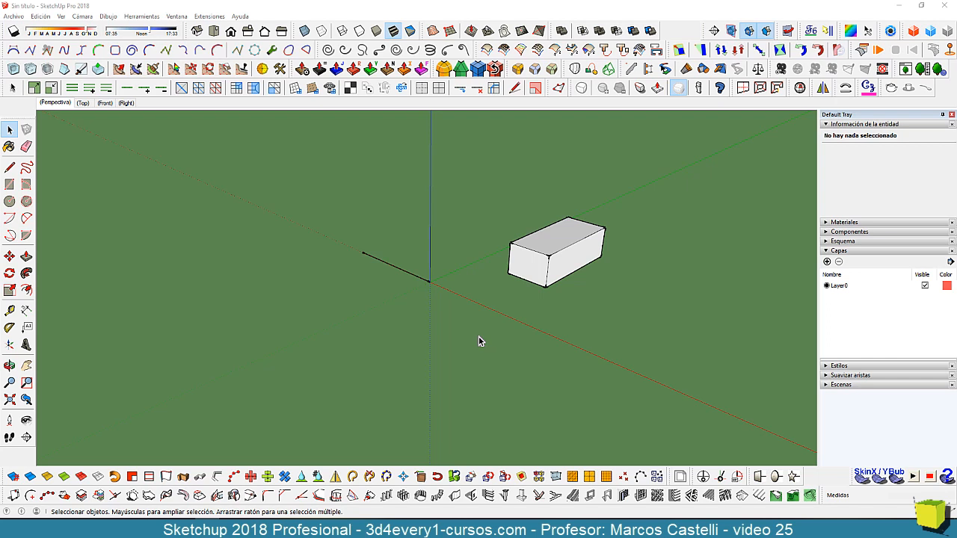
- Select the whole existing box and display its Scale handles
left_click_drag(491, 182, 634, 327)
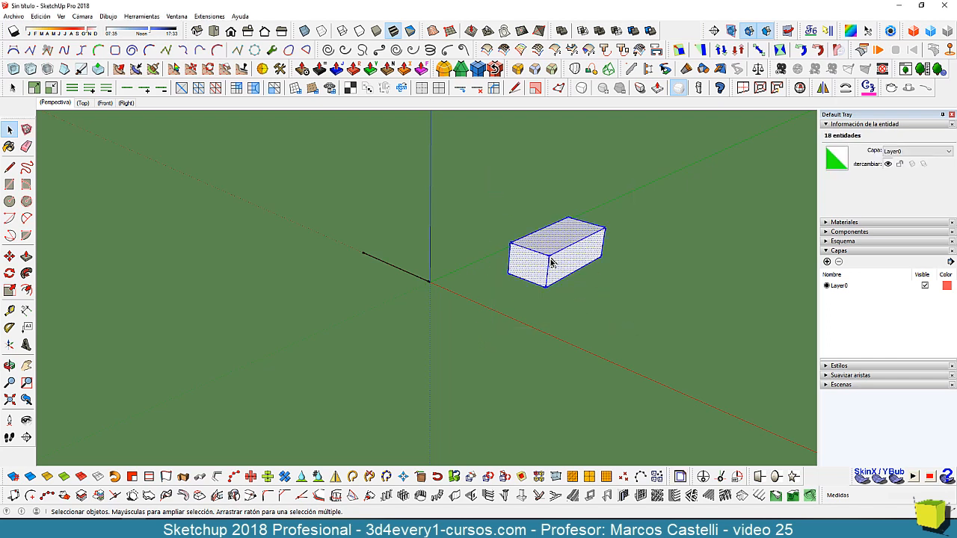
left_click(9, 290)
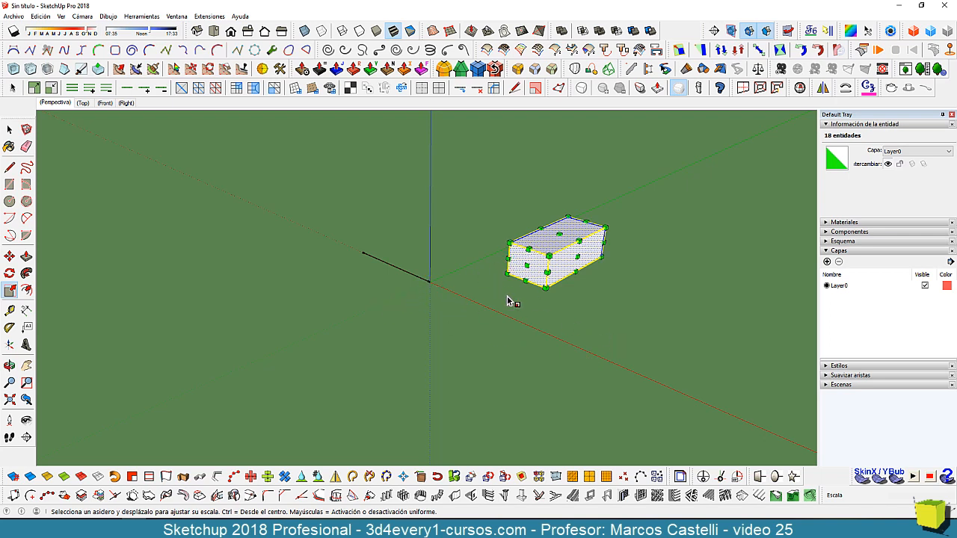
- Draw a rotated rectangle about 1.75 m by 3.38 m, oblique to the axes, in front of the existing box
left_click(26, 183)
left_click(598, 303)
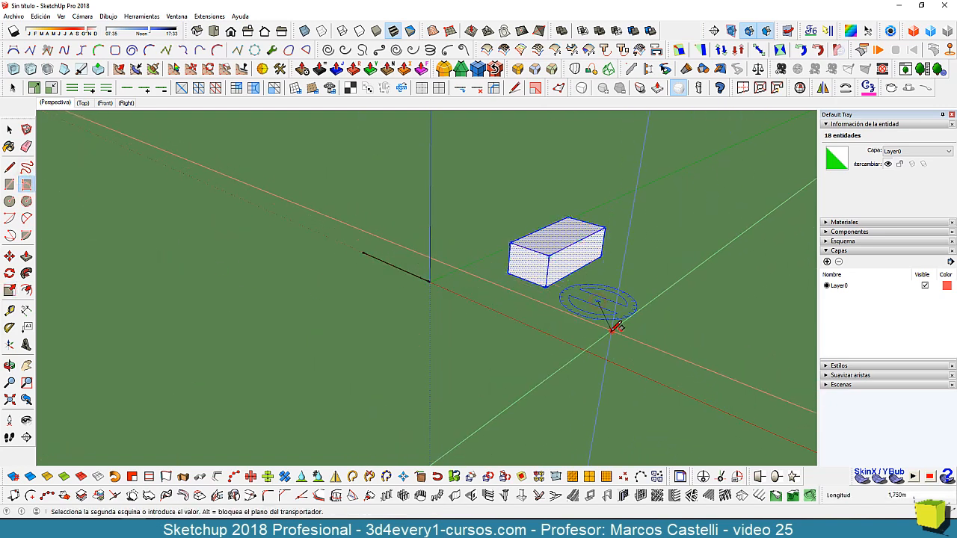
left_click(612, 331)
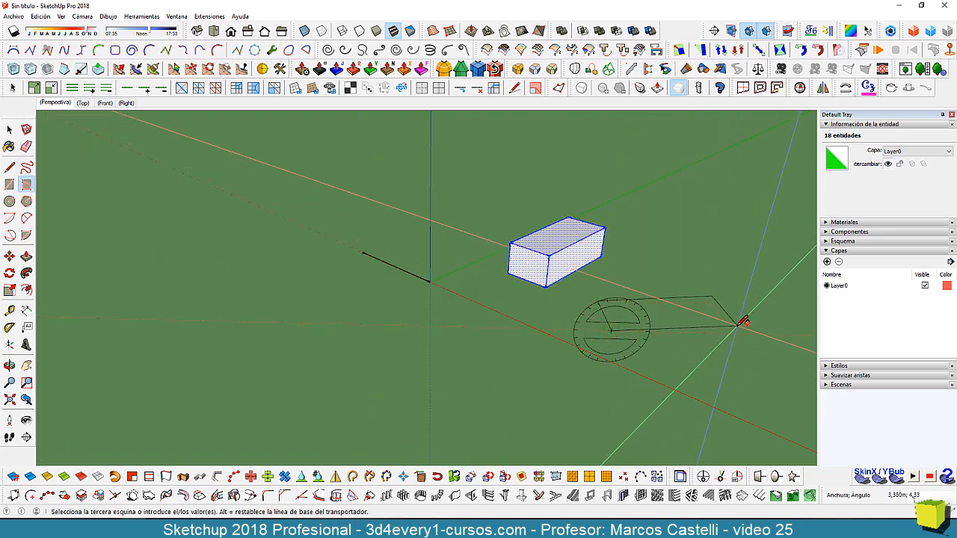
left_click(739, 324)
key("space")
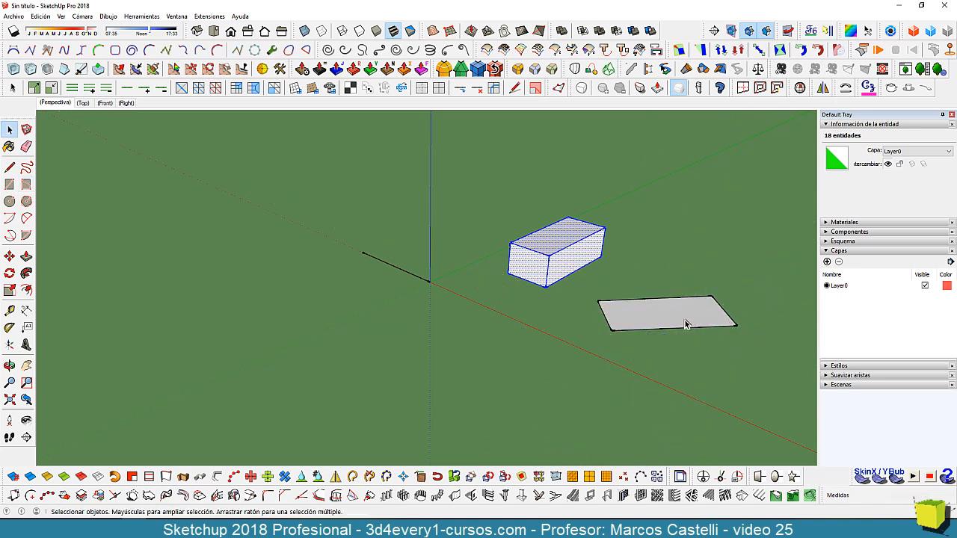
- Push/Pull the rotated rectangle up about 0.95 m into a box
left_click(684, 321)
key("p")
left_click(684, 322)
left_click(683, 299)
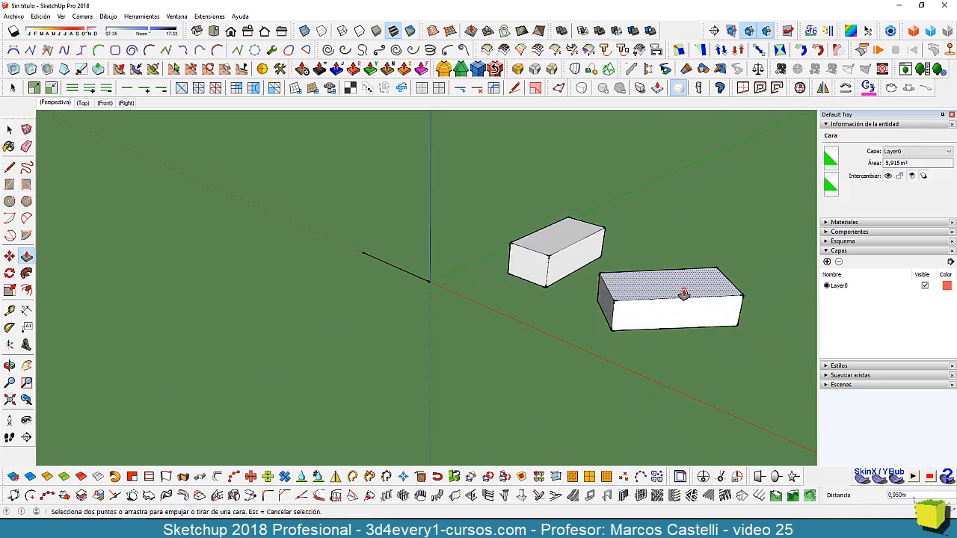
key("space")
- Select the whole rotated box and scale it along the green axis by a factor of about 3.76
triple_click(684, 317)
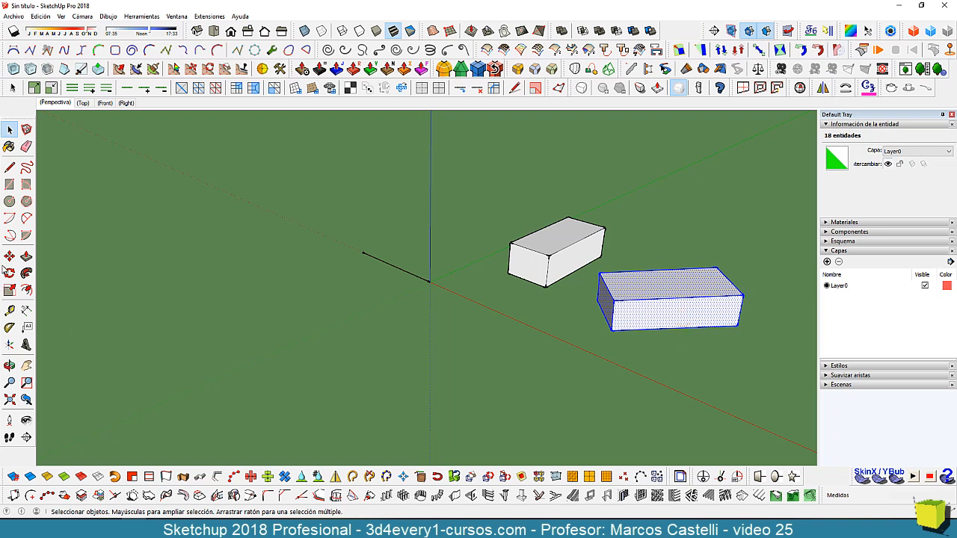
left_click(9, 290)
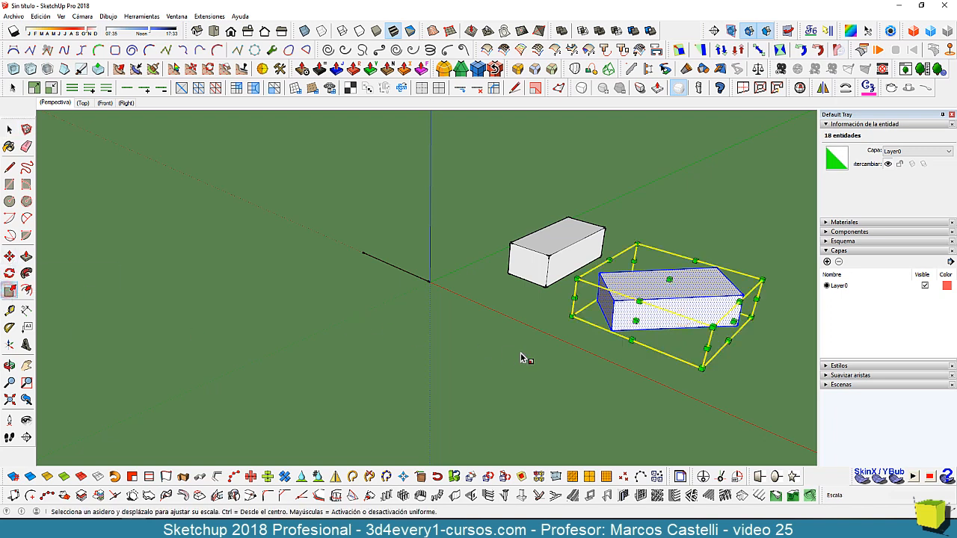
mouse_move(546, 367)
middle_mouse_down()
mouse_move(548, 389)
mouse_move(536, 382)
middle_mouse_up()
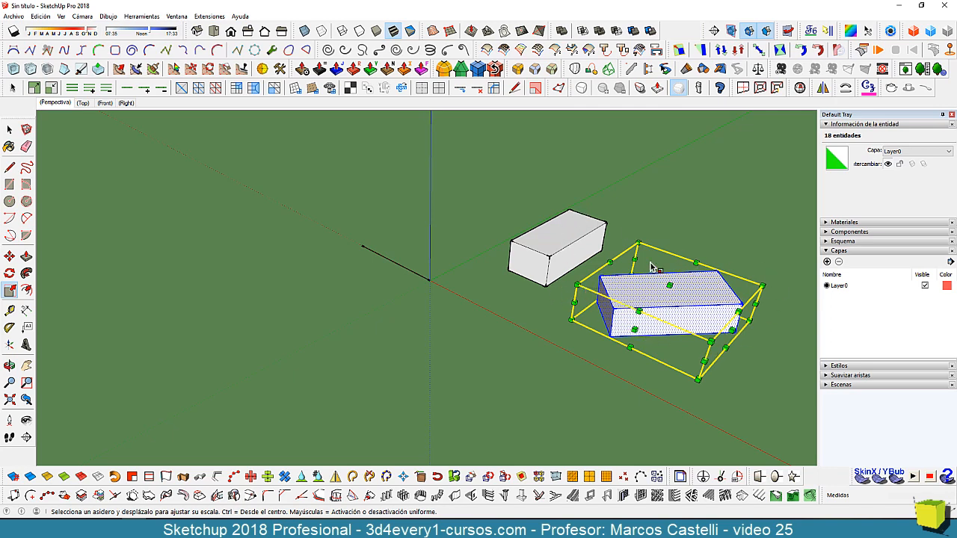
scroll(506, 302, "down", 3)
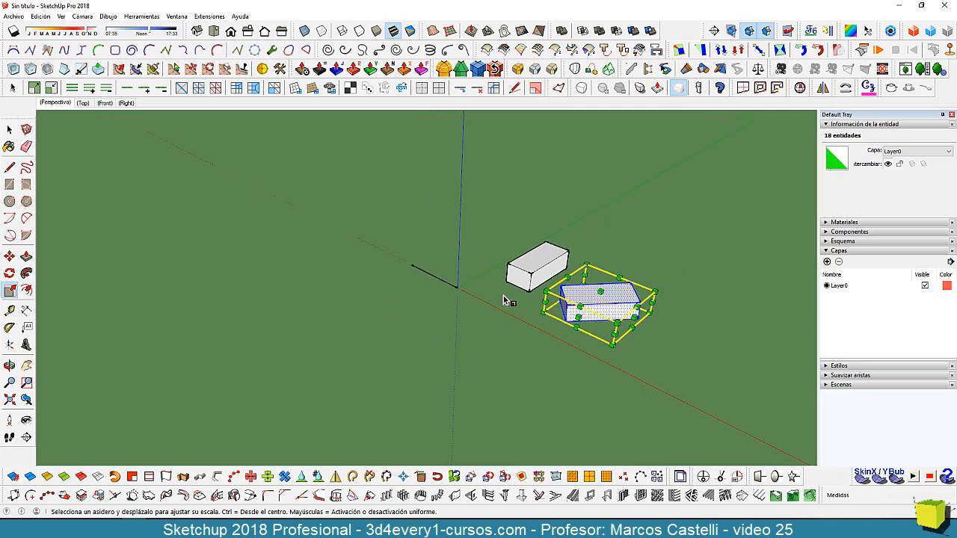
middle_click_drag(506, 301, 487, 287)
middle_click_drag(474, 250, 487, 329)
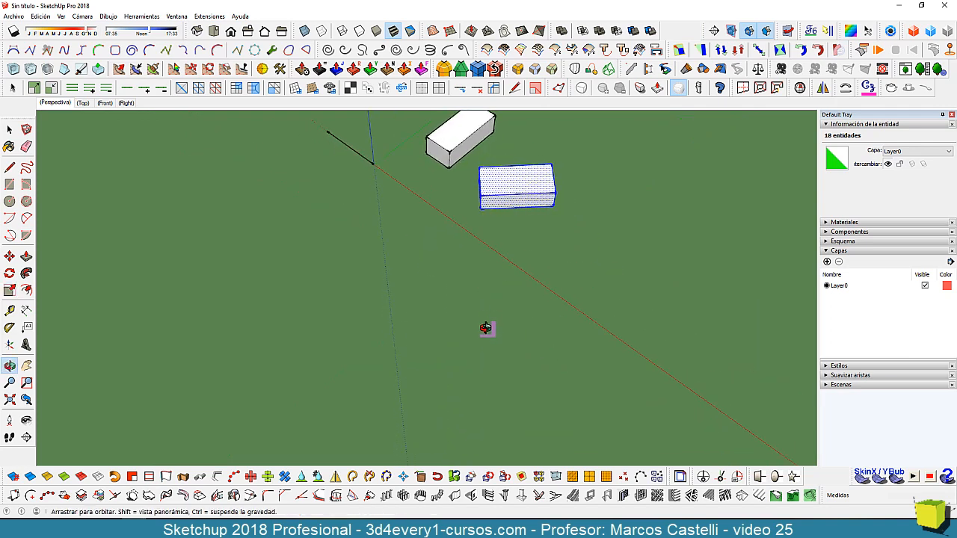
middle_click_drag(473, 240, 500, 279, "shift")
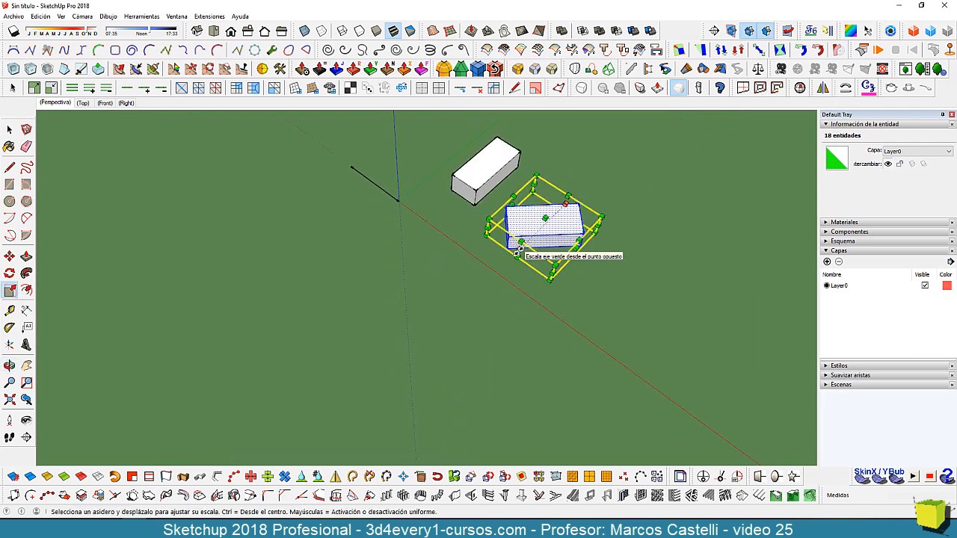
left_click_drag(517, 252, 329, 367)
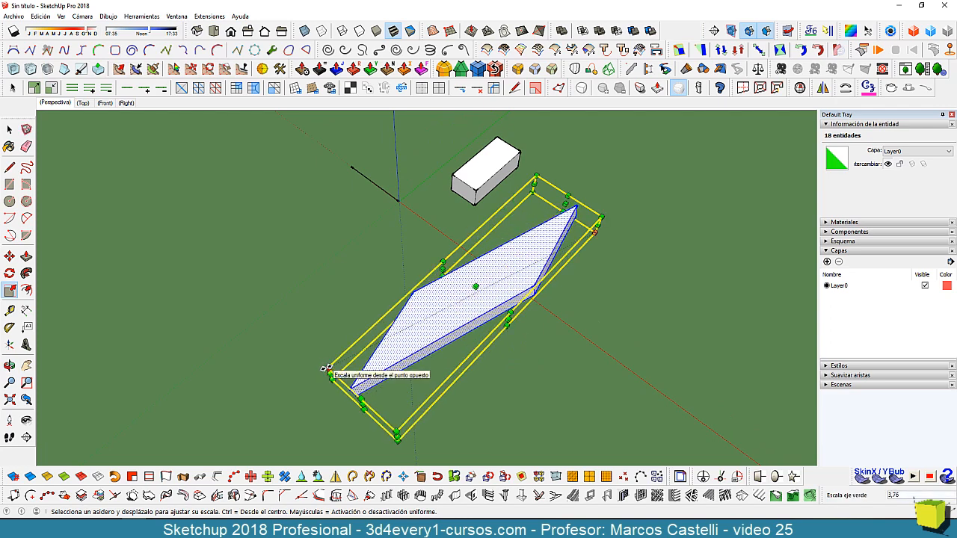
- Select the axis-aligned box and scale it along the green axis by a factor of about 4.14
key("space")
triple_click(493, 161)
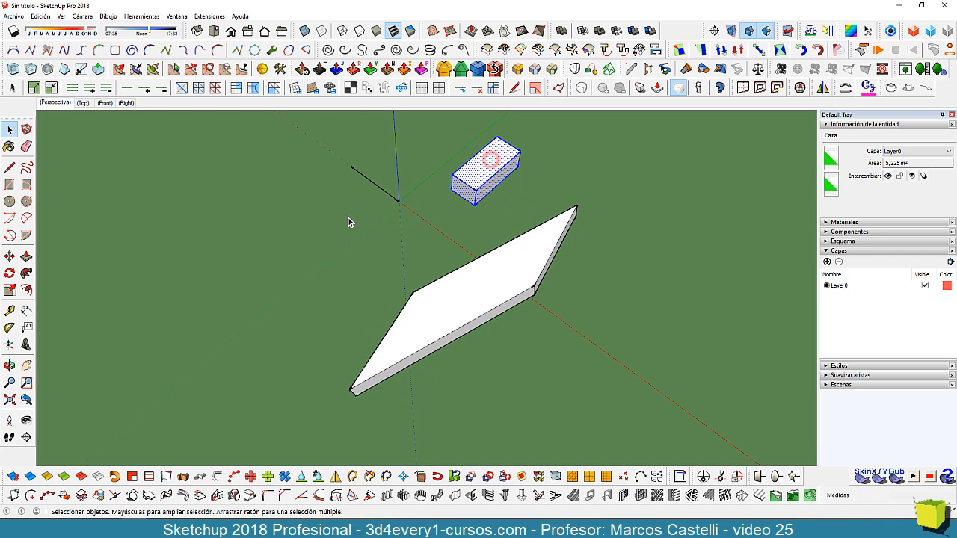
left_click(9, 290)
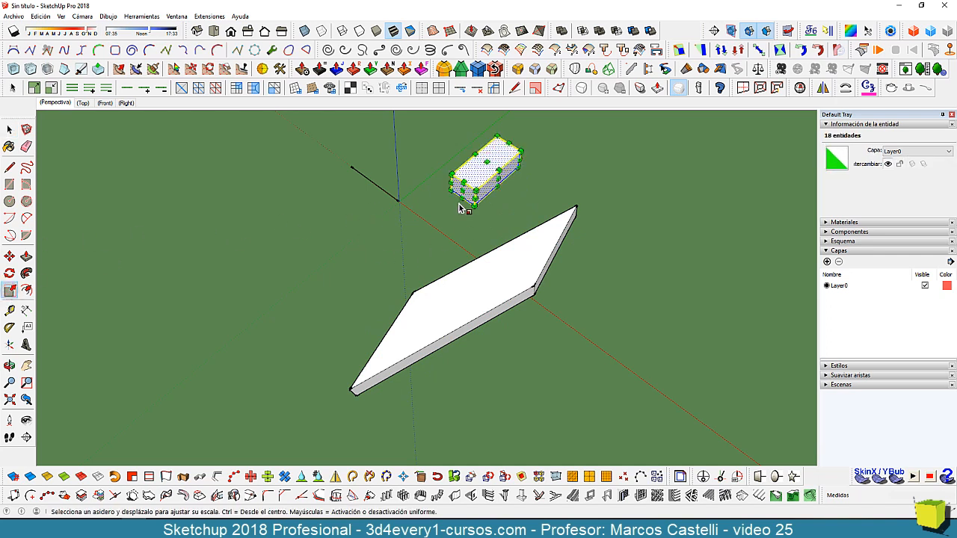
left_click_drag(462, 196, 283, 329)
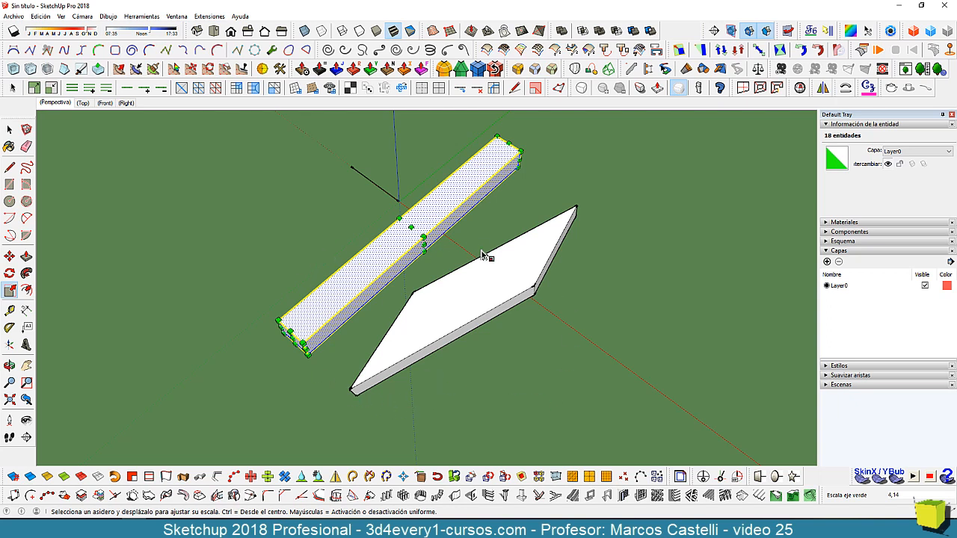
- Undo the scaling of both boxes and clear the selection
key("ctrl+z")
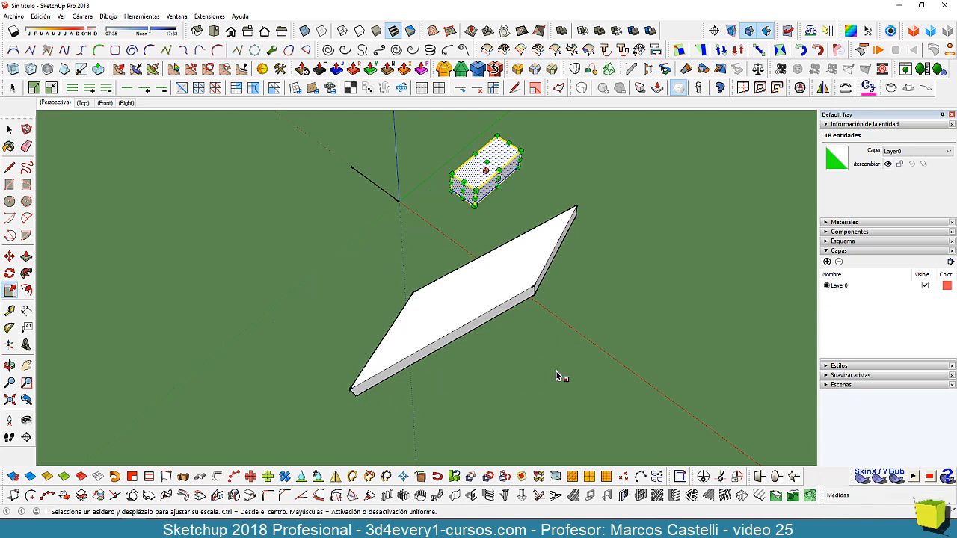
key("ctrl+z")
key("space")
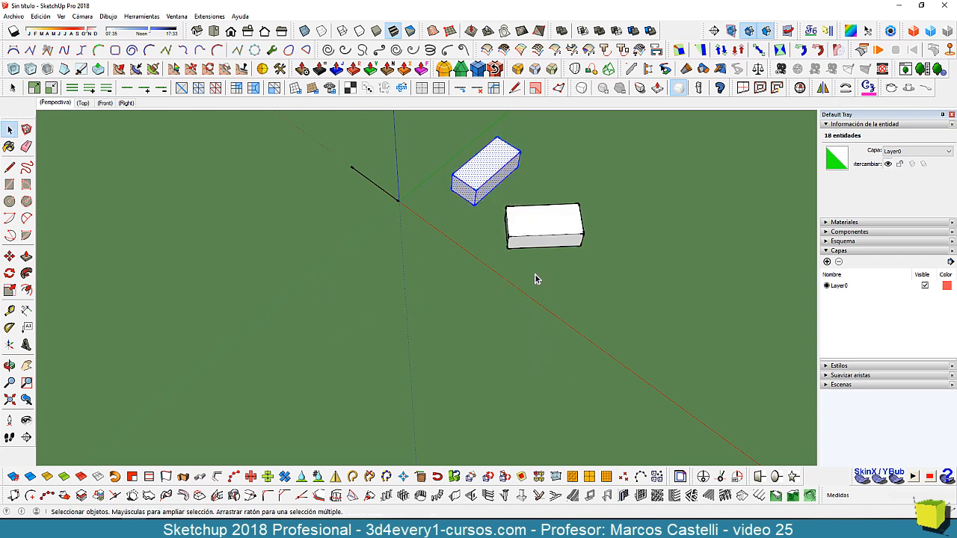
left_click(533, 277)
- Align the drawing axes to the short end face of the rotated box
middle_click_drag(486, 311, 514, 207)
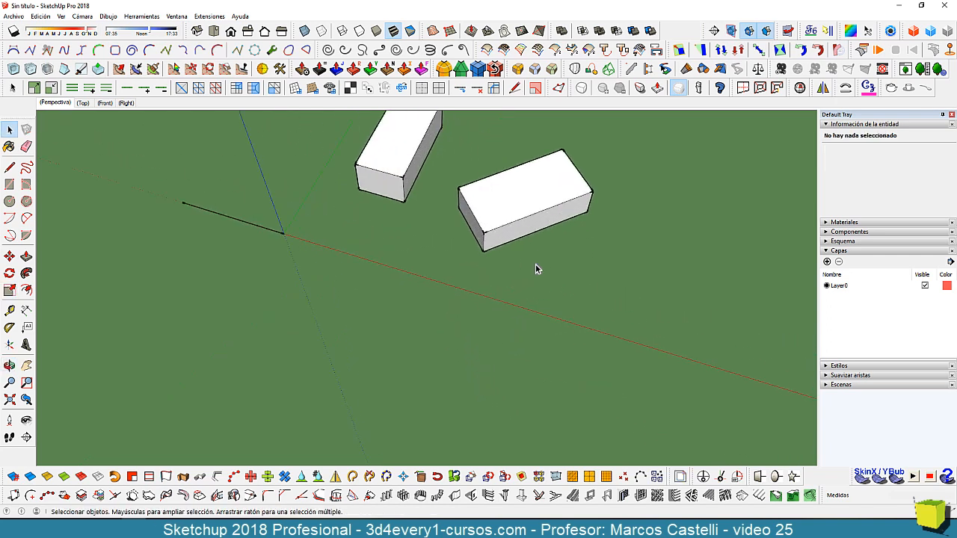
middle_click_drag(535, 264, 576, 289)
scroll(576, 289, "up", 3)
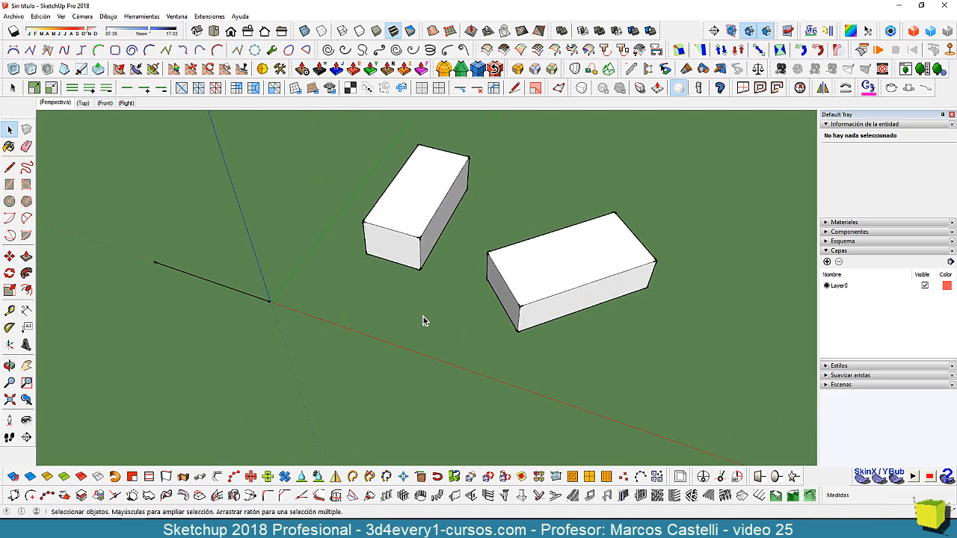
middle_click_drag(423, 320, 471, 299)
left_click(507, 273)
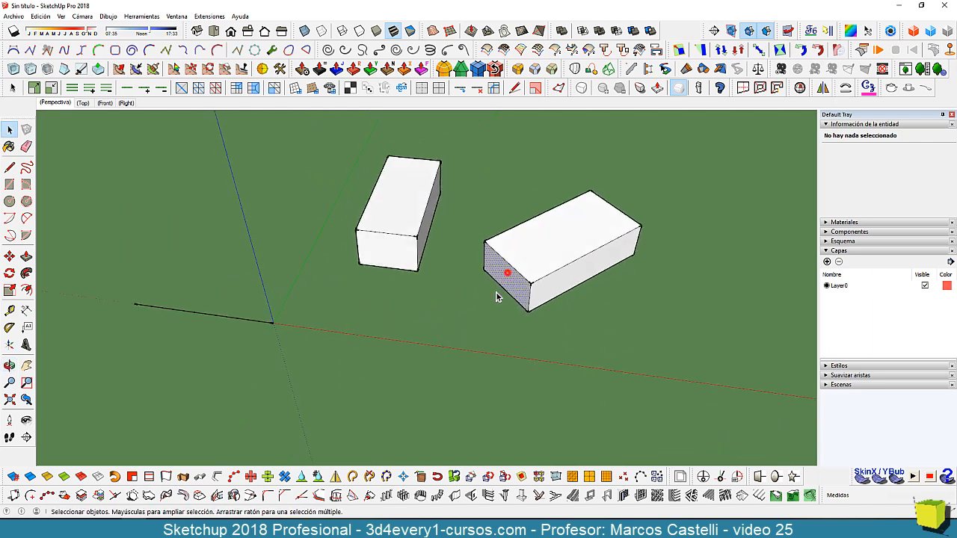
right_click(498, 273)
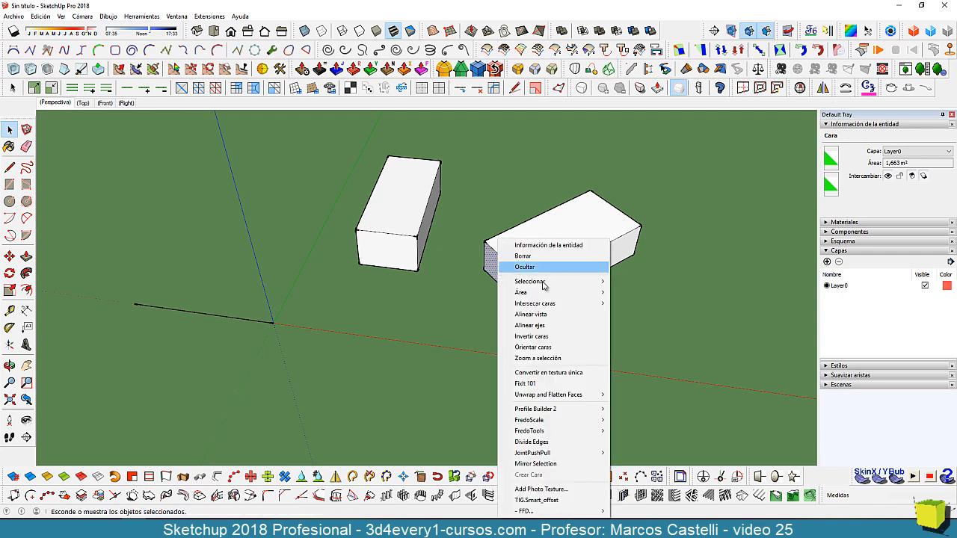
left_click(530, 326)
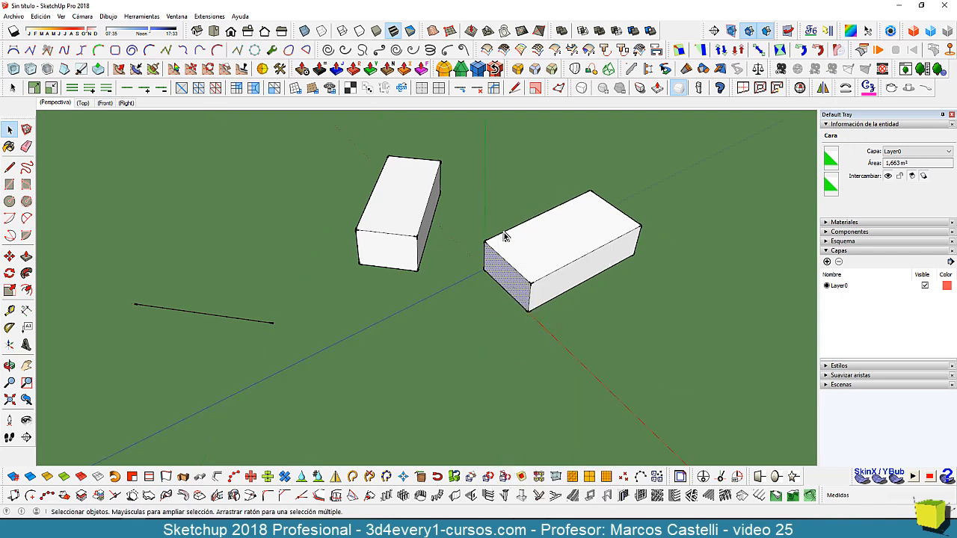
- Scale the whole rotated box along the blue axis by a factor of about 4, and undo that scaling
scroll(535, 275, "down", 3)
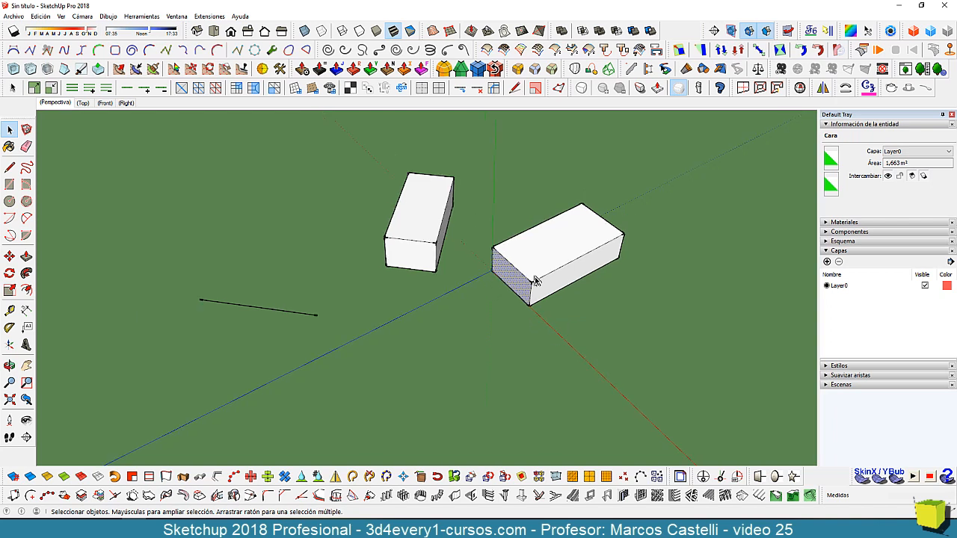
left_click_drag(491, 196, 695, 344)
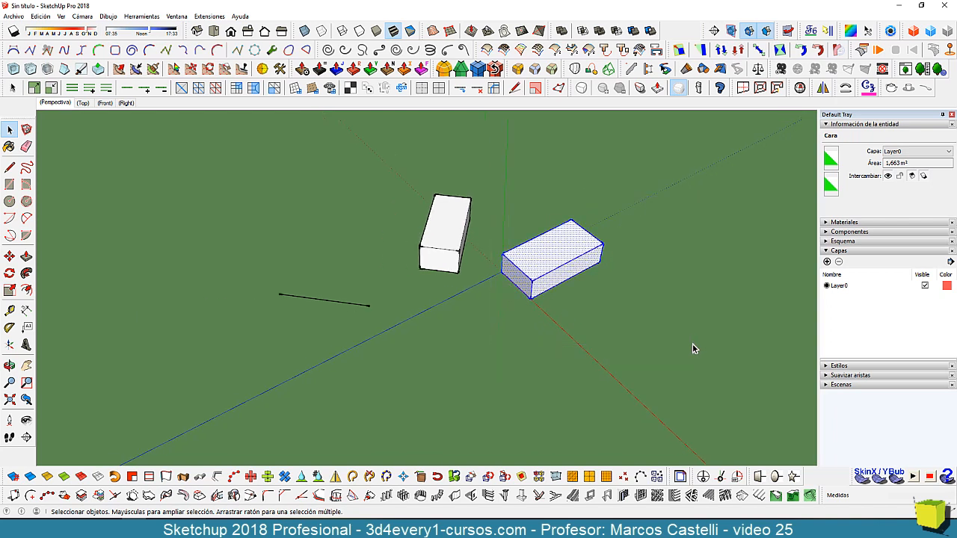
left_click(9, 290)
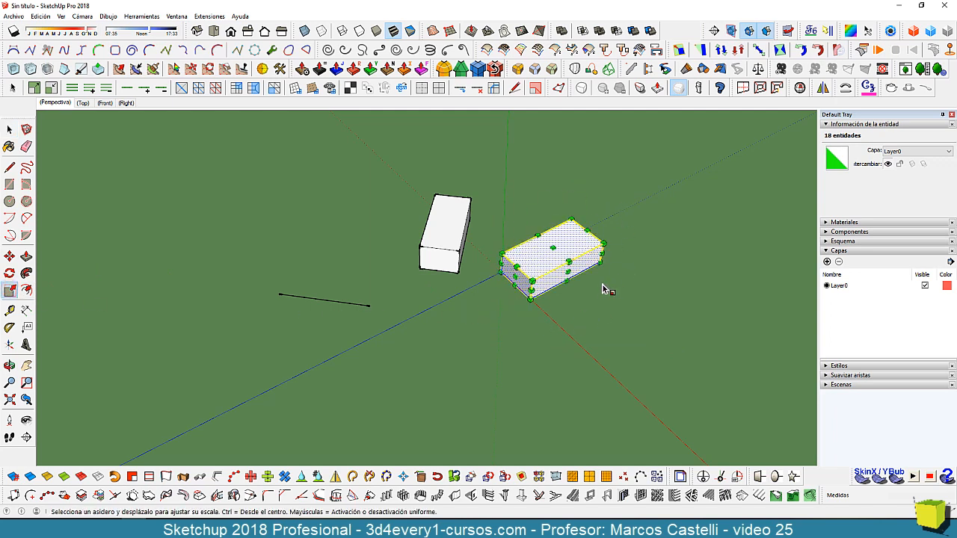
left_click_drag(517, 277, 225, 344)
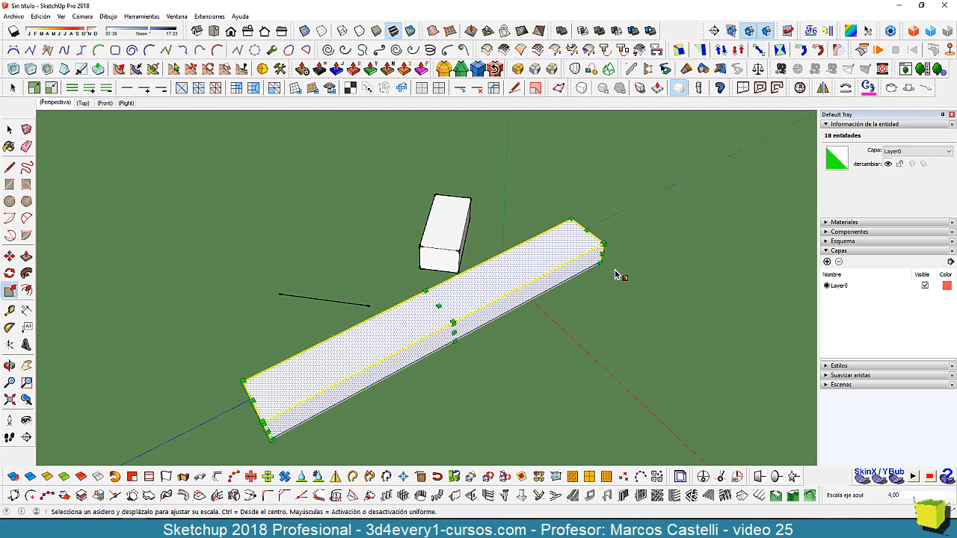
key("ctrl+z")
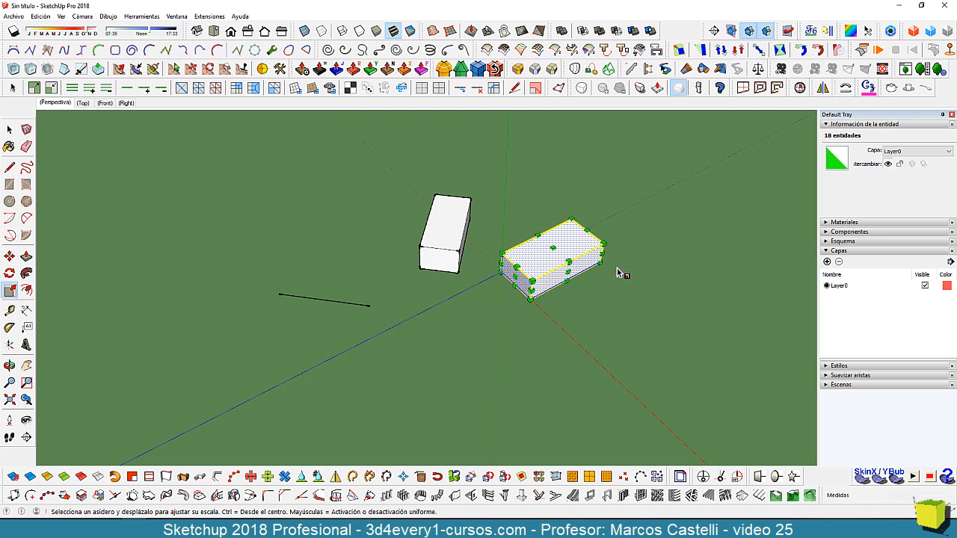
- Reset the drawing axes to their original position and orientation
right_click(571, 338)
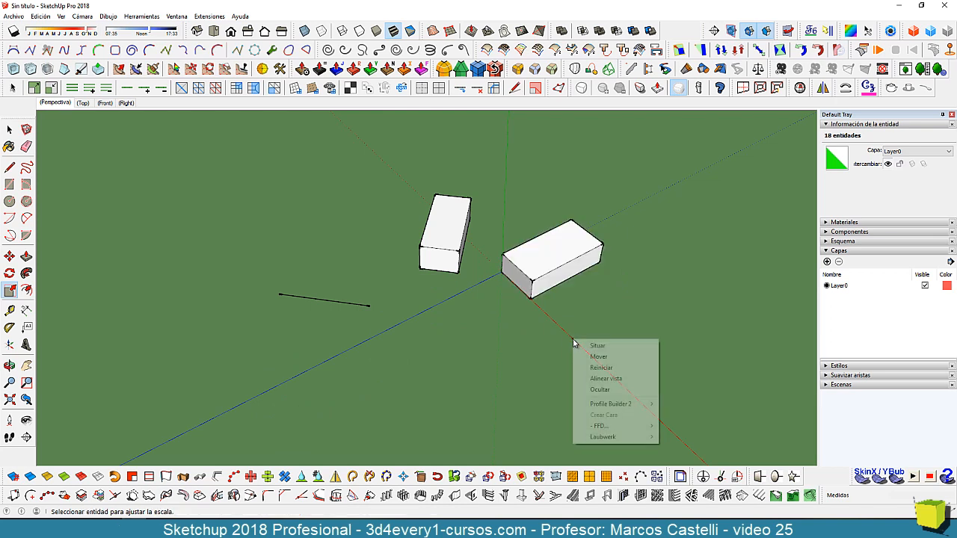
left_click(591, 373)
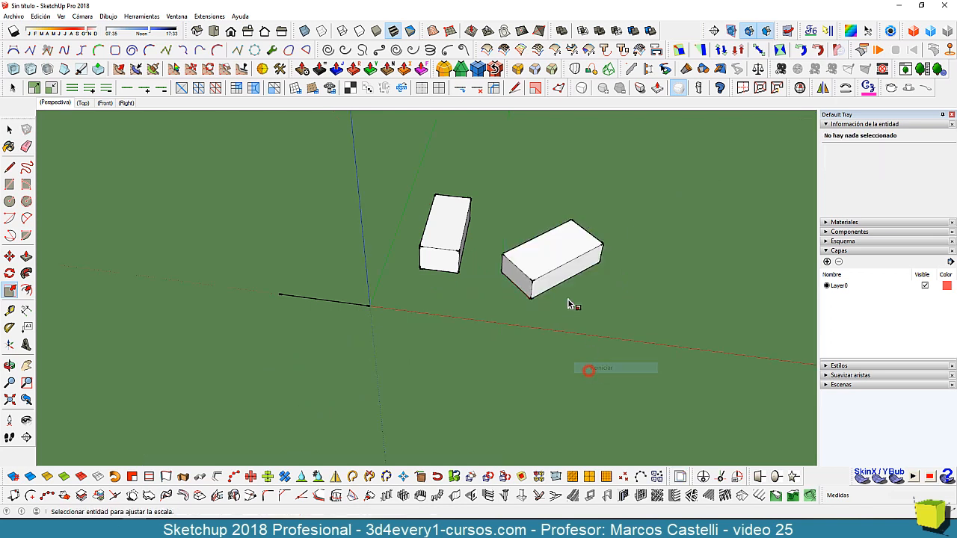
middle_click_drag(570, 301, 495, 312)
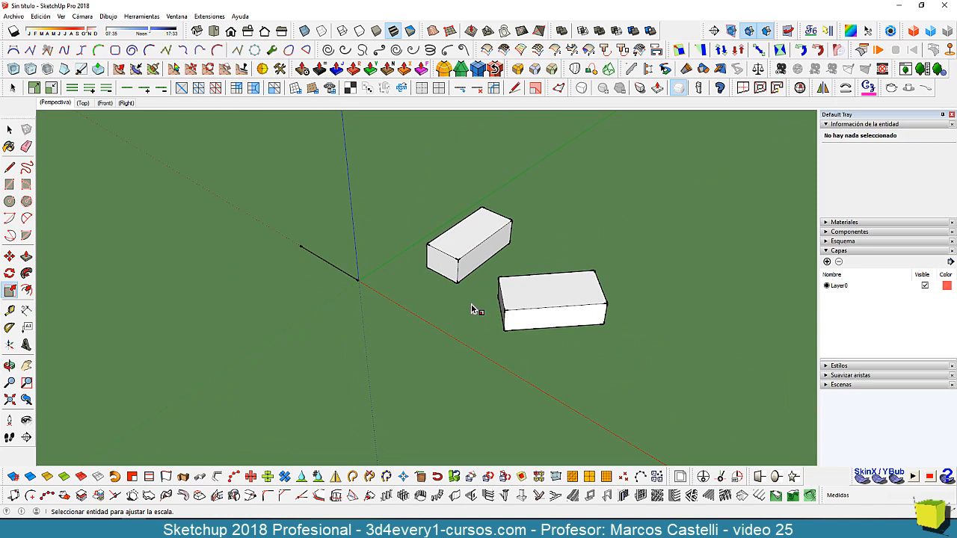
scroll(471, 310, "down", 3)
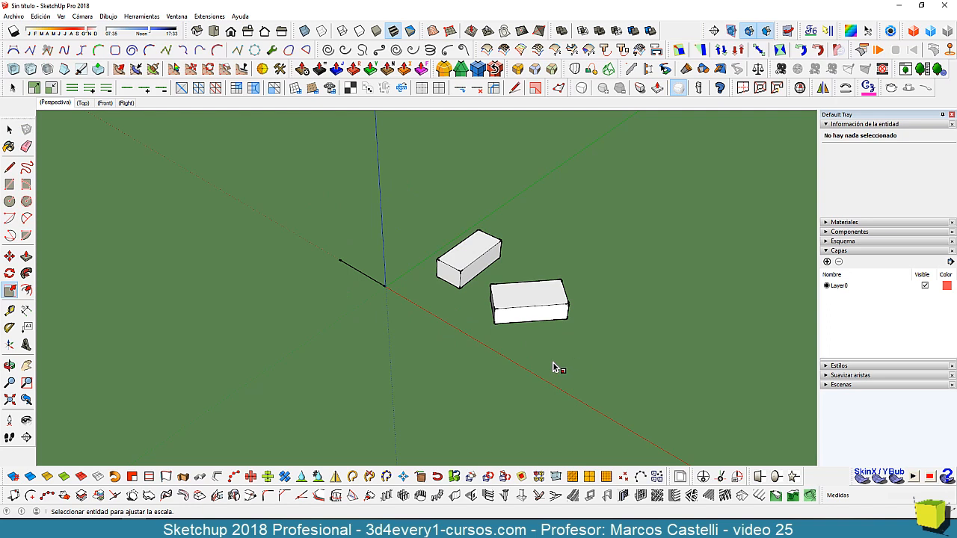
- Select all the geometry and scale it along the green axis by a factor of about 1.24
key("space")
key("ctrl+a")
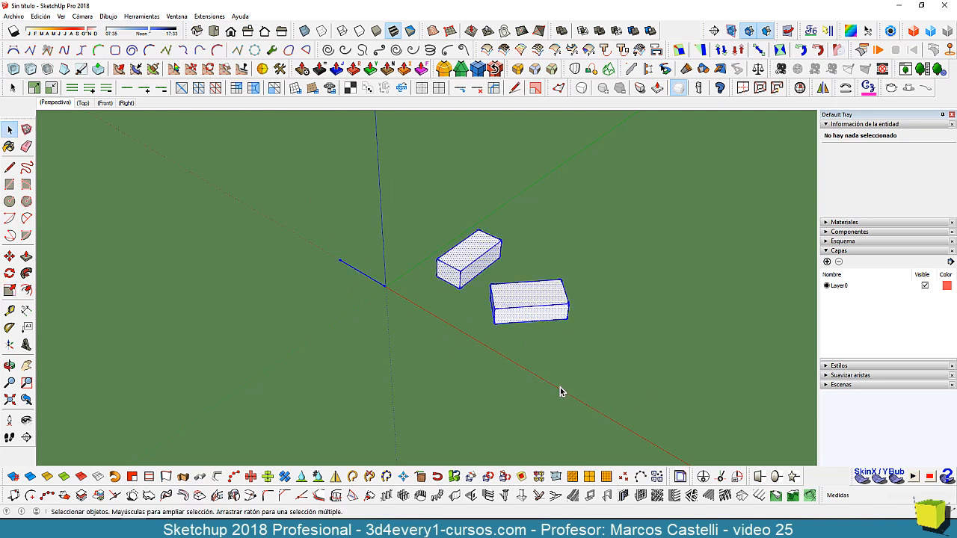
left_click(9, 292)
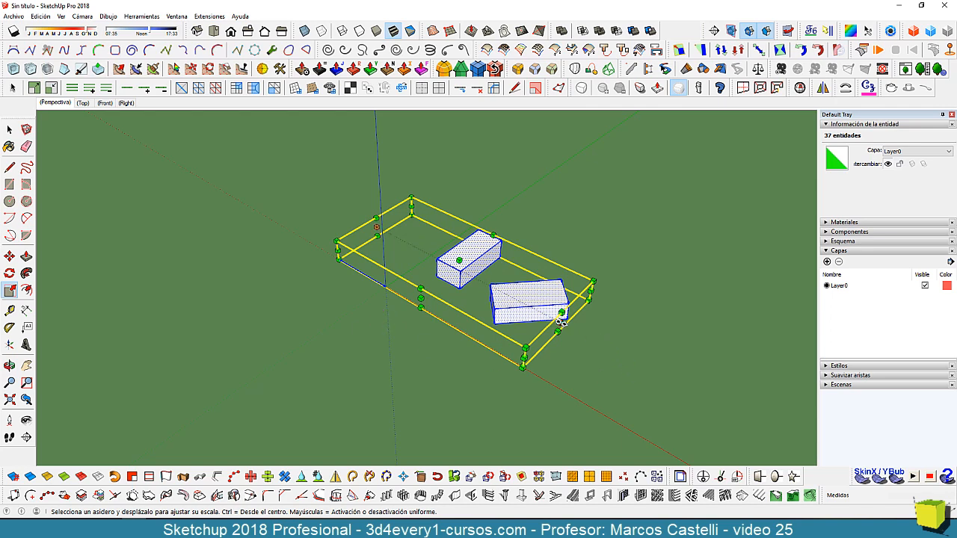
mouse_move(561, 322)
left_mouse_down()
mouse_move(656, 349)
mouse_move(561, 322)
left_mouse_up()
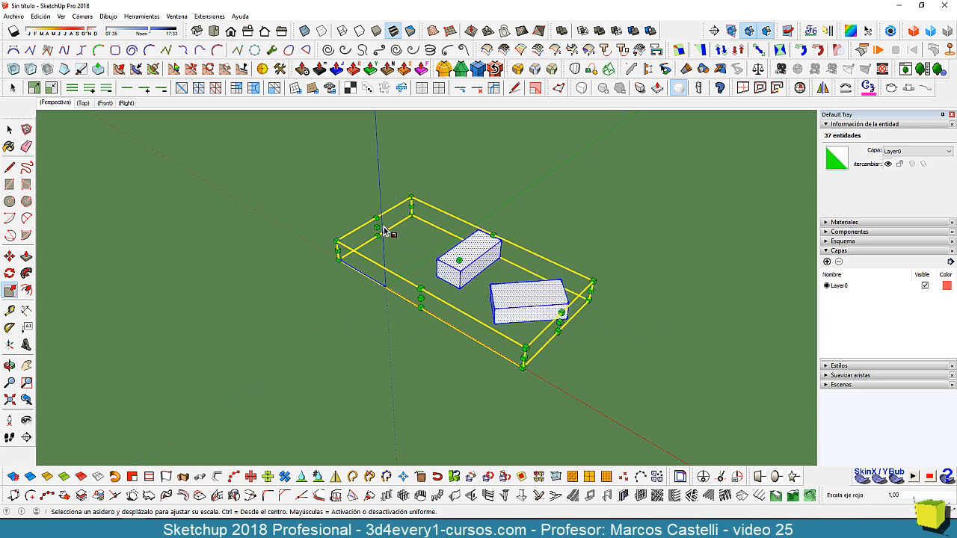
left_click_drag(377, 225, 396, 307)
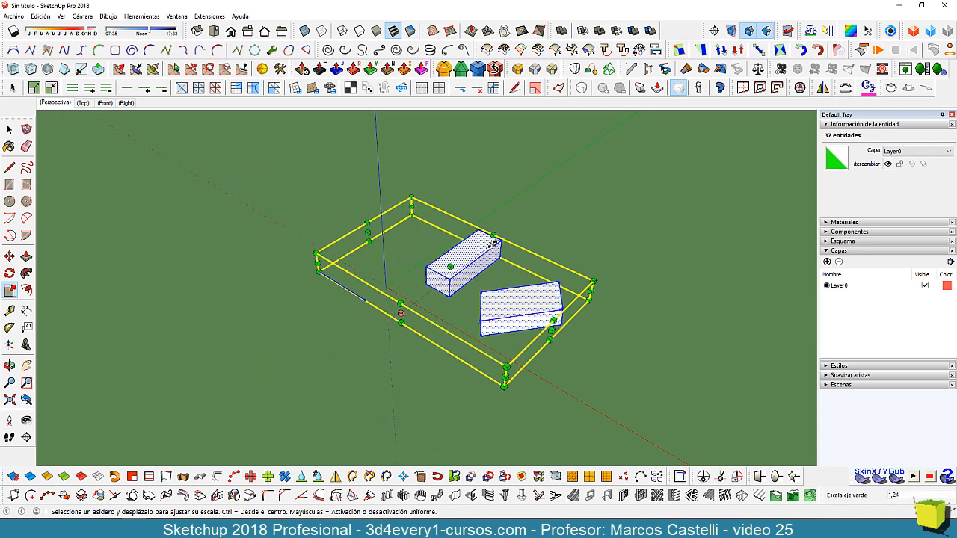
- Scale the whole selection uniformly from an upper corner grip by a factor of about 0.73
mouse_move(493, 244)
left_mouse_down()
mouse_move(620, 158)
mouse_move(493, 241)
left_mouse_up()
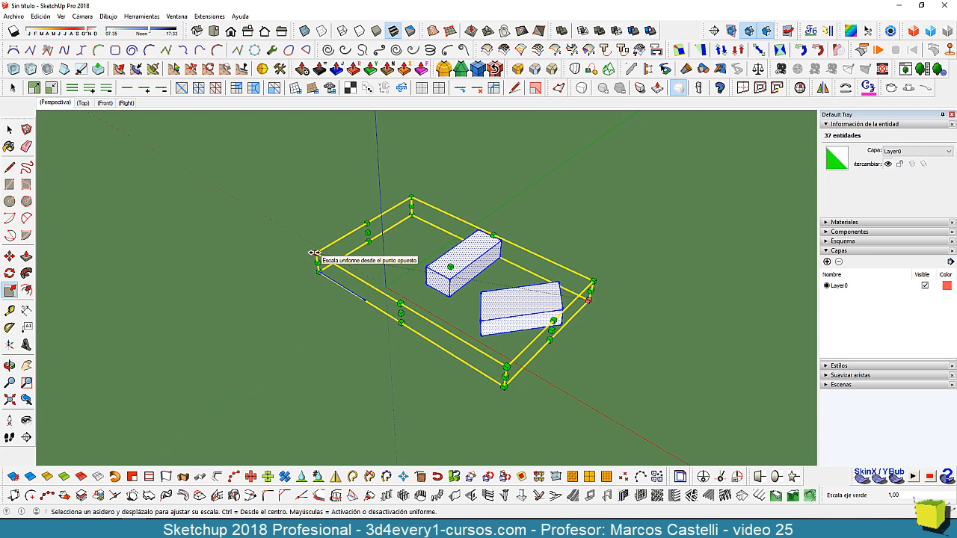
left_click_drag(314, 254, 395, 223)
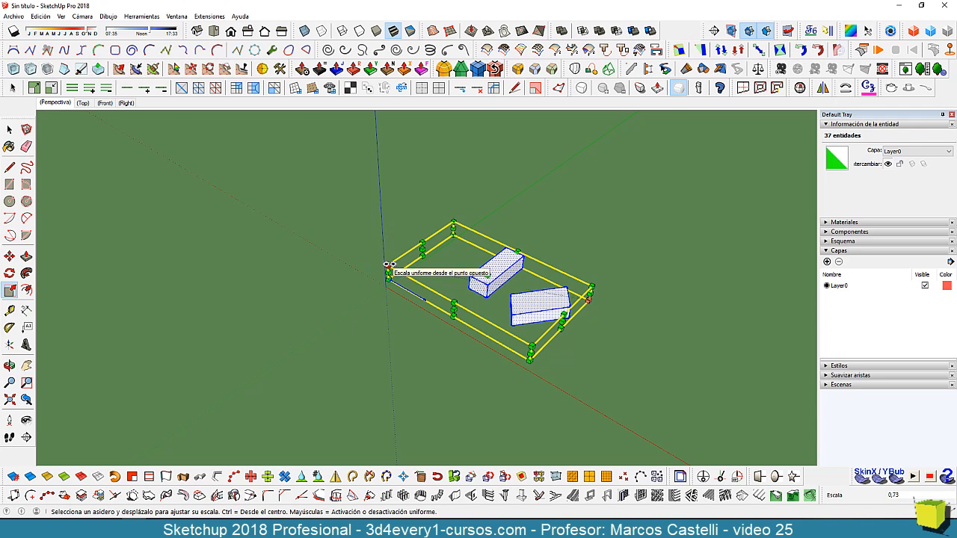
mouse_move(388, 265)
left_mouse_down()
mouse_move(172, 238)
mouse_move(388, 267)
left_mouse_up()
- Draw a separate line parallel to the red axis on the open ground beyond the two boxes
key("l")
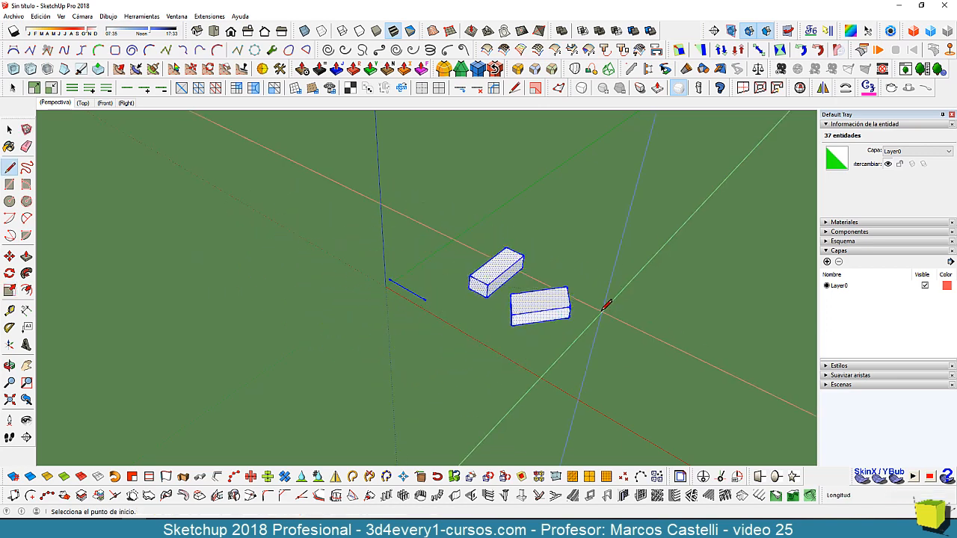
left_click(610, 303)
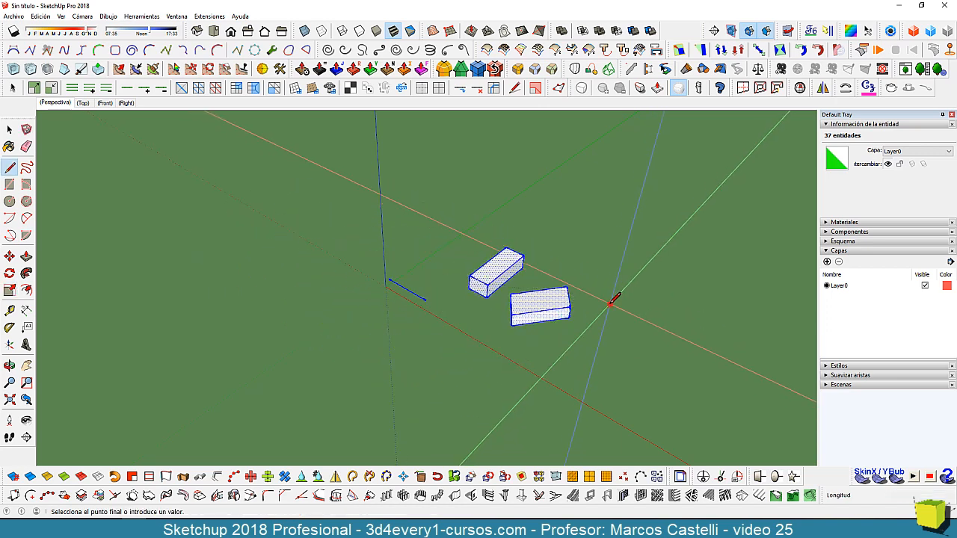
left_click(673, 333)
key("space")
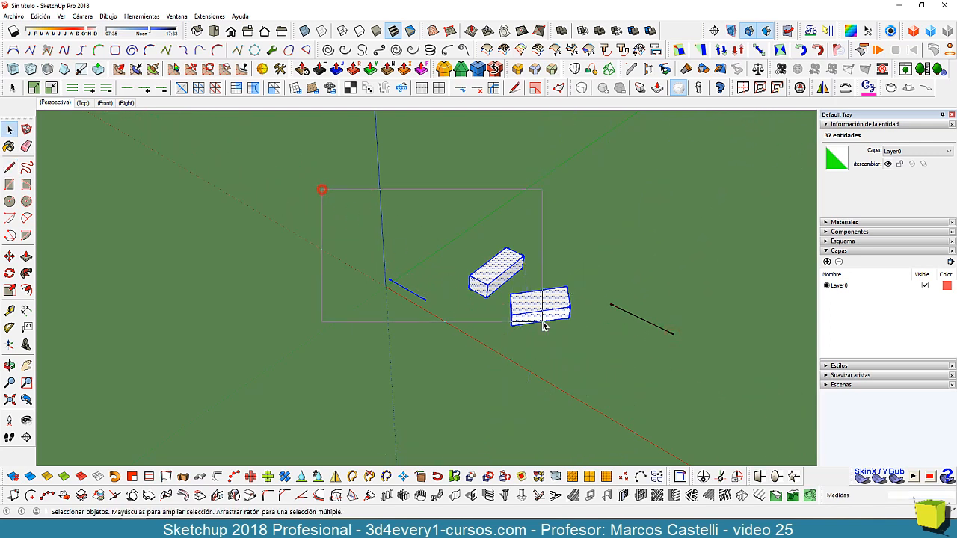
- Try uniform scaling of the selected geometry from a corner grip, using the selection's centre as the base point
left_click(9, 291)
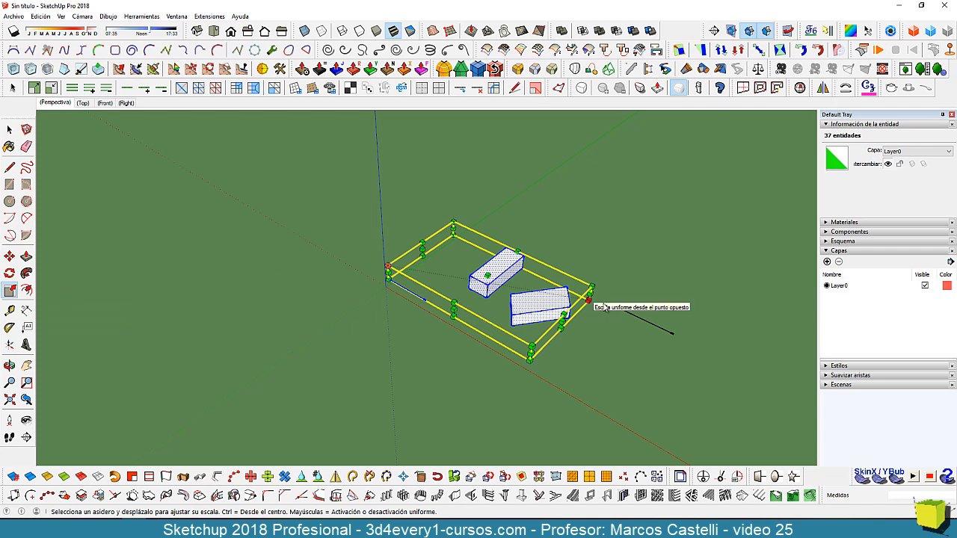
mouse_move(387, 267)
left_mouse_down()
mouse_move(239, 250)
mouse_move(376, 263)
left_mouse_up()
key("ctrl")
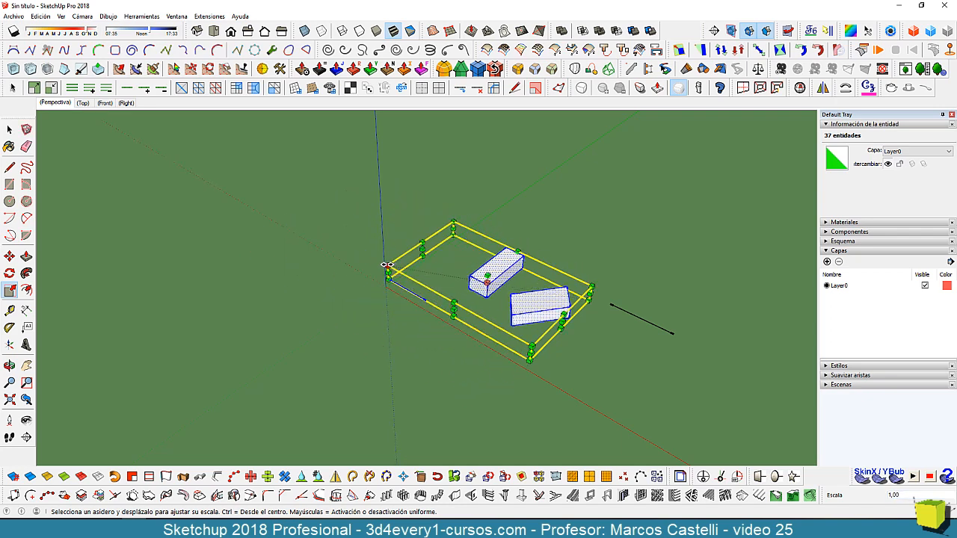
mouse_move(388, 265)
left_mouse_down()
mouse_move(300, 256)
mouse_move(387, 267)
left_mouse_up()
- Scale the selected geometry upward along the blue axis by a factor of 5, and undo that scaling
middle_click_drag(397, 292, 420, 314)
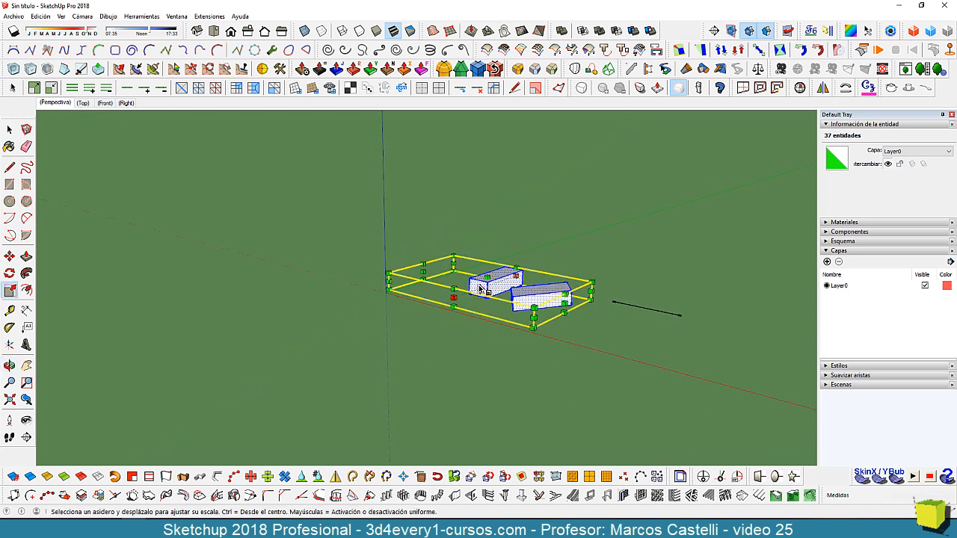
left_click_drag(487, 275, 490, 212)
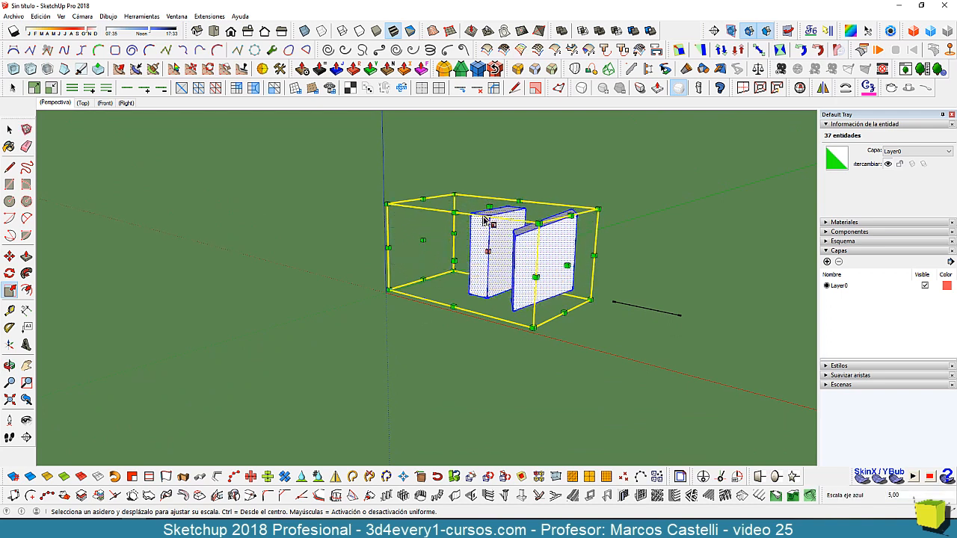
middle_click_drag(359, 317, 401, 416)
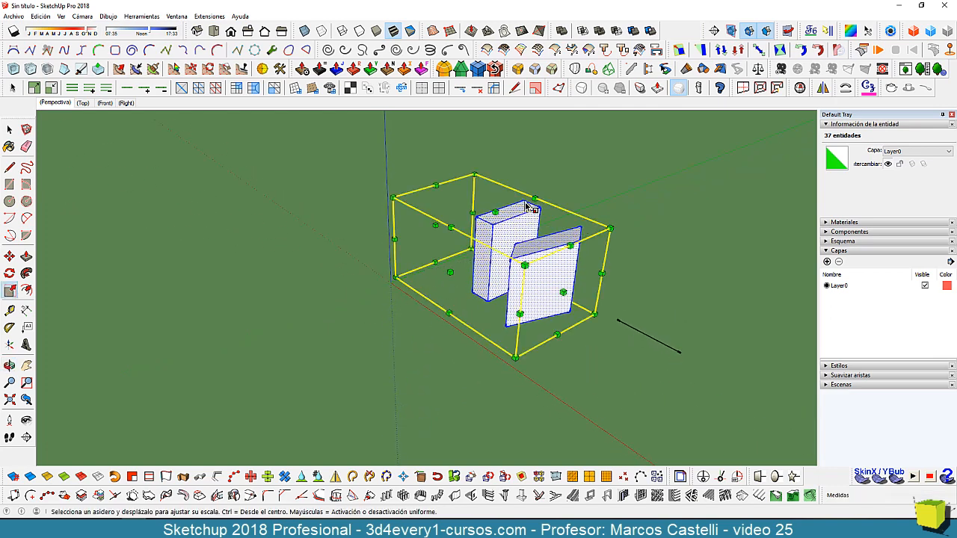
middle_click_drag(512, 270, 410, 298)
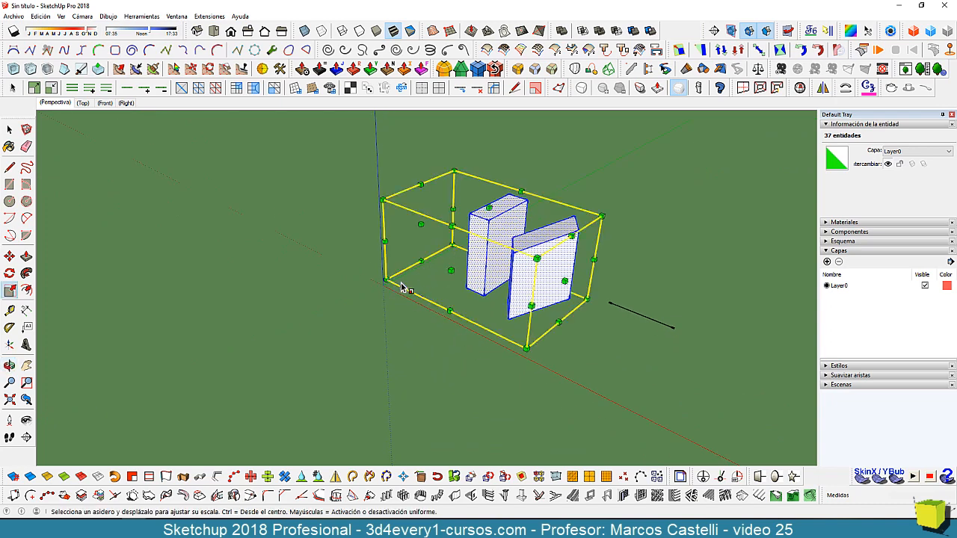
key("ctrl+z")
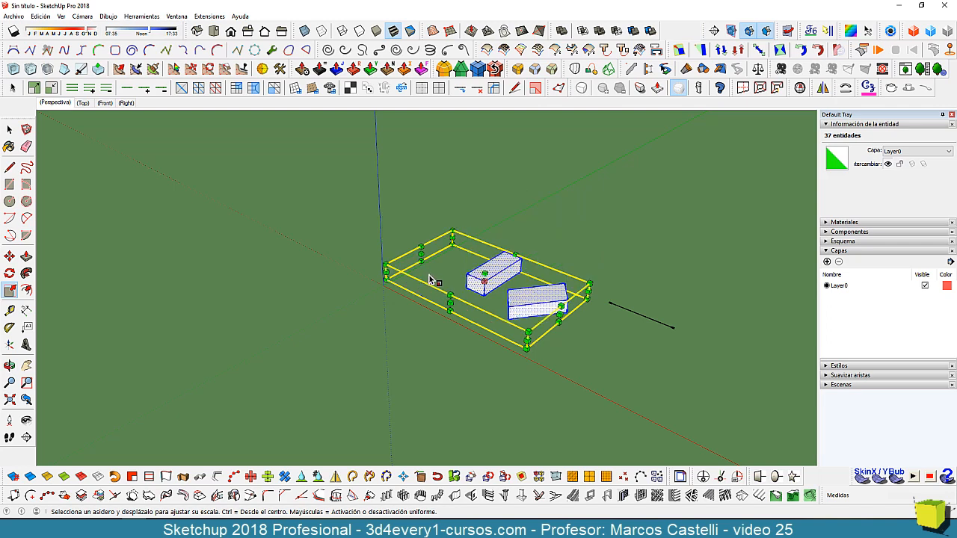
- Scale the selected geometry downward along the blue axis from the centre grip on its underside
mouse_move(476, 354)
middle_mouse_down()
mouse_move(480, 278)
mouse_move(481, 348)
middle_mouse_up()
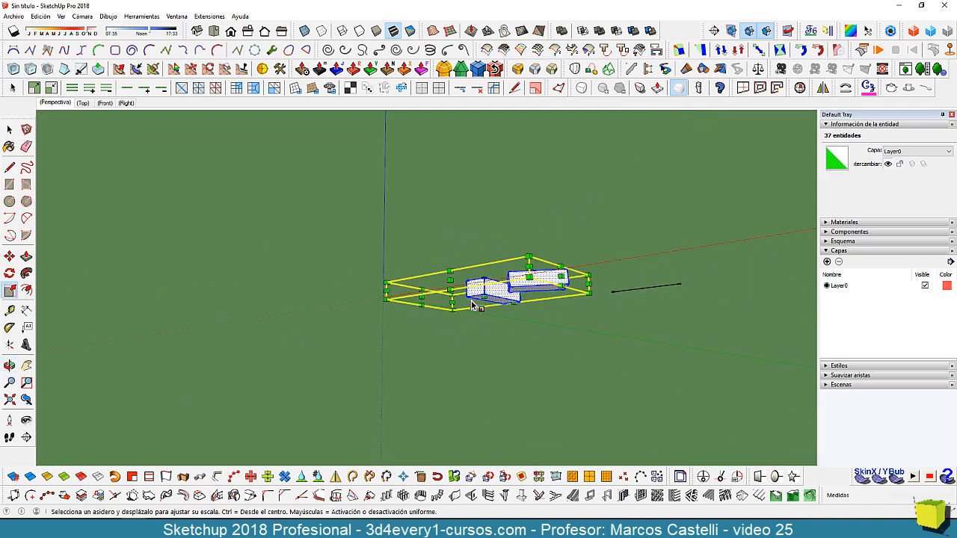
left_click_drag(484, 297, 486, 407)
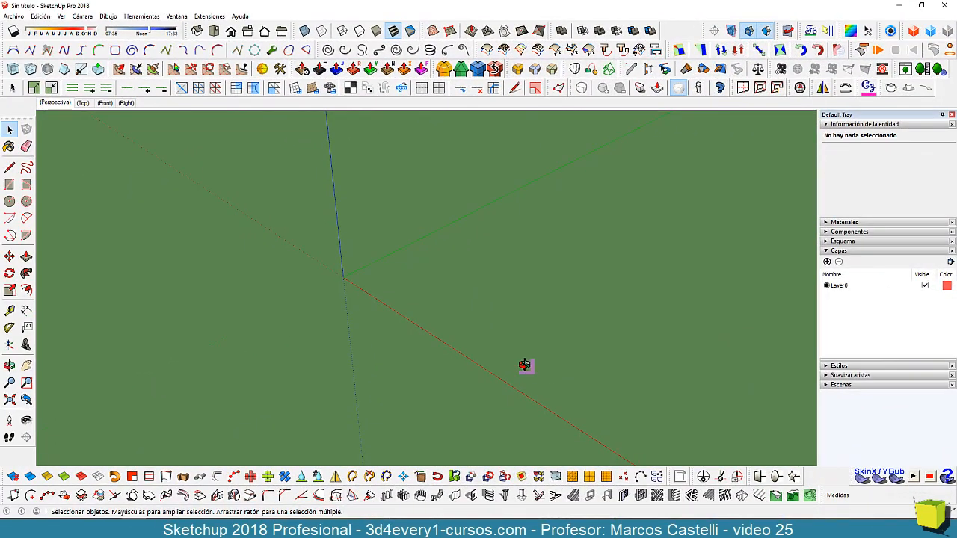
- Draw a rectangle of about 1.27 by 1.07 m near the origin and extrude it upward about 4.77 m
mouse_move(523, 367)
middle_mouse_down()
mouse_move(478, 336)
mouse_move(509, 367)
mouse_move(572, 357)
middle_mouse_up()
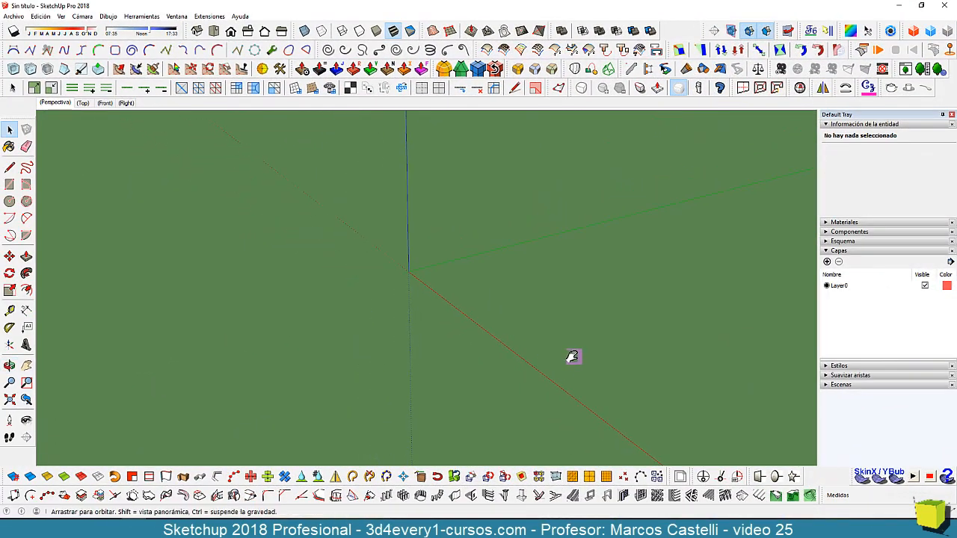
left_click(11, 186)
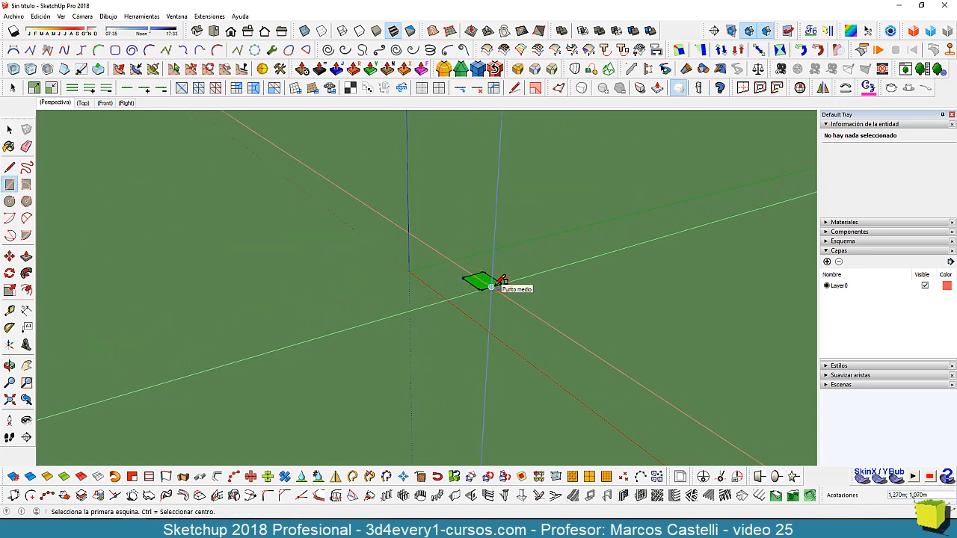
key("p")
left_click(483, 279)
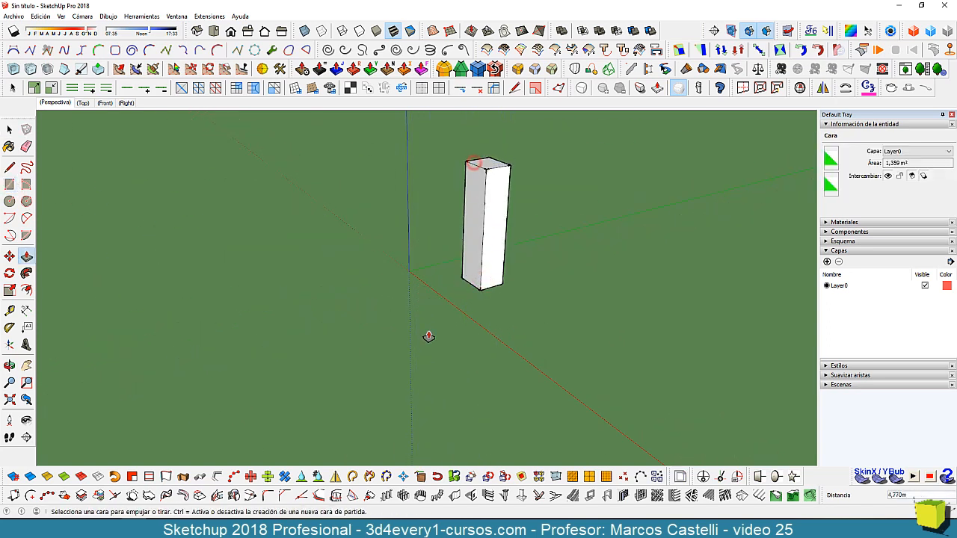
scroll(438, 334, "down", 1)
scroll(454, 318, "down", 2)
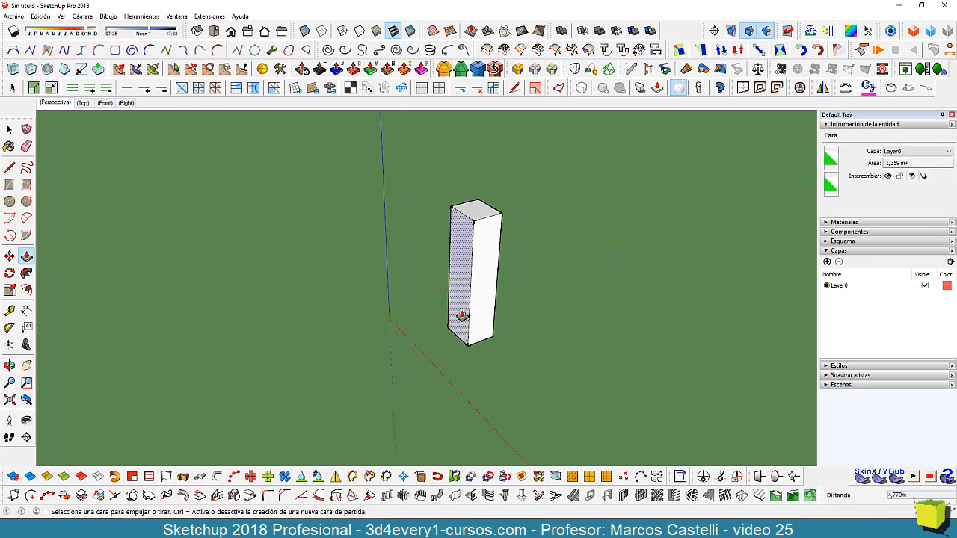
- Copy the whole tall box four times along the green axis to make a row of five spaced boxes
key("space")
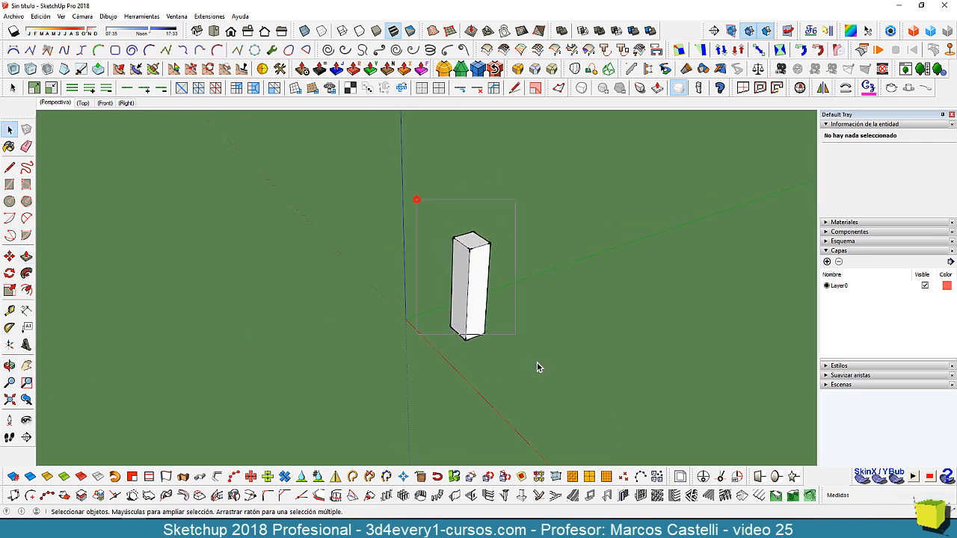
left_click_drag(537, 367, 534, 380)
key("m")
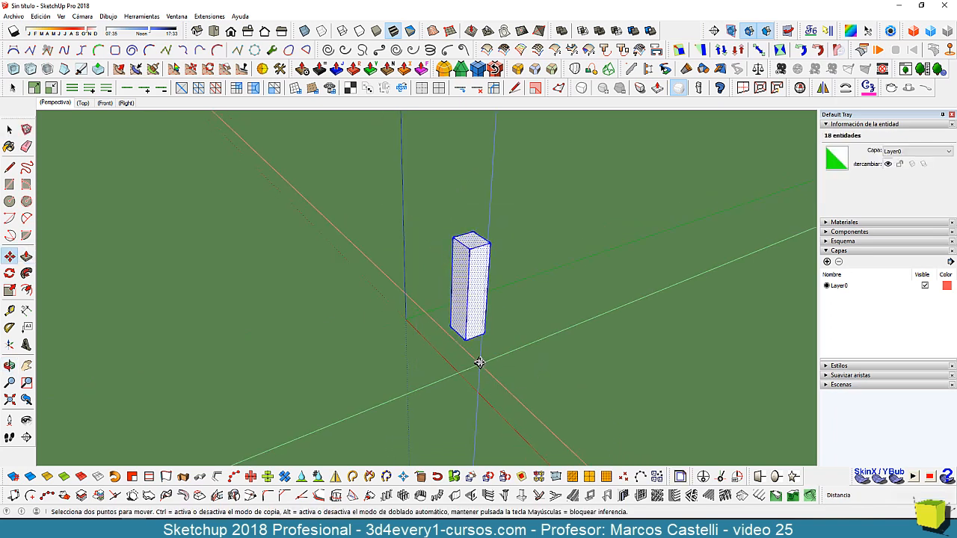
left_click(478, 357)
key("ctrl")
left_click(536, 337)
left_click(513, 363)
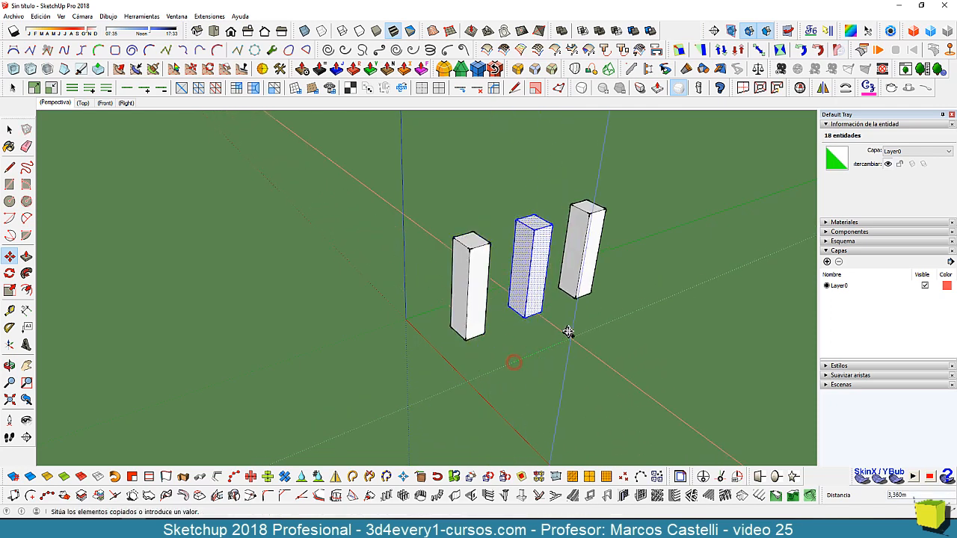
left_click(568, 332)
key("ctrl")
left_click(547, 365)
left_click(621, 343)
key("ctrl")
left_click(577, 380)
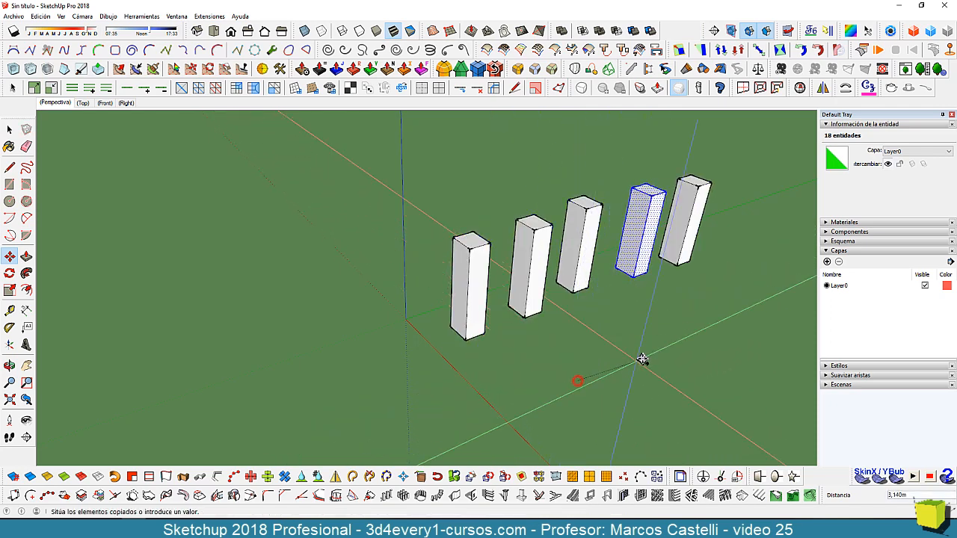
left_click(653, 358)
scroll(323, 258, "down", 2)
middle_click_drag(648, 396, 564, 359)
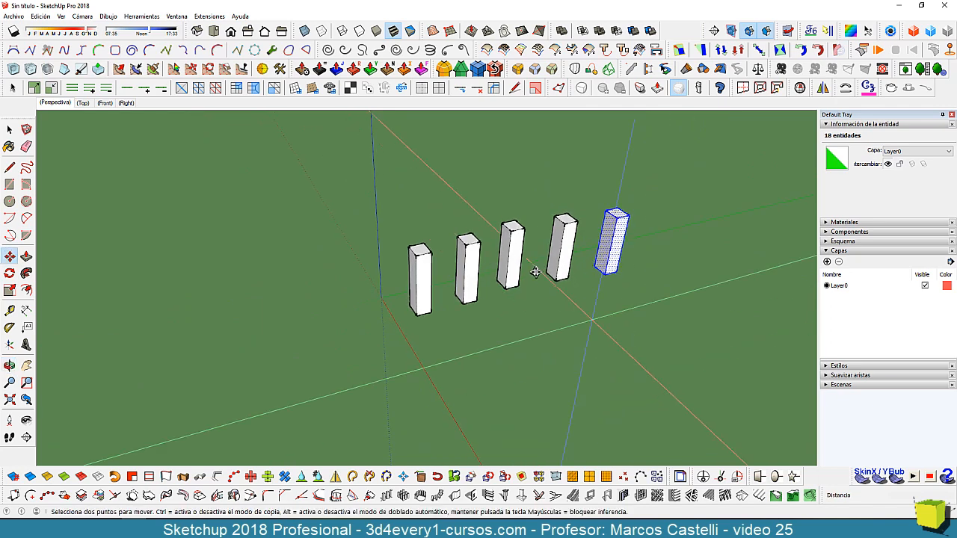
- Select the whole box nearest the origin and scale it uniformly from an upper corner by a factor of about 0.88
scroll(535, 274, "up", 4)
scroll(697, 253, "down", 2)
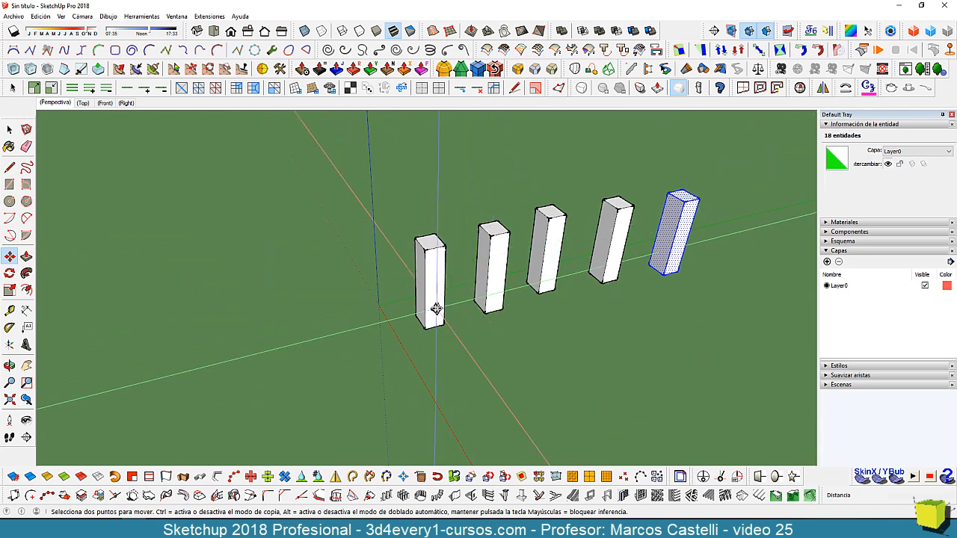
mouse_move(390, 290)
middle_mouse_down()
mouse_move(478, 357)
mouse_move(483, 305)
mouse_move(408, 284)
middle_mouse_up()
key("space")
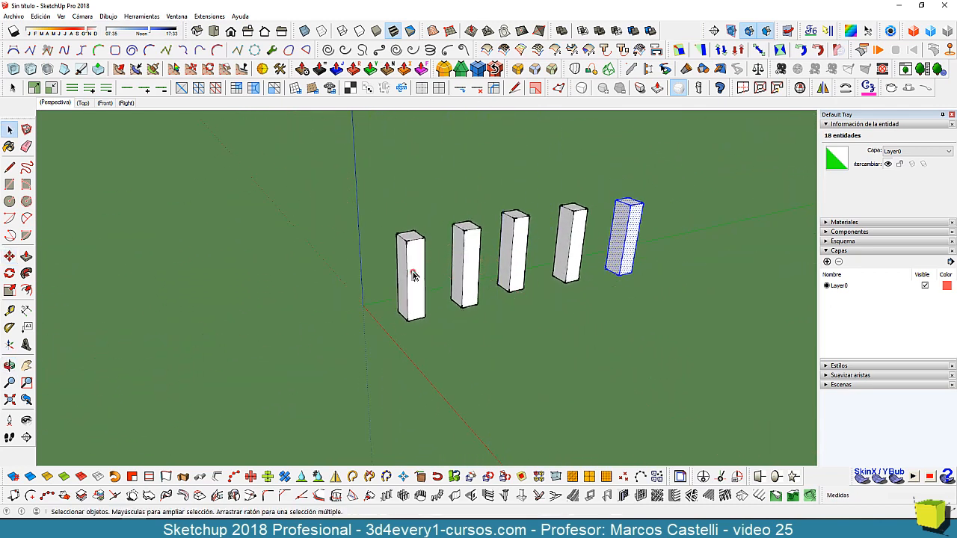
left_click(414, 275)
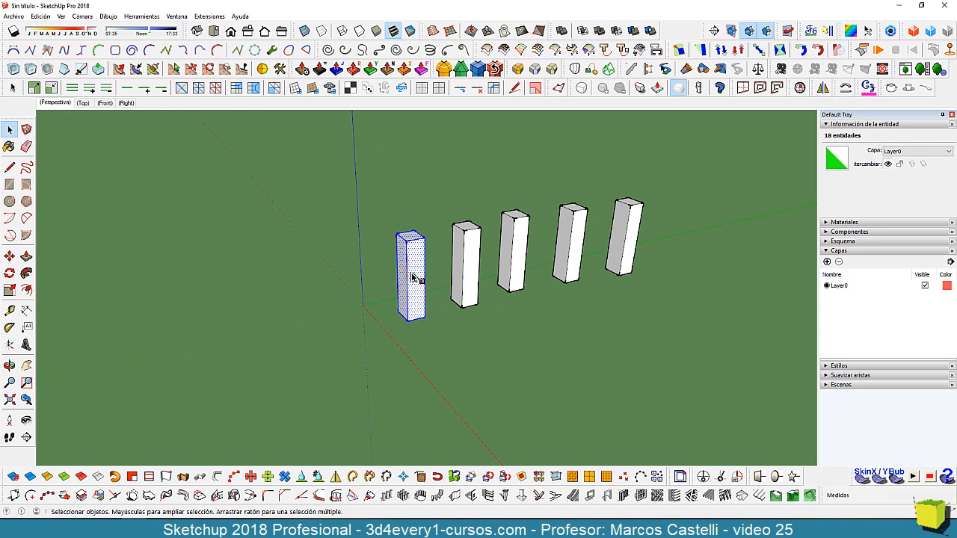
key("s")
left_click(426, 237)
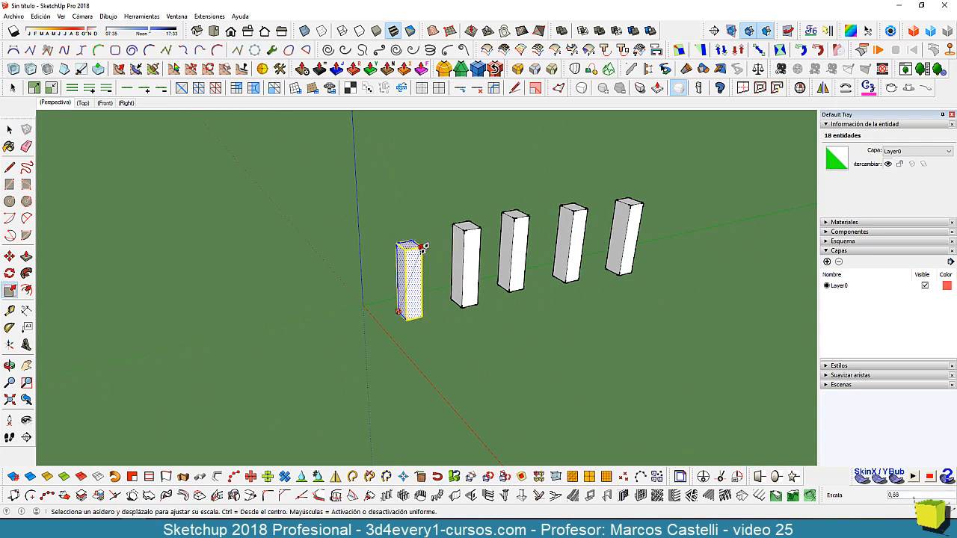
left_click(424, 246)
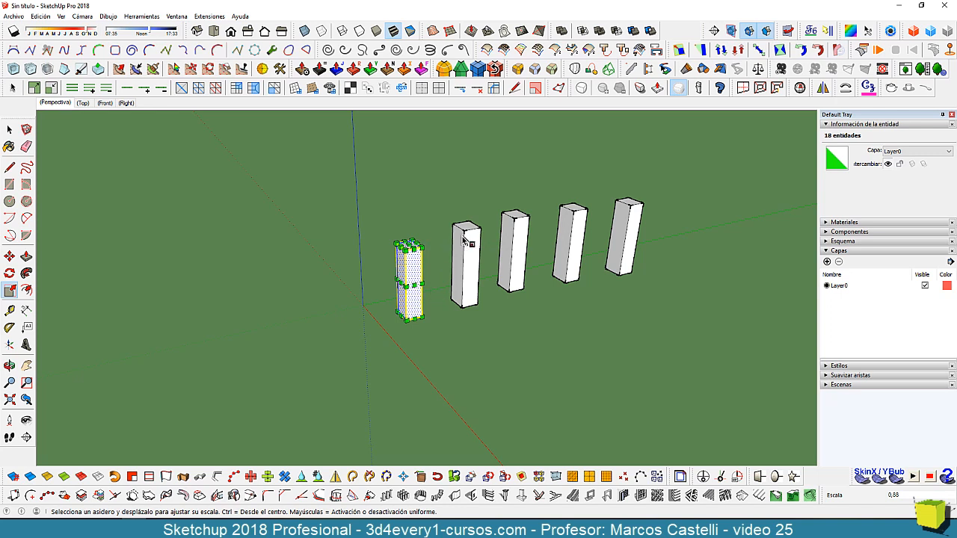
- Scale the second box by about 1.50 along the green axis and stretch it taller along the blue axis
key("space")
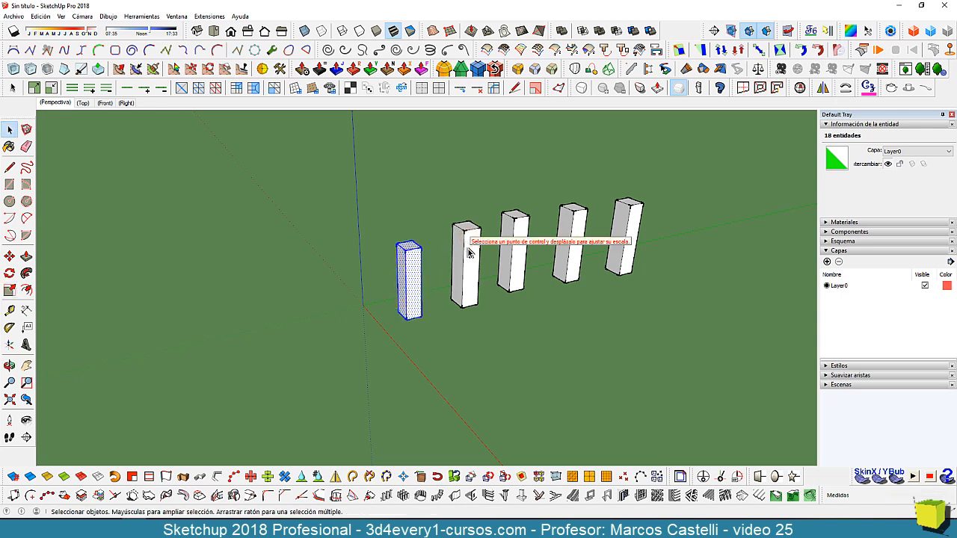
left_click(468, 253)
key("s")
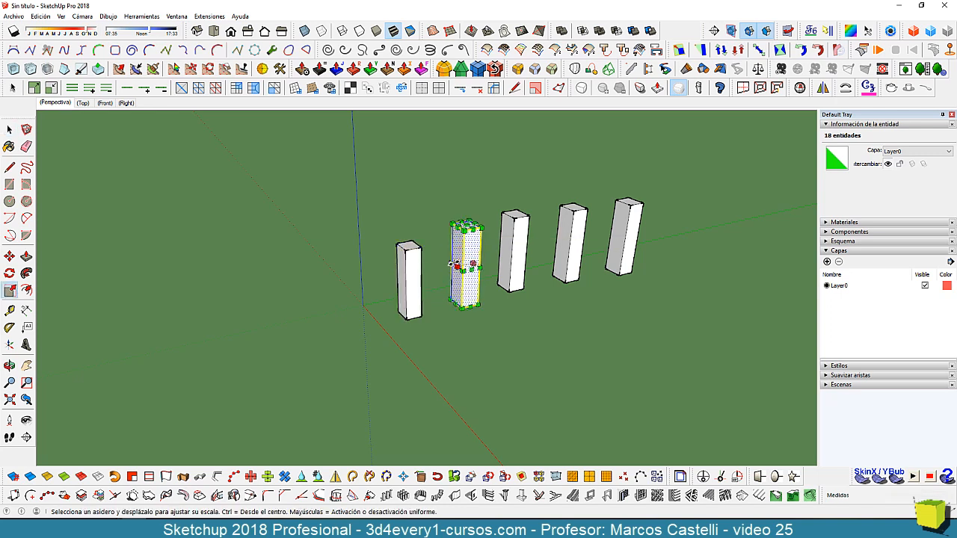
left_click(456, 269)
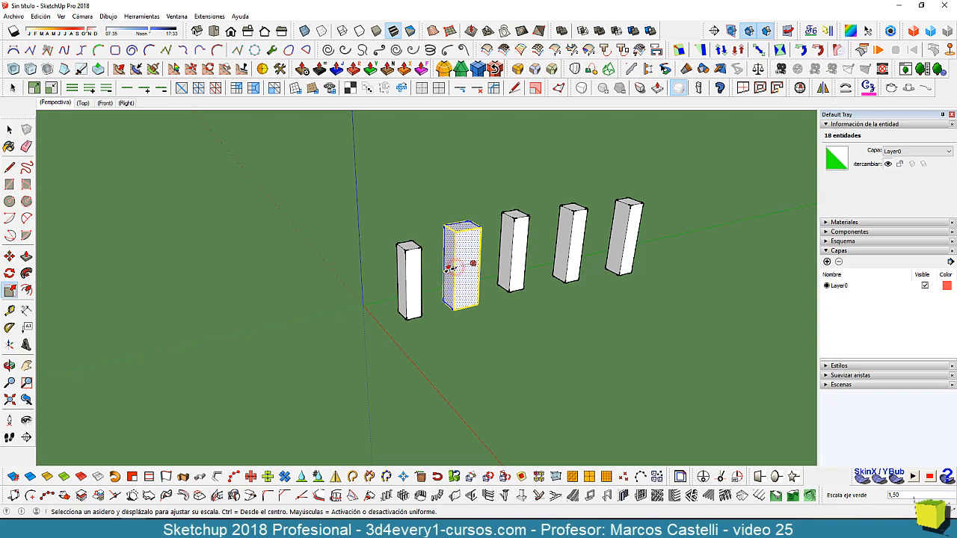
left_click(462, 221)
key("space")
left_click(512, 329)
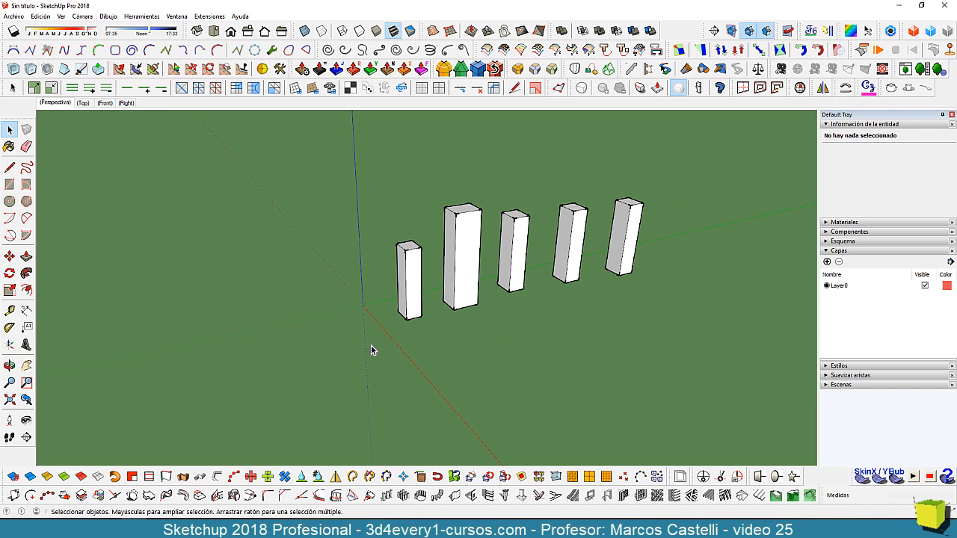
- Select the whole second box and rotate it about 26 degrees around the vertical axis at its front base corner
mouse_move(444, 343)
middle_mouse_down()
mouse_move(434, 356)
mouse_move(437, 349)
middle_mouse_up()
left_click_drag(495, 338, 494, 338)
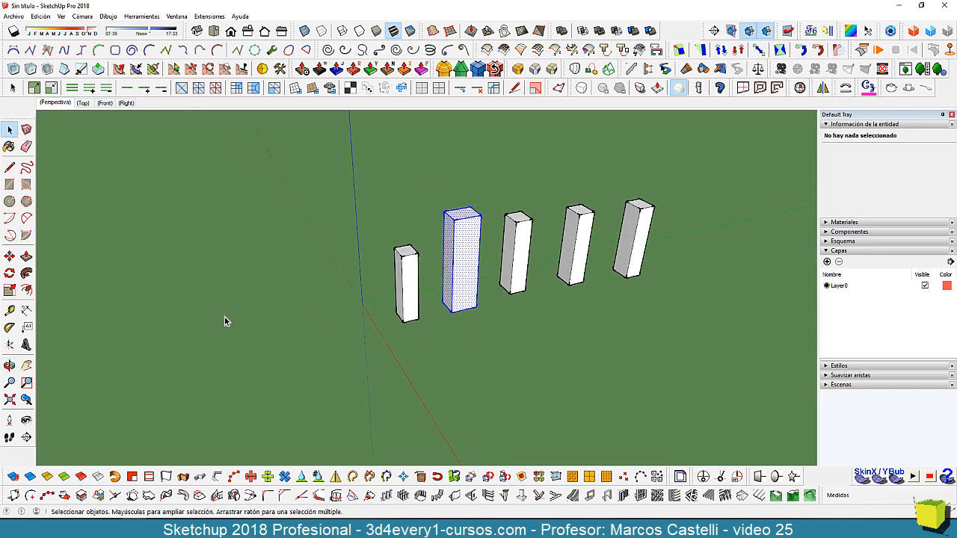
left_click(9, 273)
left_click(453, 314)
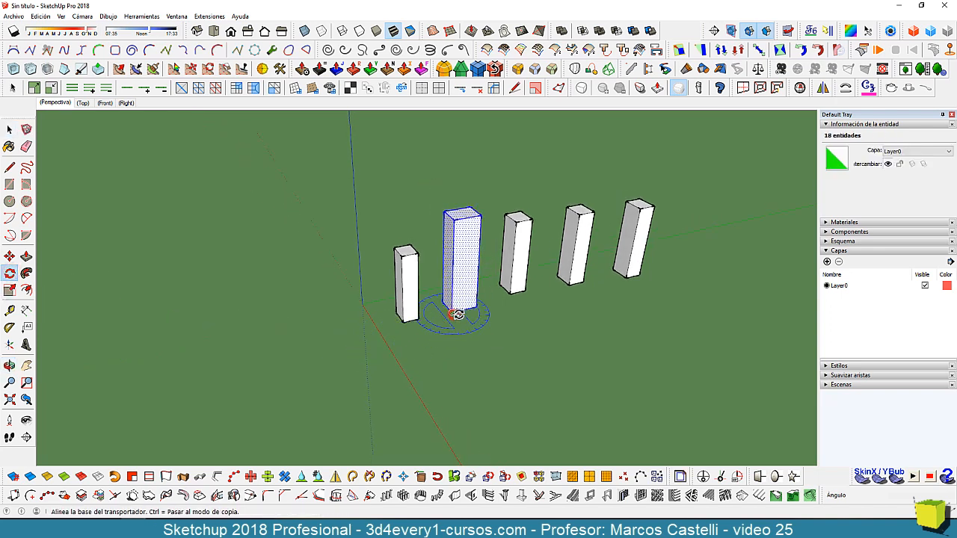
left_click(479, 312)
left_click(487, 285)
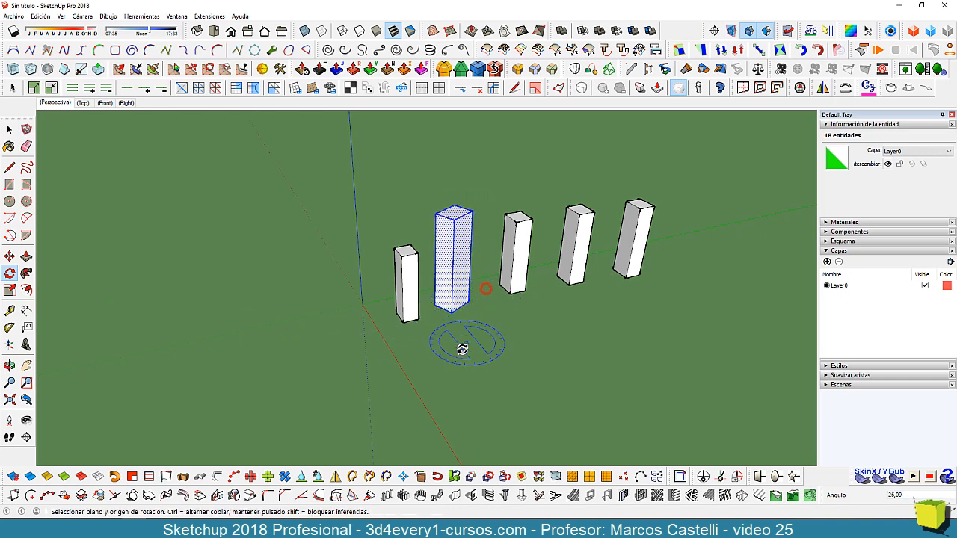
key("space")
left_click(499, 366)
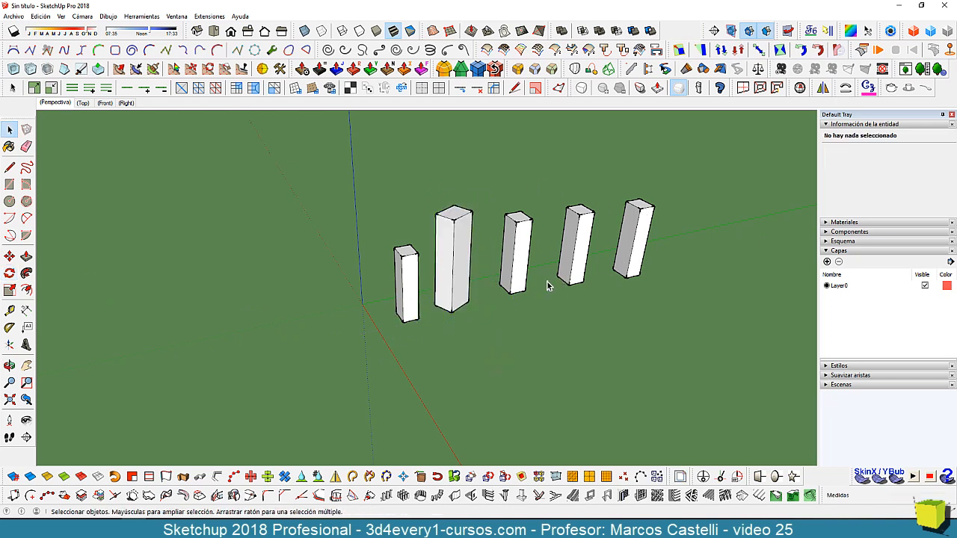
- Select the whole third box and tilt it about 15 degrees around the red axis from its base corner
middle_click_drag(548, 286, 502, 301)
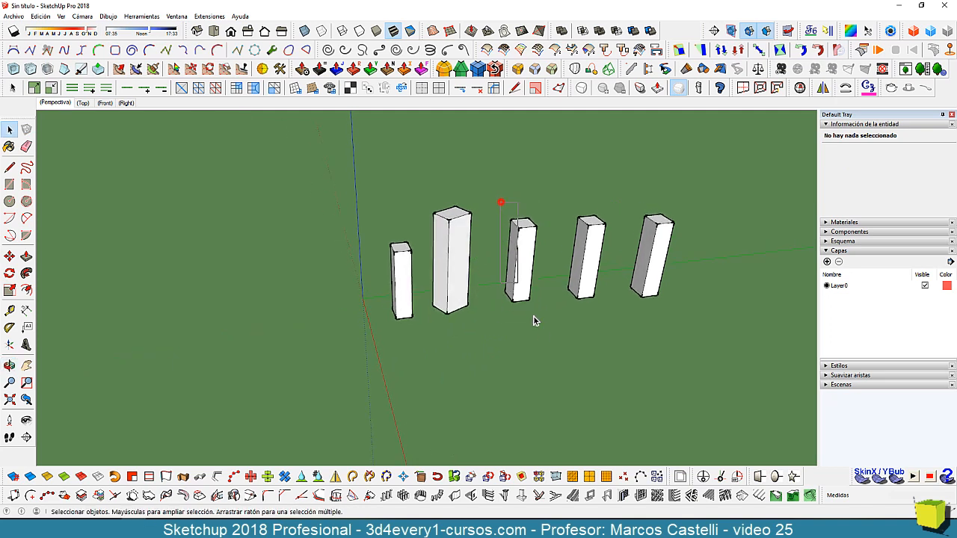
left_click_drag(548, 329, 546, 328)
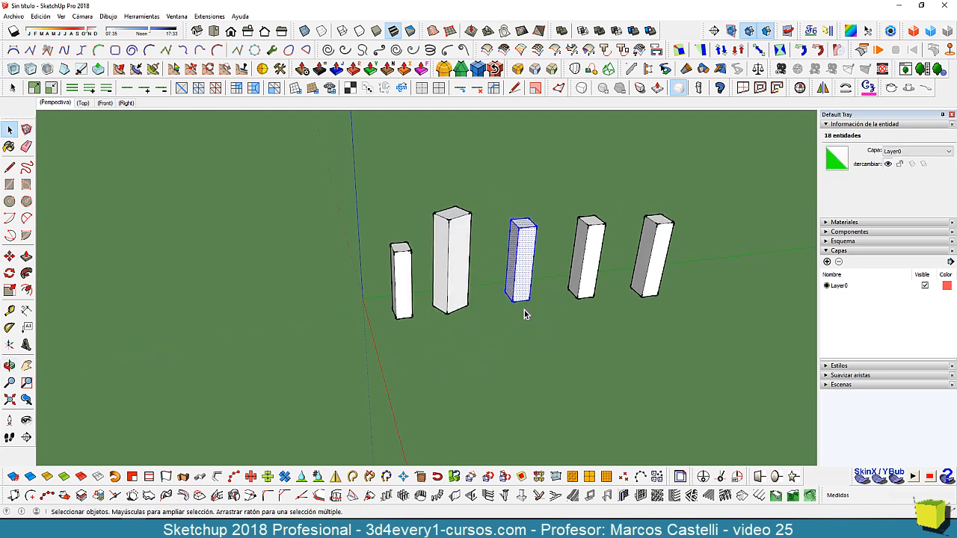
key("q")
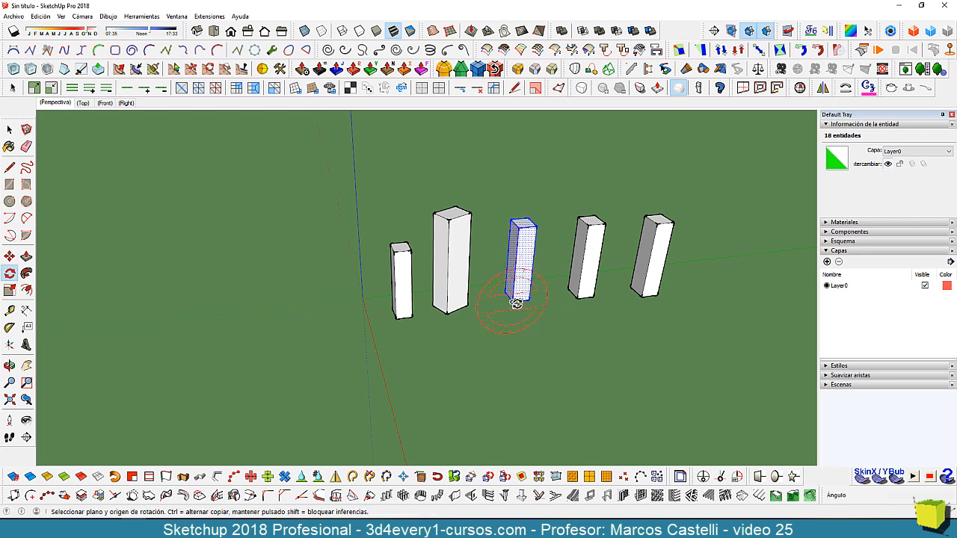
left_click(516, 303)
left_click(533, 300)
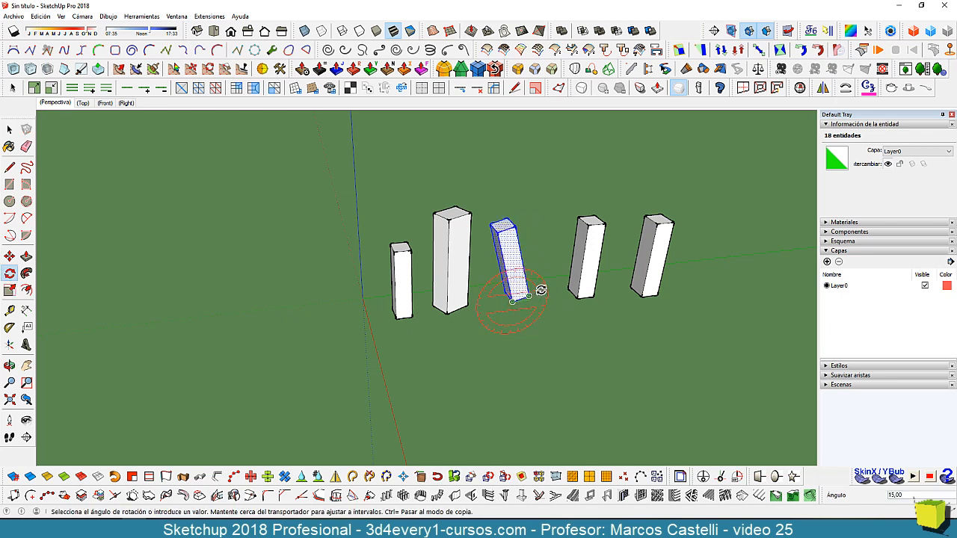
left_click(543, 292)
mouse_move(497, 328)
middle_mouse_down()
mouse_move(406, 324)
mouse_move(508, 313)
middle_mouse_up()
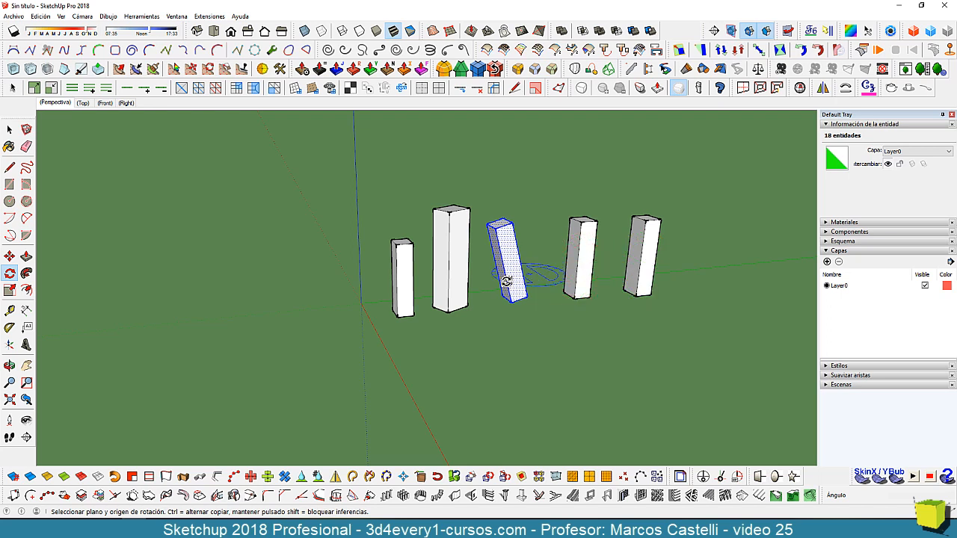
middle_click_drag(506, 263, 508, 278)
- Select all five boxes and delete them
key("space")
left_click_drag(688, 364, 647, 351)
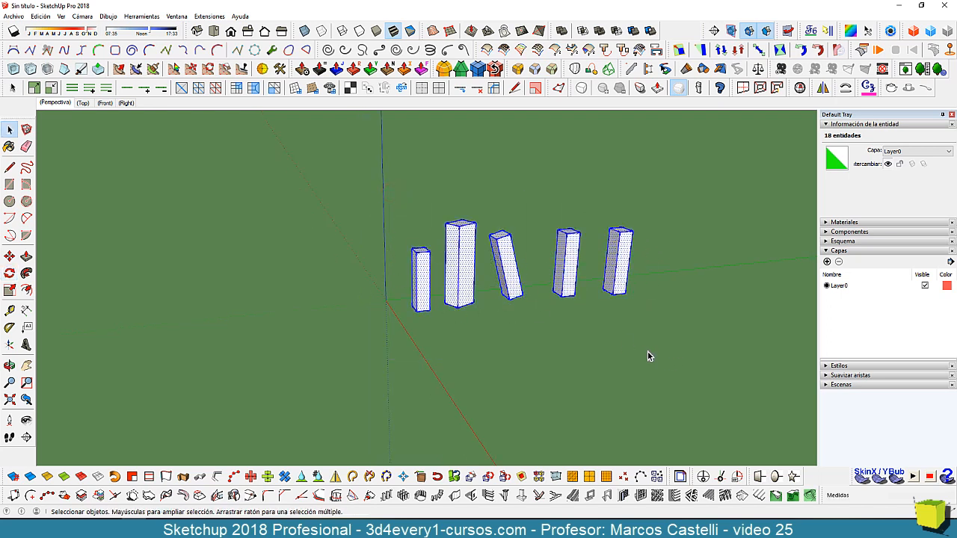
key("Delete")
- Draw a rectangle of about 68 m² on the ground from the origin and extrude it upward about 7.69 m
key("o")
left_click_drag(486, 346, 459, 355)
key("space")
middle_click_drag(459, 354, 455, 354)
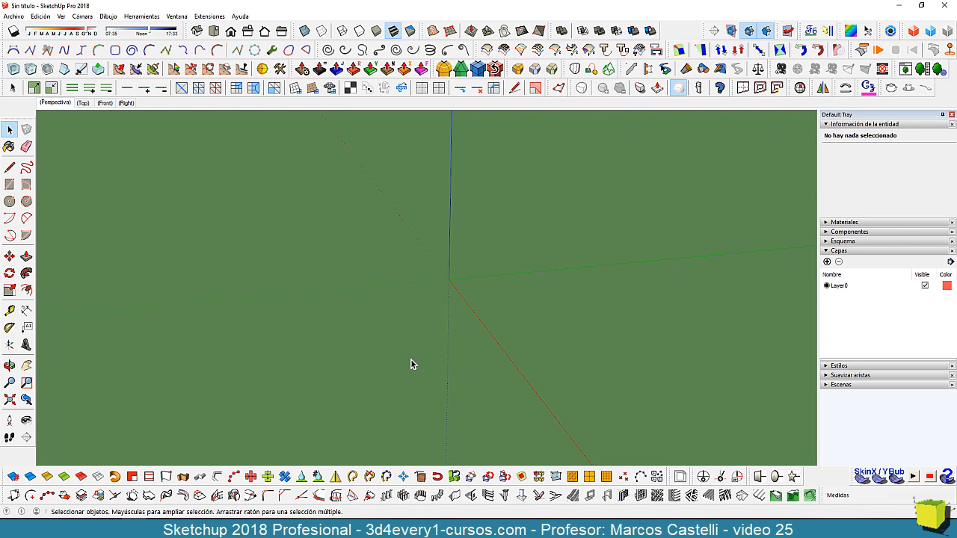
left_click(9, 184)
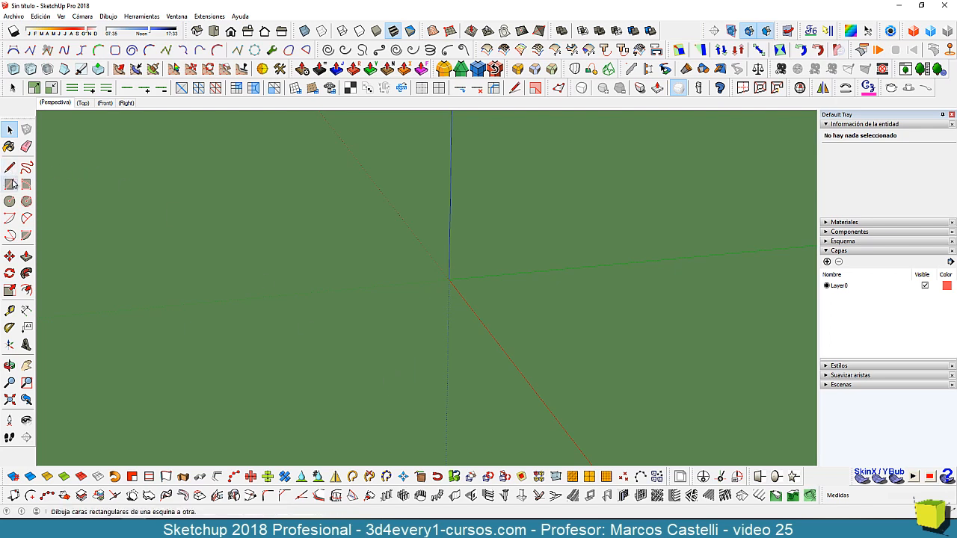
left_click(447, 278)
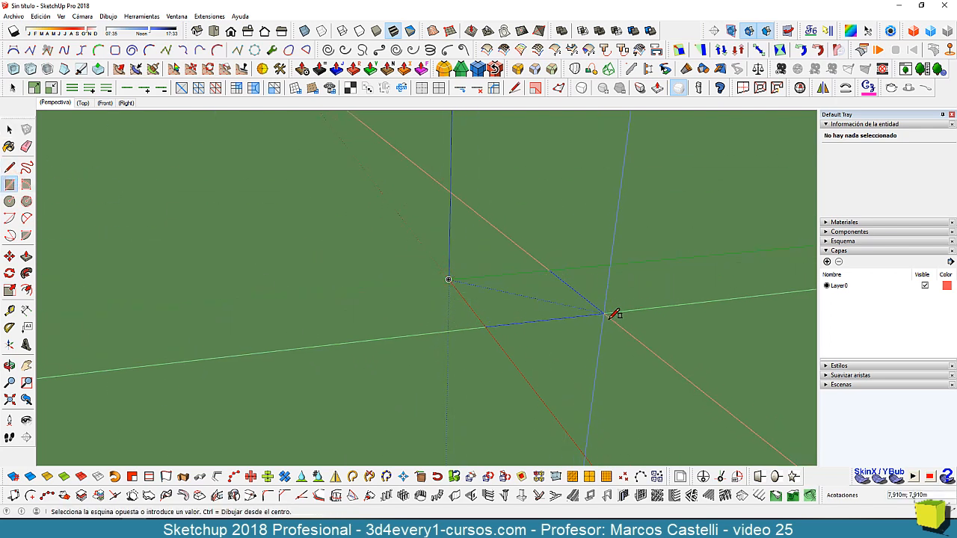
left_click(615, 316)
middle_click_drag(616, 316, 526, 305)
left_click(509, 294)
key("p")
left_click_drag(509, 294, 512, 179)
middle_click_drag(508, 209, 528, 354)
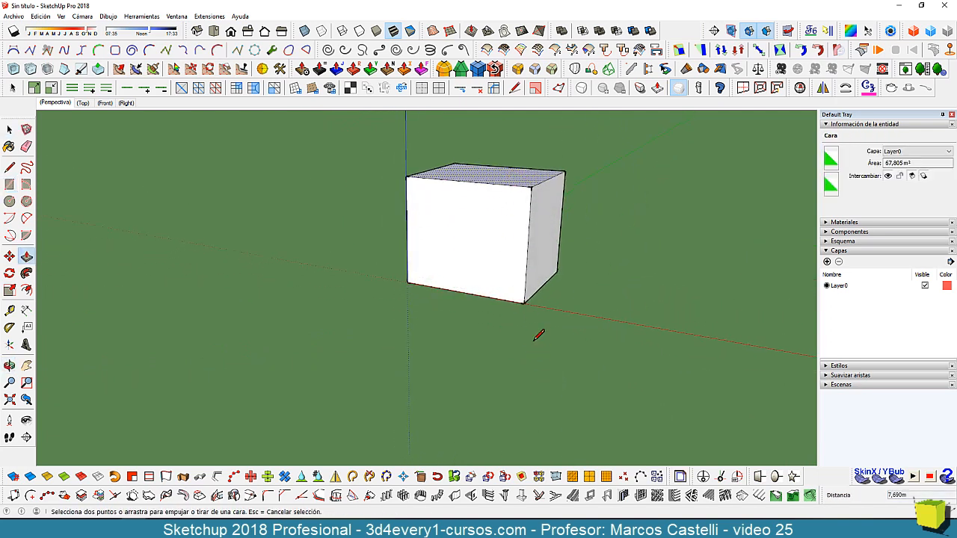
- Draw a diagonal line across the block's front face, cutting off its upper corner away from the origin
key("l")
mouse_move(481, 227)
middle_mouse_down()
mouse_move(534, 225)
mouse_move(495, 229)
mouse_move(495, 166)
middle_mouse_up()
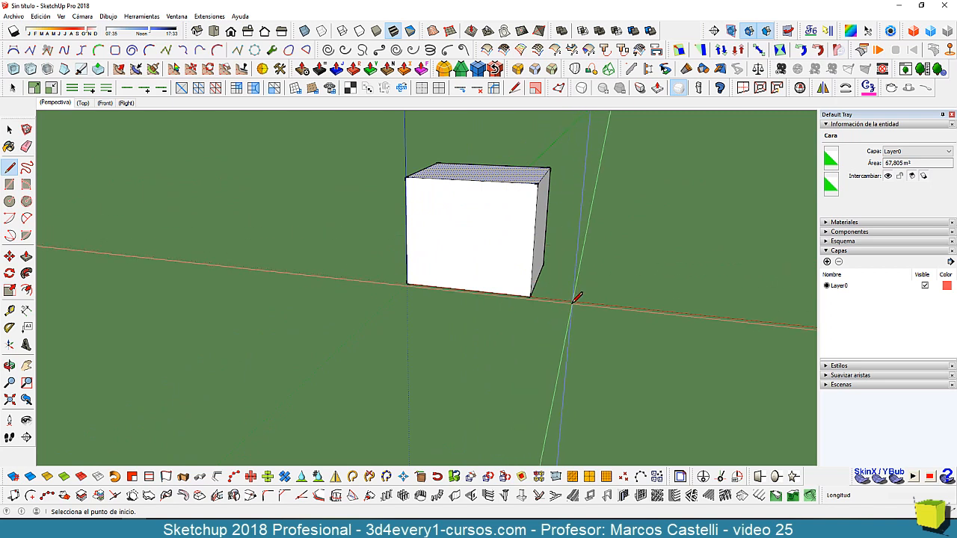
mouse_move(573, 298)
middle_mouse_down()
mouse_move(386, 291)
mouse_move(465, 284)
mouse_move(455, 252)
mouse_move(444, 253)
middle_mouse_up()
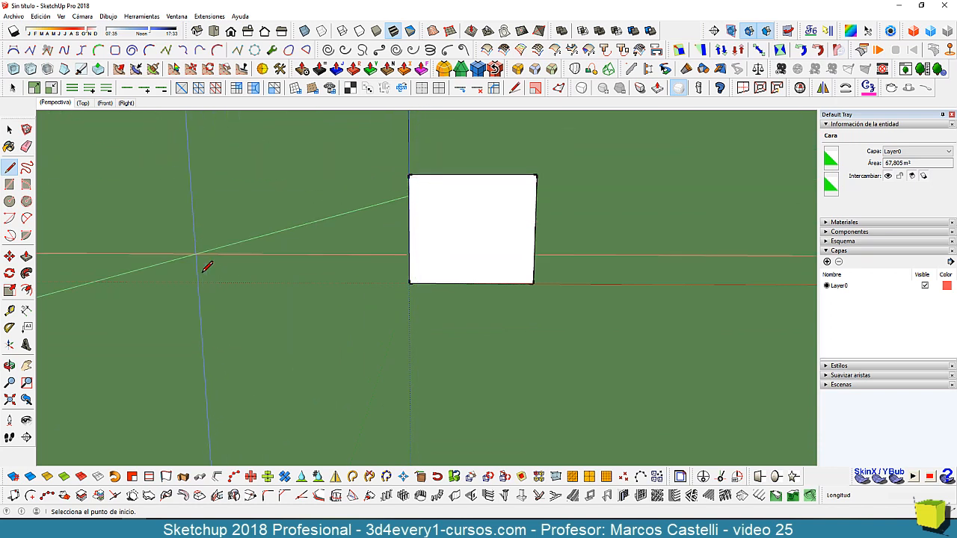
mouse_move(418, 269)
middle_mouse_down()
mouse_move(480, 352)
mouse_move(472, 341)
middle_mouse_up()
left_click(485, 190)
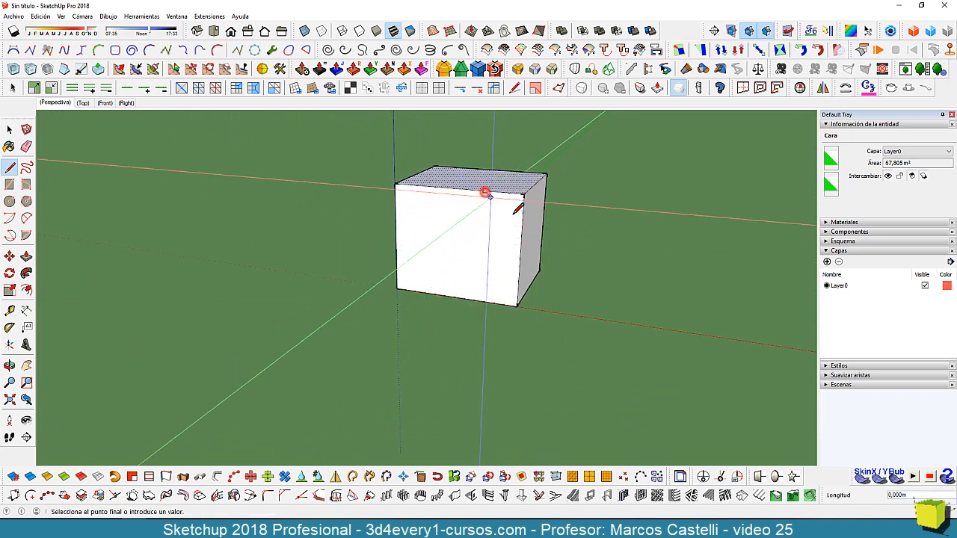
left_click(521, 232)
- Push the triangular corner face about 4.98 m into the block to make a notch
key("p")
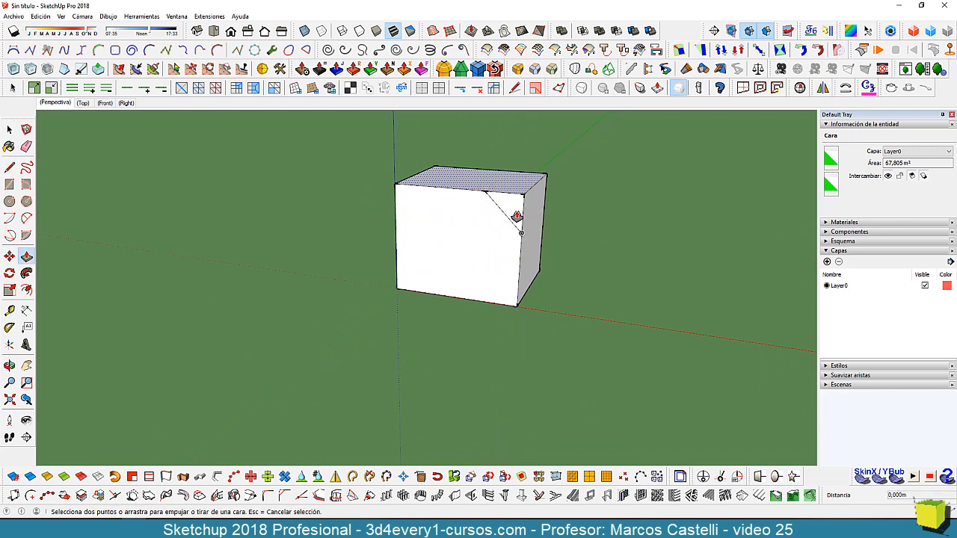
left_click(514, 212)
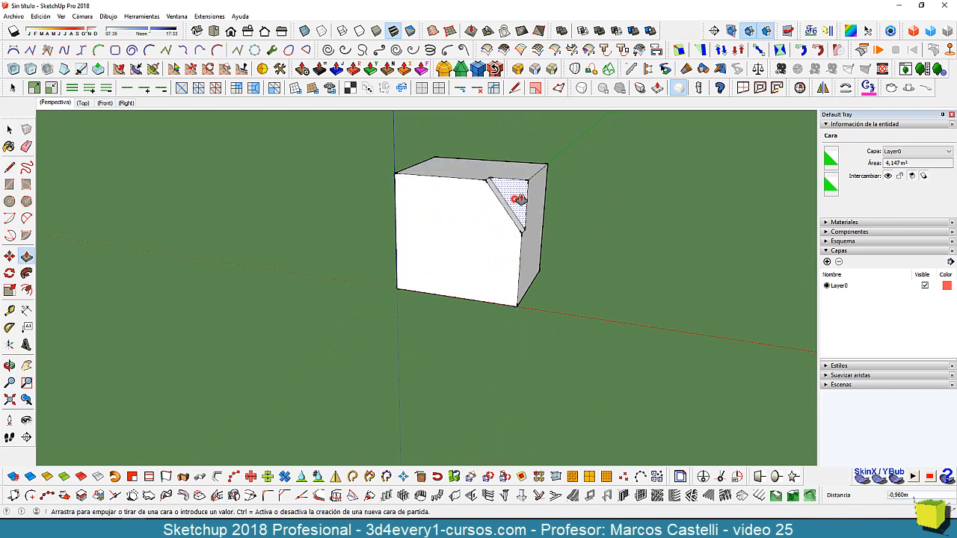
left_click(528, 199)
middle_click_drag(491, 261, 466, 275)
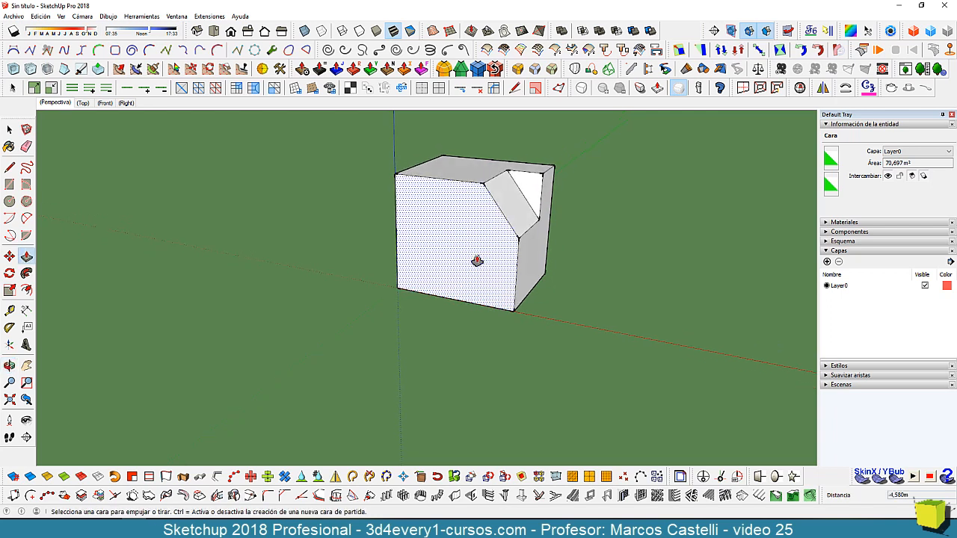
- Draw a circle of about 1.69 m radius on the block's front face and push it inward to make a round hole
key("c")
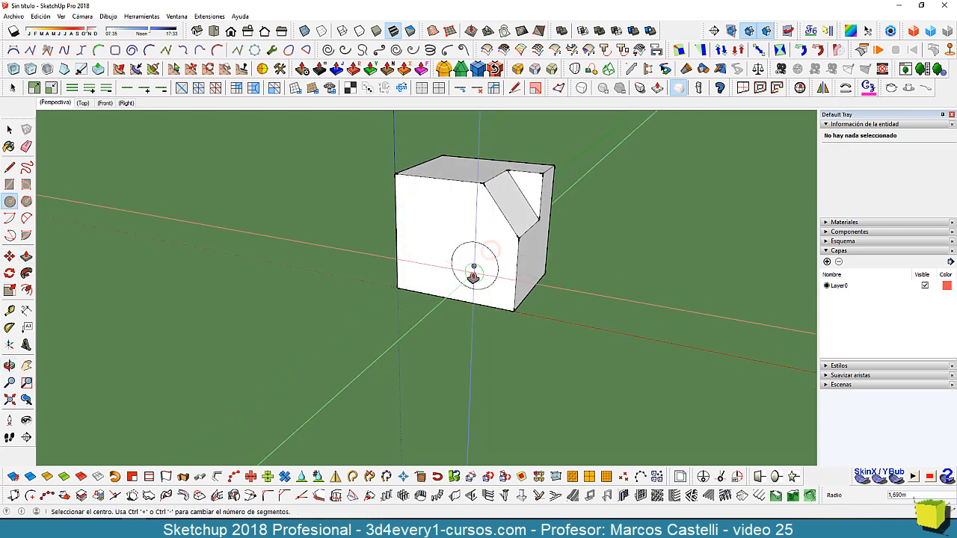
key("p")
left_click(474, 267)
left_click(543, 260)
middle_click_drag(486, 323, 506, 348)
key("space")
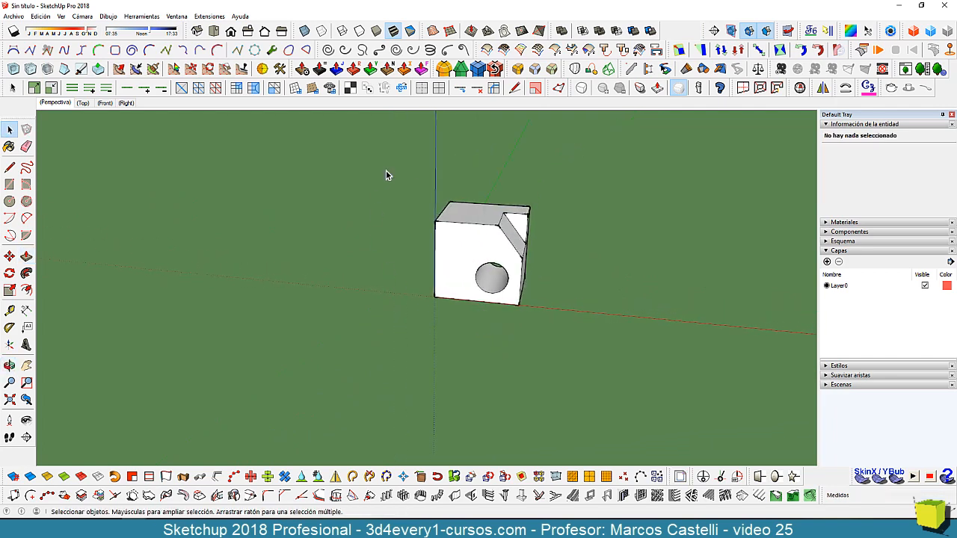
- Select the whole notched block and copy it about 19.23 m along the negative red axis
left_click_drag(622, 371, 623, 371)
middle_click_drag(521, 356, 530, 385)
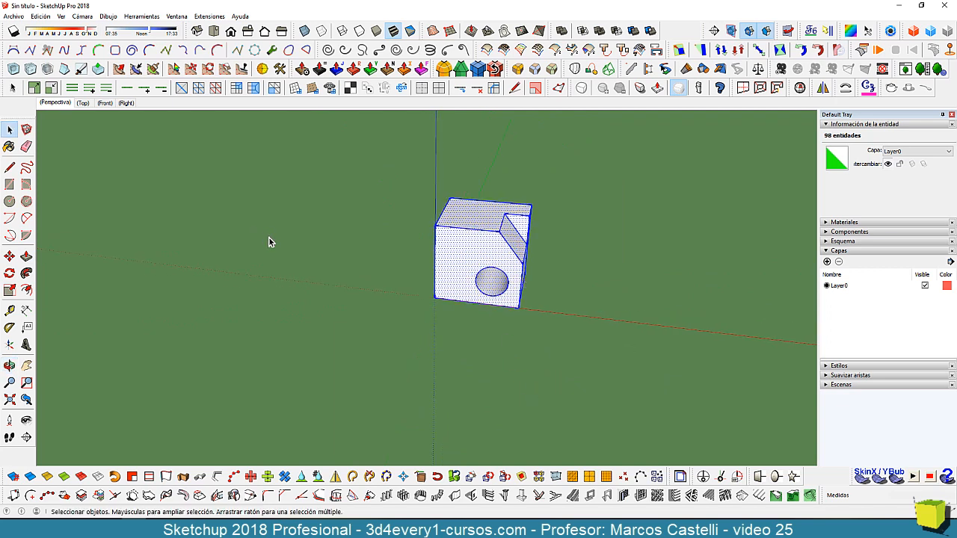
key("m")
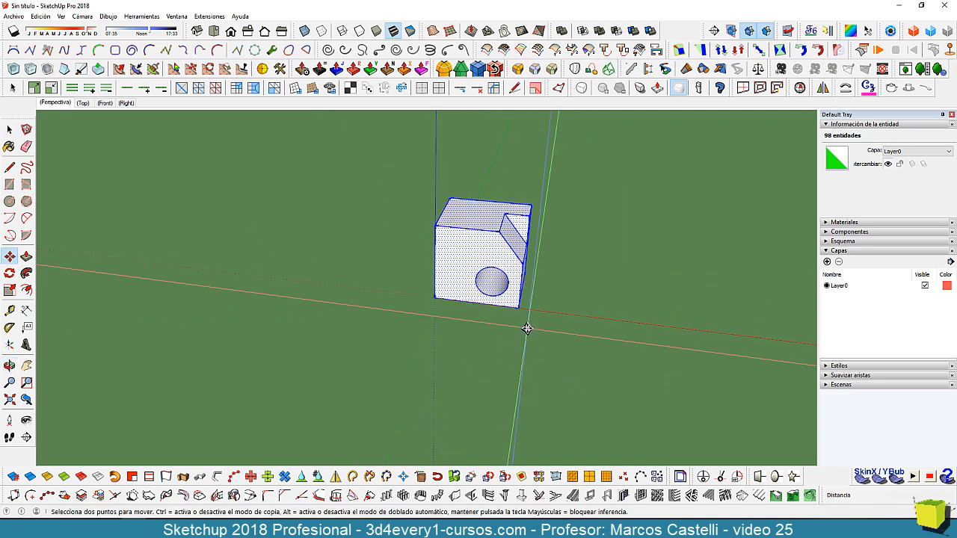
key("ctrl")
left_click(521, 308)
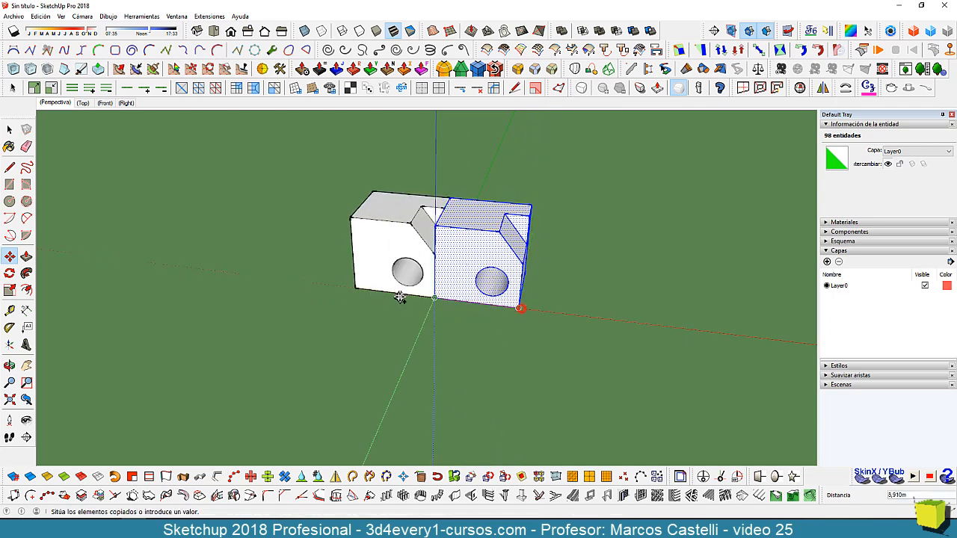
left_click(338, 297)
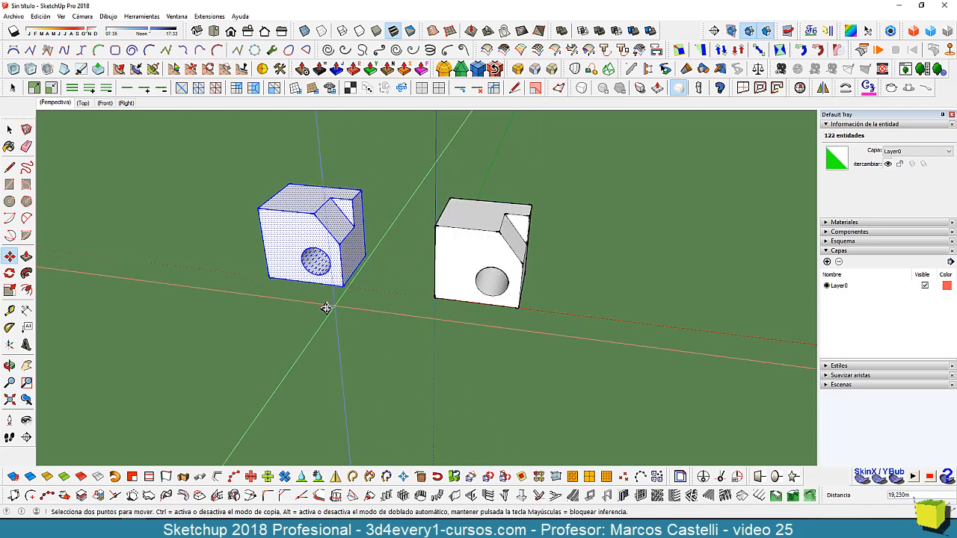
key("space")
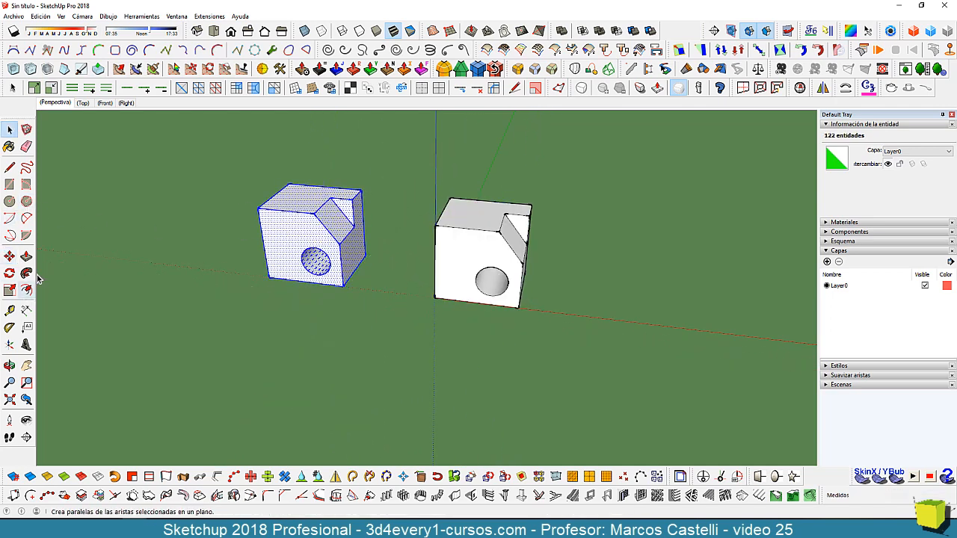
- Mirror the copied block by scaling it along the red axis from its side grip to a factor of -1.00
left_click(9, 290)
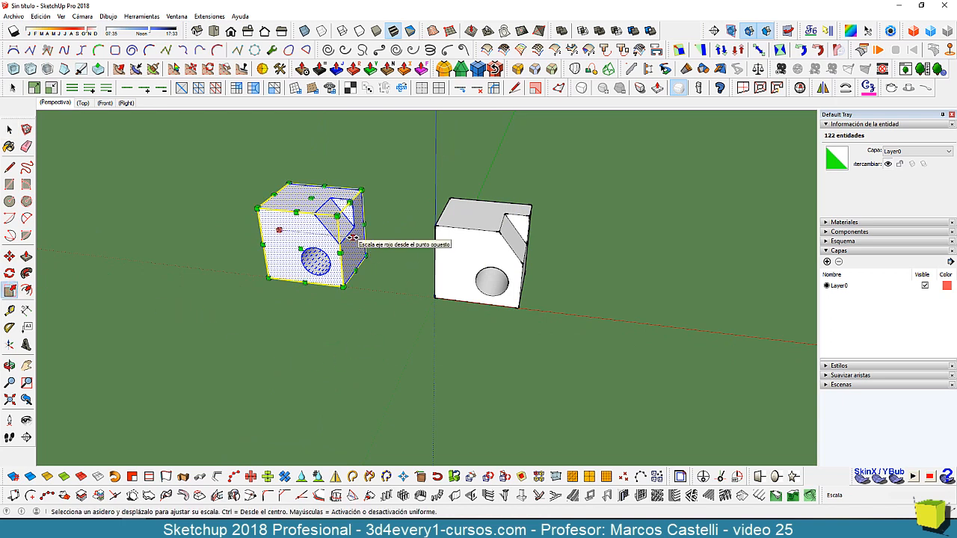
left_click_drag(352, 237, 212, 223)
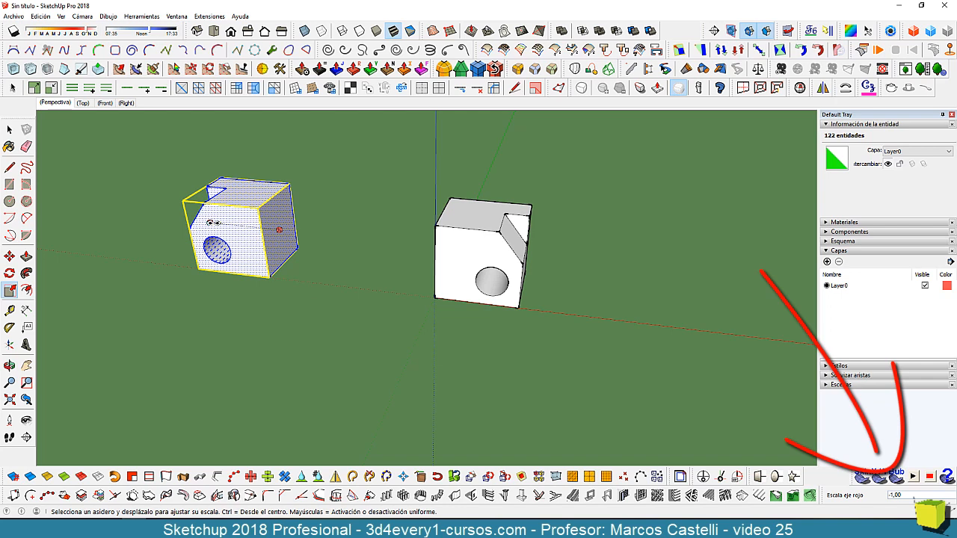
left_click_drag(211, 223, 386, 241)
left_click_drag(319, 237, 215, 217)
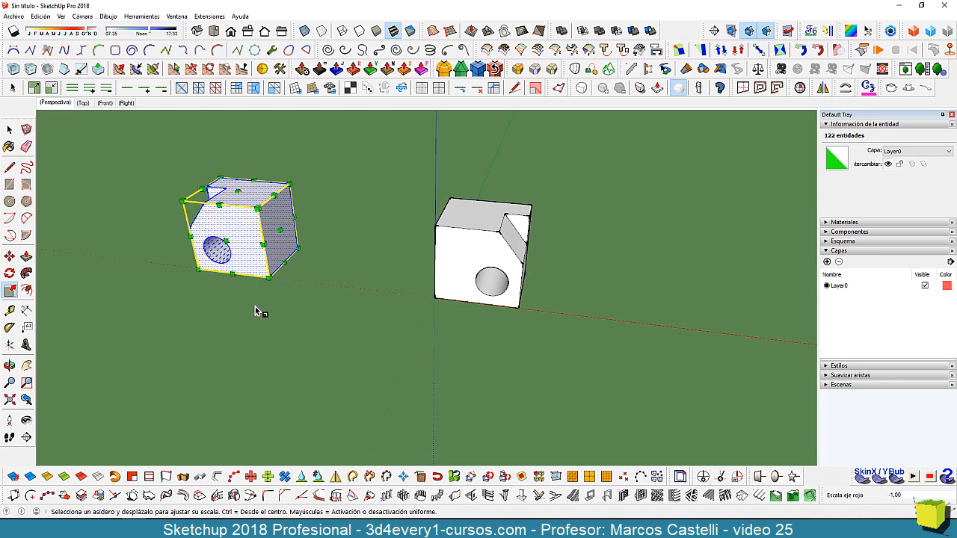
left_click(10, 255)
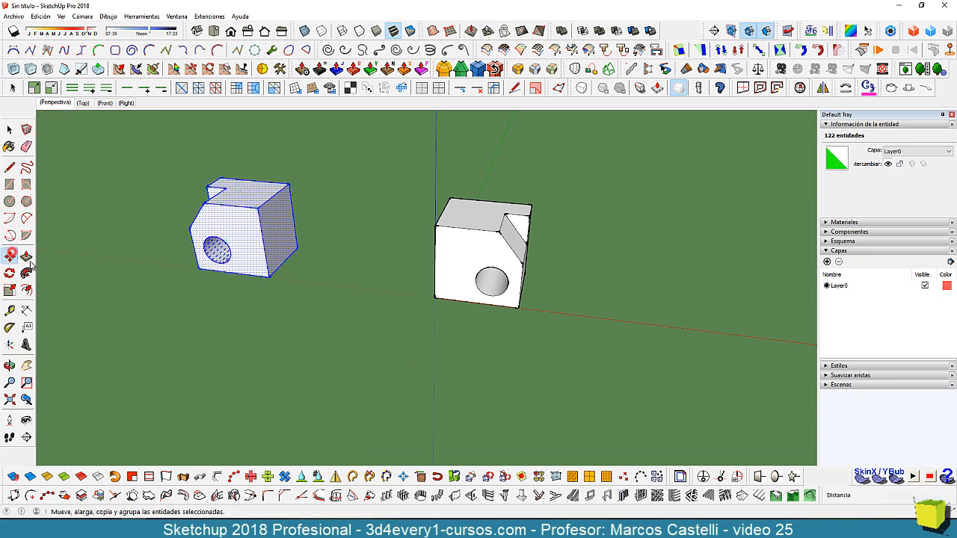
- Move the mirrored block by its lower front corner onto the original block's matching corner at the origin so the two halves join
left_click(271, 277)
left_click(435, 298)
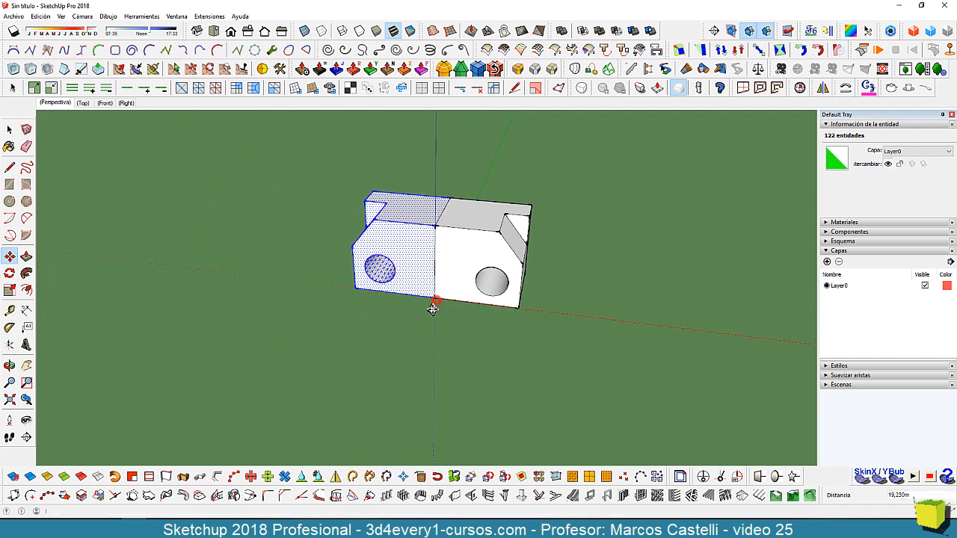
middle_click_drag(434, 300, 467, 269)
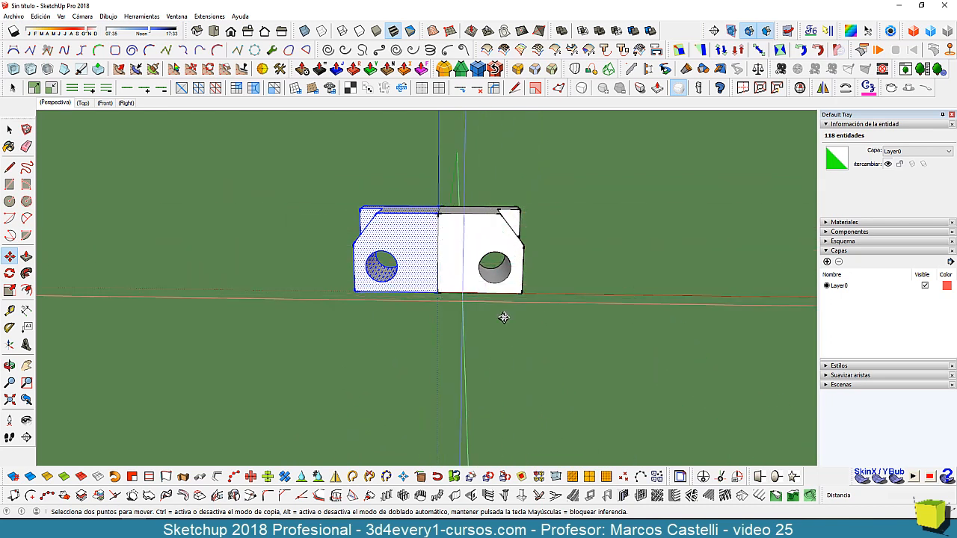
scroll(412, 225, "down", 2)
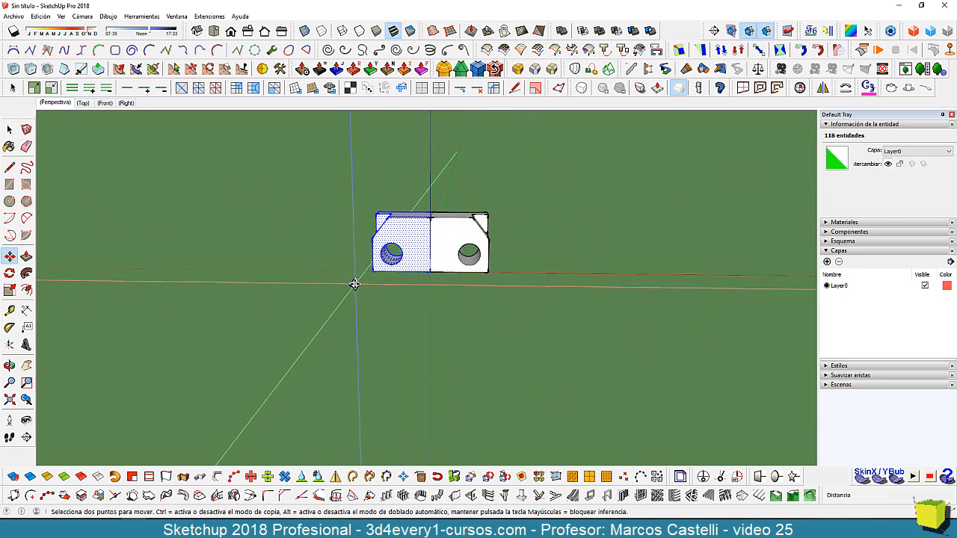
- Select both joined halves and copy them about 19.48 m straight down along the blue axis
key("space")
left_click_drag(310, 166, 545, 297)
key("o")
left_click_drag(439, 280, 401, 271)
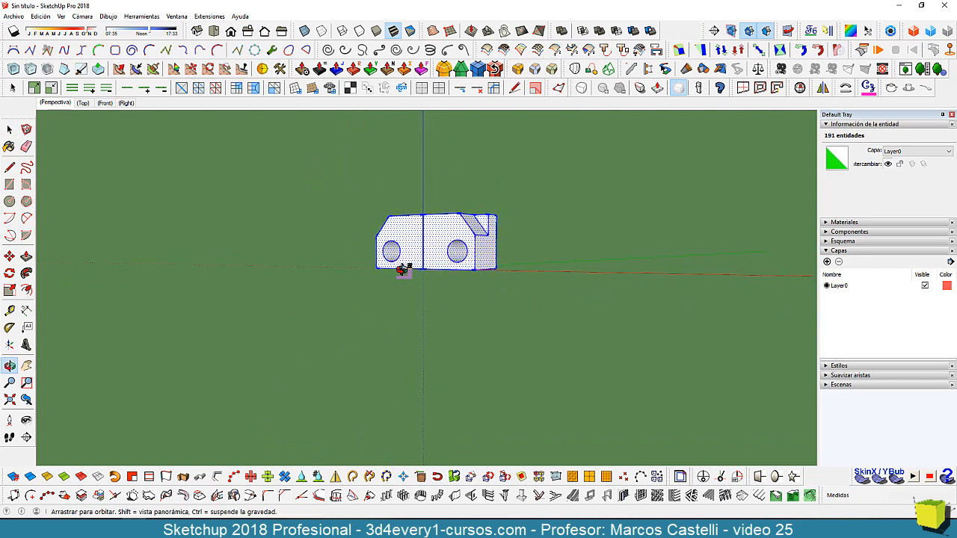
key("space")
key("m")
key("ctrl")
left_click(476, 271)
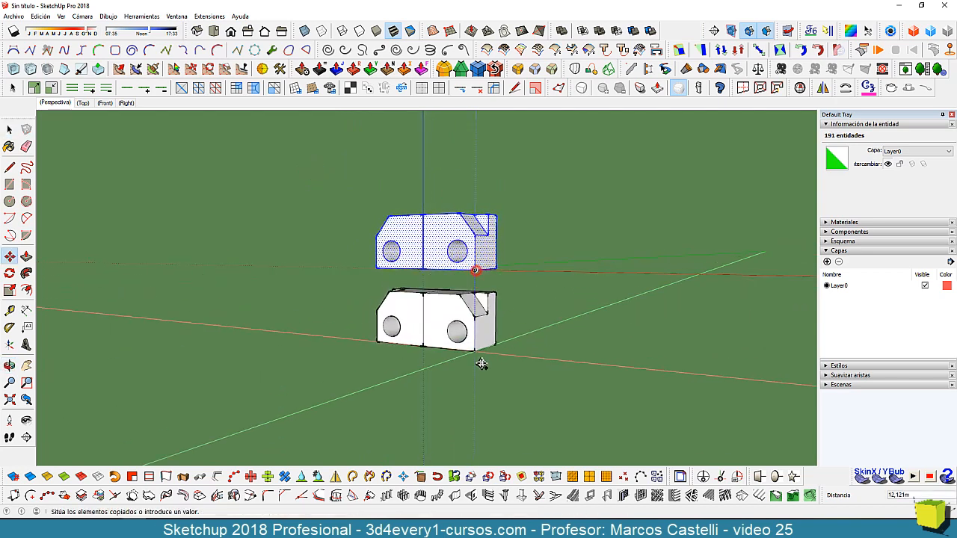
left_click(463, 418)
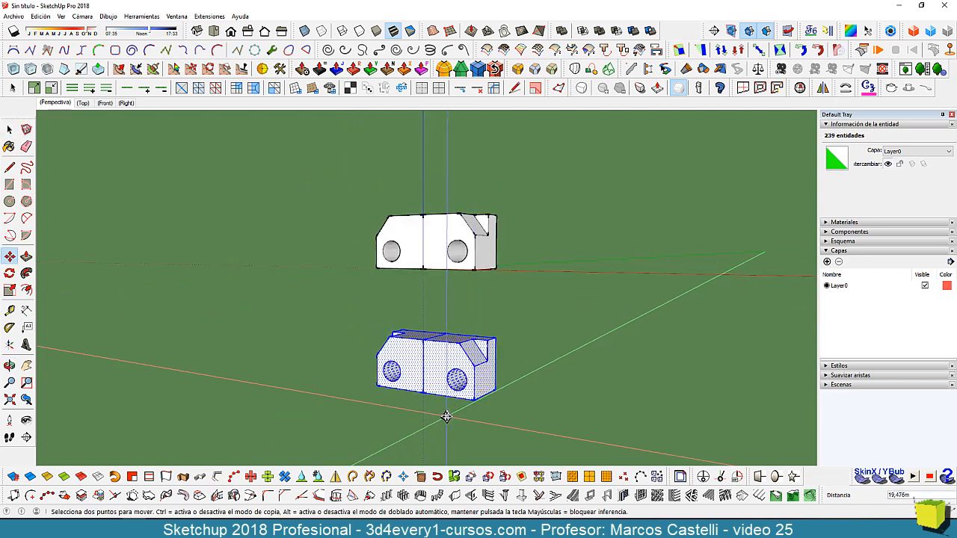
- Mirror the lower copy by scaling it along the blue axis with a factor of -1
key("s")
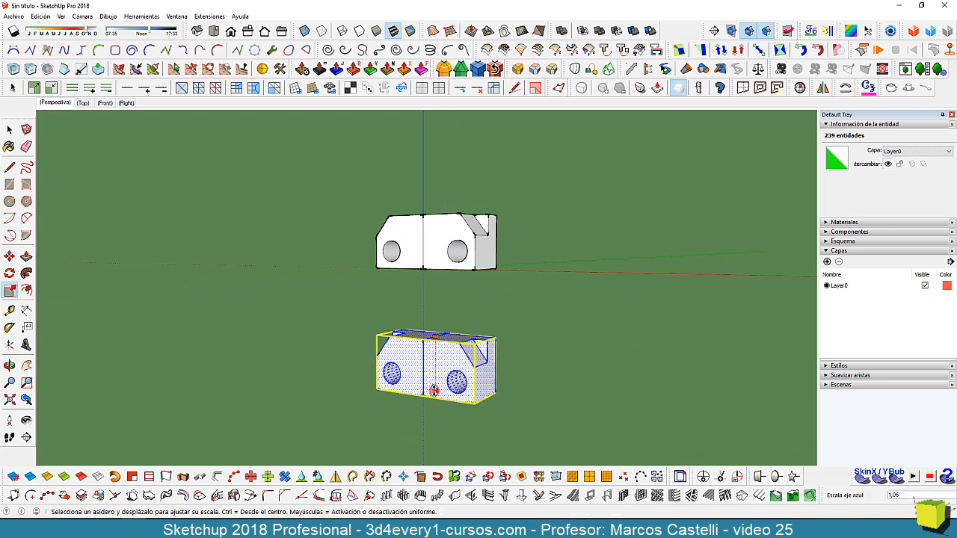
left_click_drag(434, 388, 439, 323)
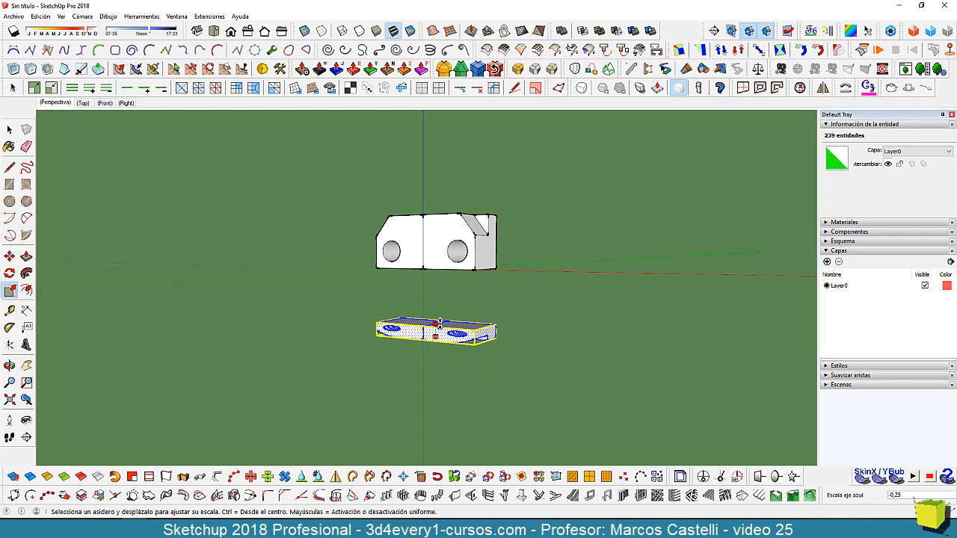
type("-1")
key("Return")
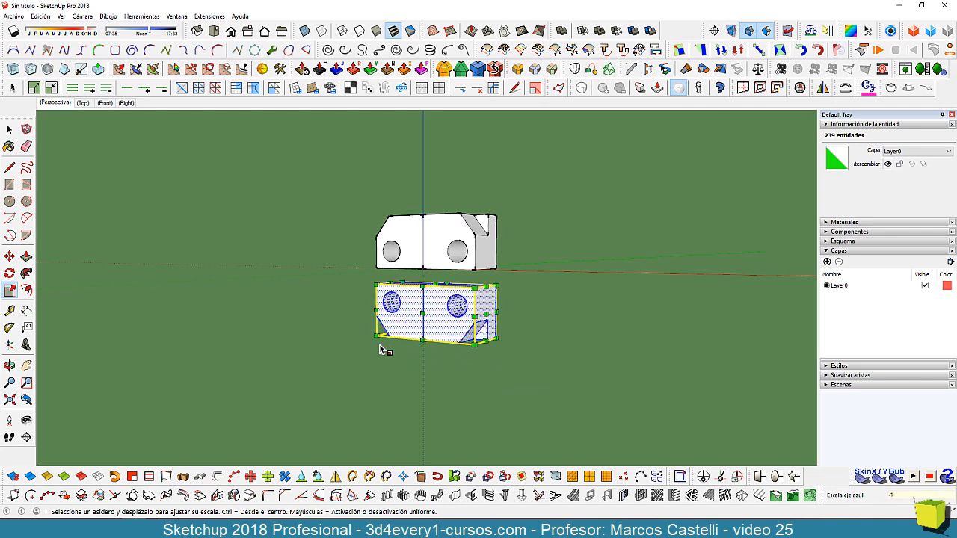
- Move the mirrored lower pair up by its front corner onto the upper pair's bottom corner, and clear the selection
scroll(441, 280, "up", 3)
key("m")
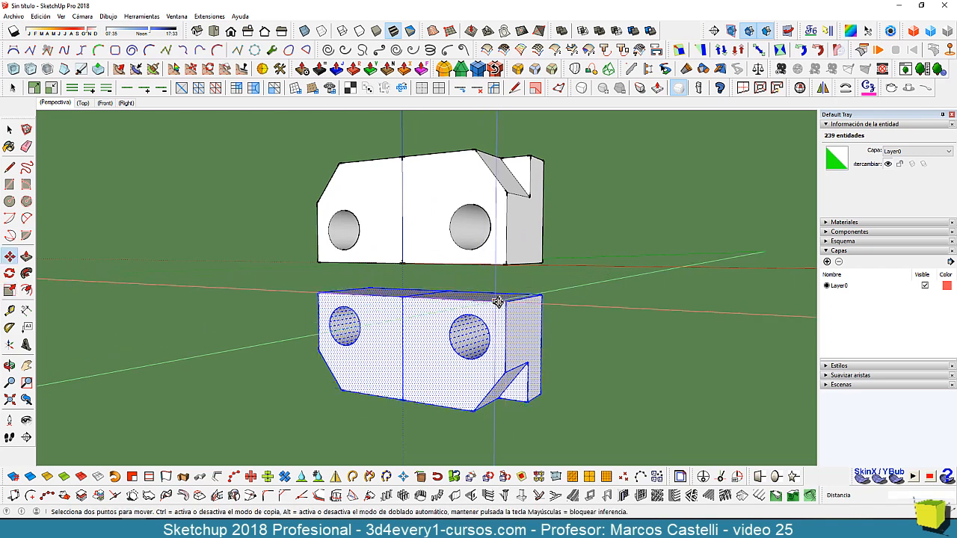
left_click(506, 302)
left_click(506, 264)
scroll(378, 243, "down", 4)
middle_click_drag(391, 291, 322, 311)
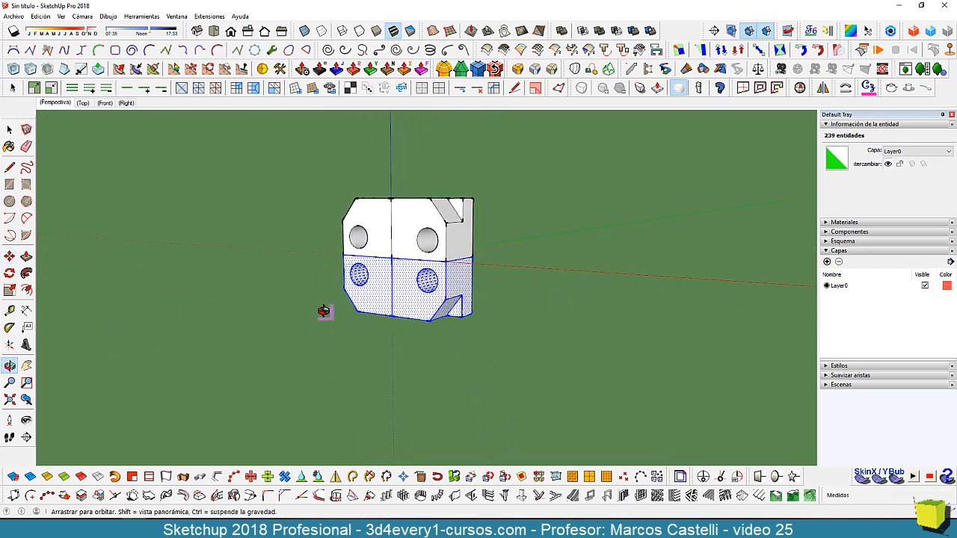
scroll(385, 247, "up", 3)
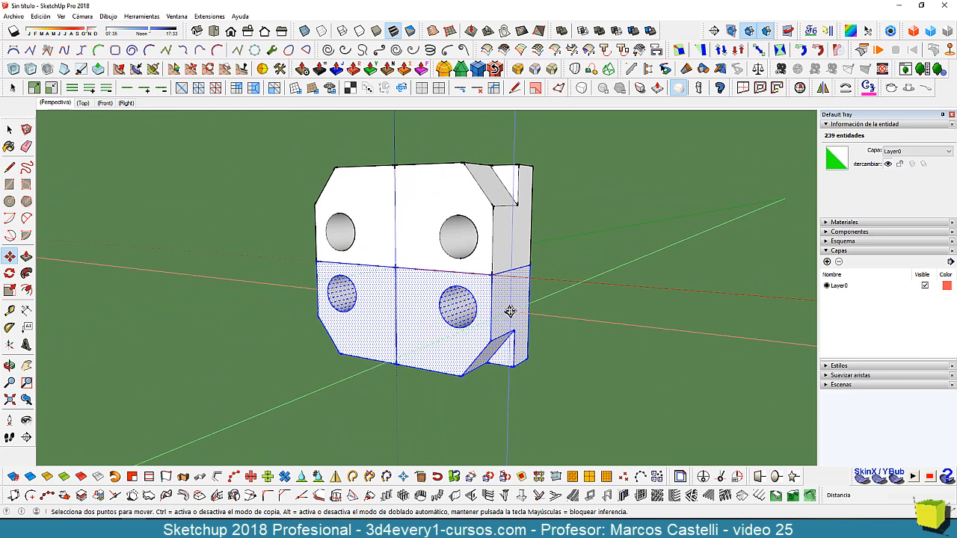
scroll(509, 311, "down", 3)
middle_click_drag(509, 311, 487, 391)
key("space")
left_click(468, 373)
key("o")
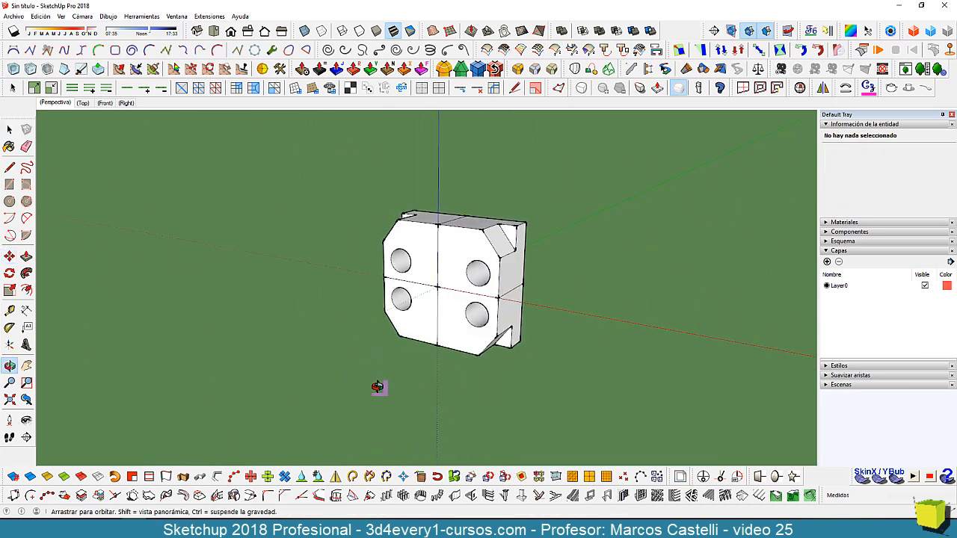
- Draw a rectangle of about 203 m² on the ground near the origin and Push/Pull it up about 36.01 m into a tall box
key("space")
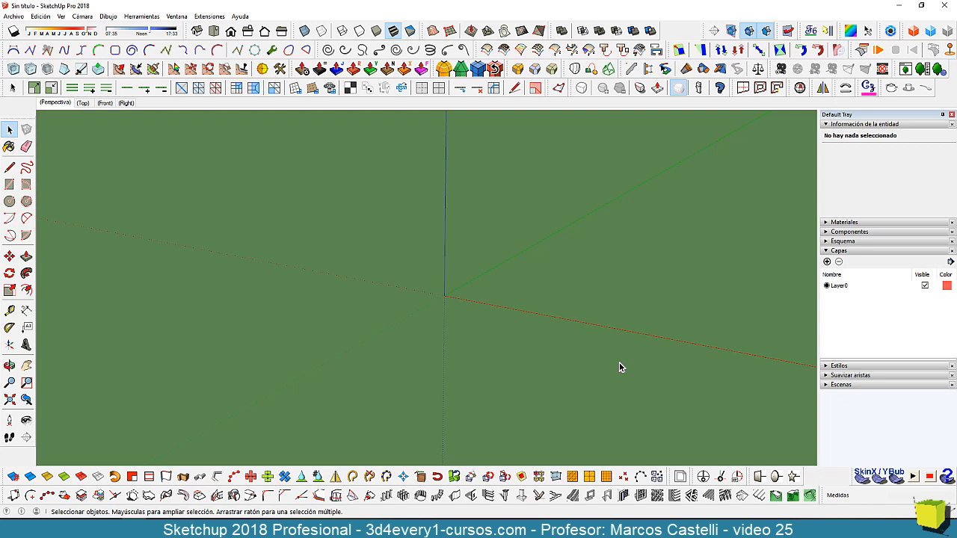
scroll(474, 367, "down", 4)
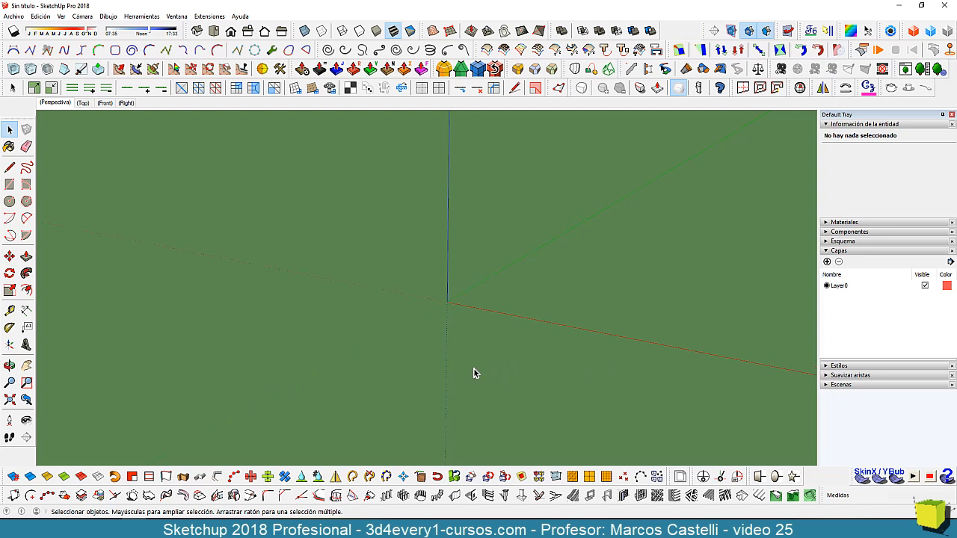
scroll(561, 381, "up", 1)
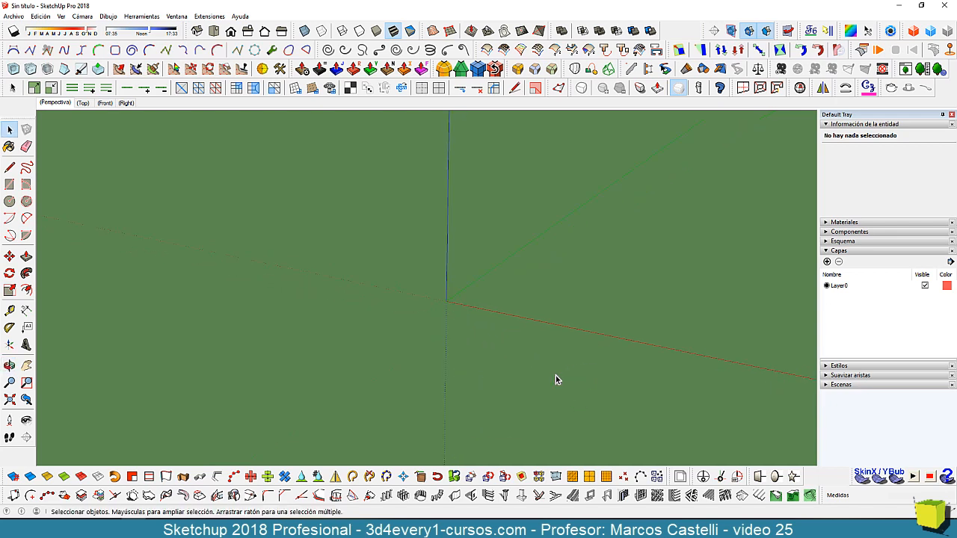
left_click(9, 184)
left_click(510, 296)
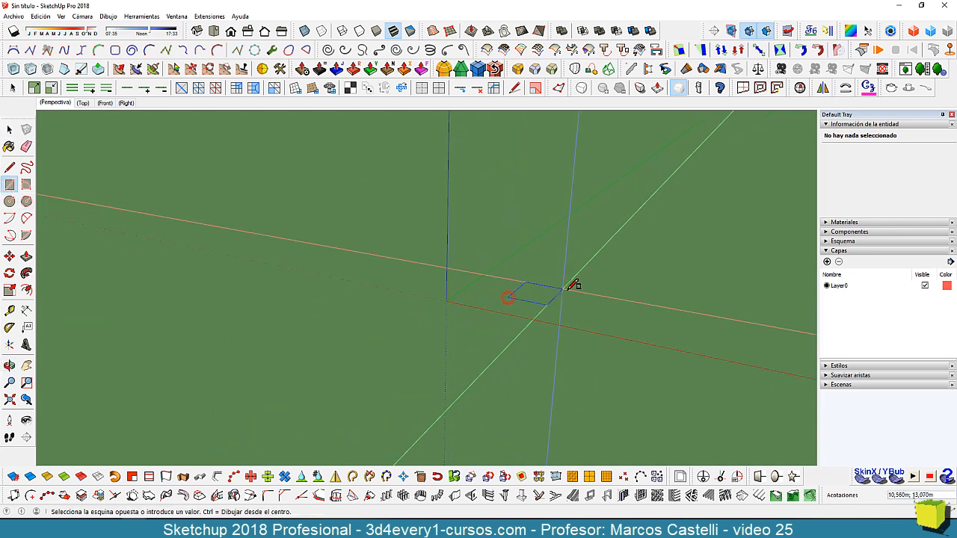
left_click(572, 289)
key("p")
left_click(553, 294)
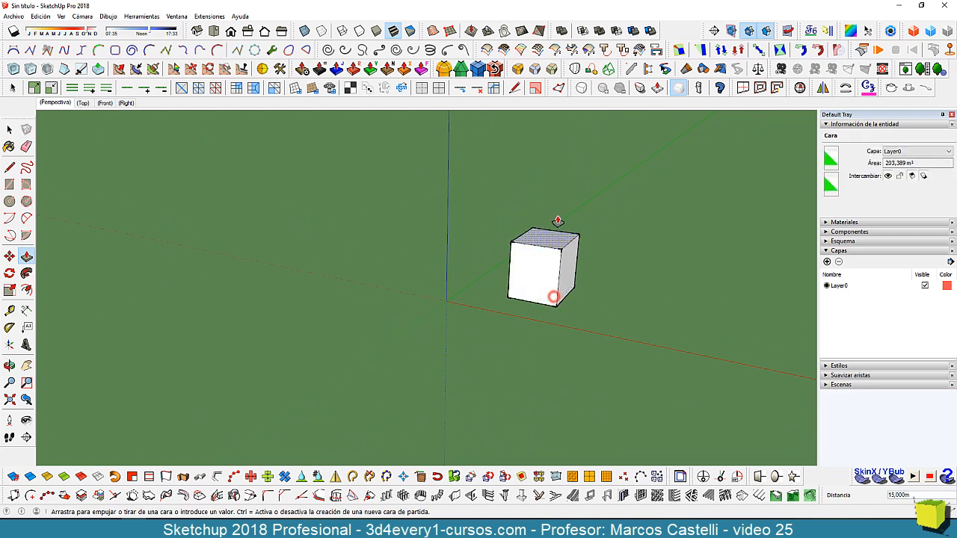
left_click(538, 156)
scroll(485, 327, "down", 2)
scroll(485, 327, "down", 1)
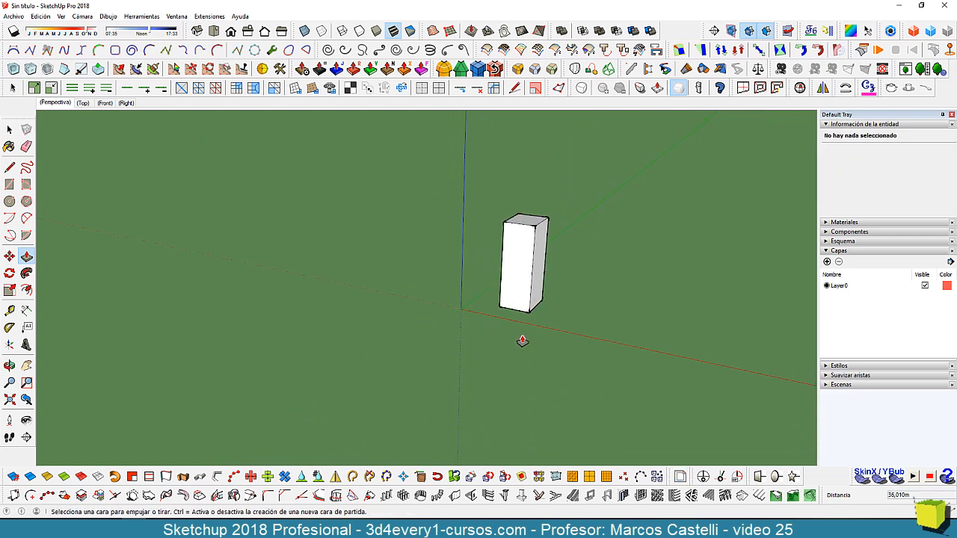
- Select the whole tall box and array it along the negative red axis with three evenly spaced copies (3x)
key("space")
left_click_drag(477, 190, 591, 364)
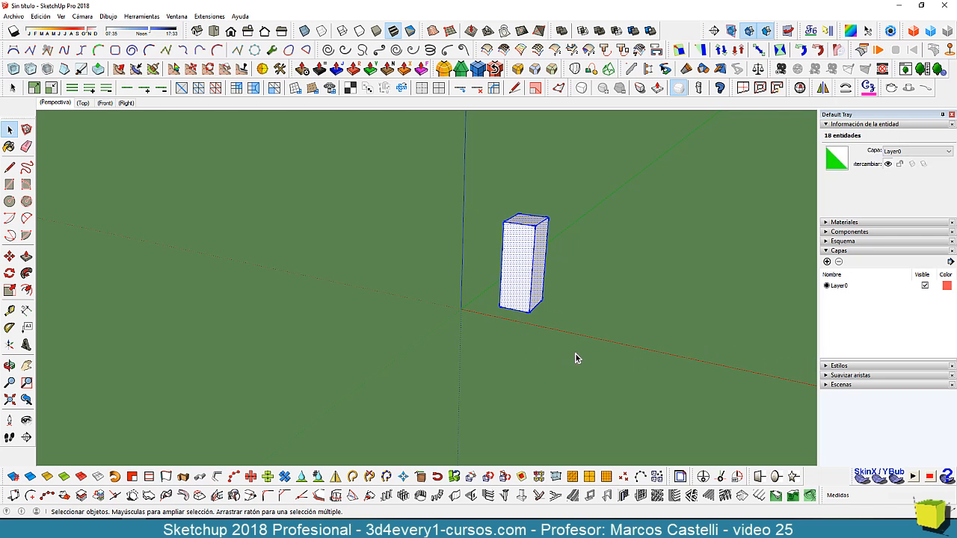
key("m")
left_click(499, 306)
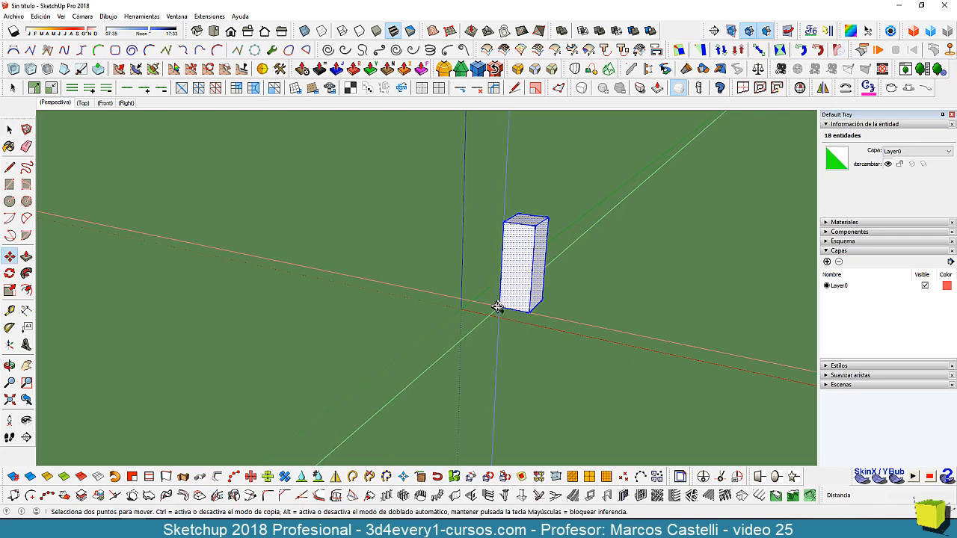
key("ctrl")
left_click(430, 297)
type("3")
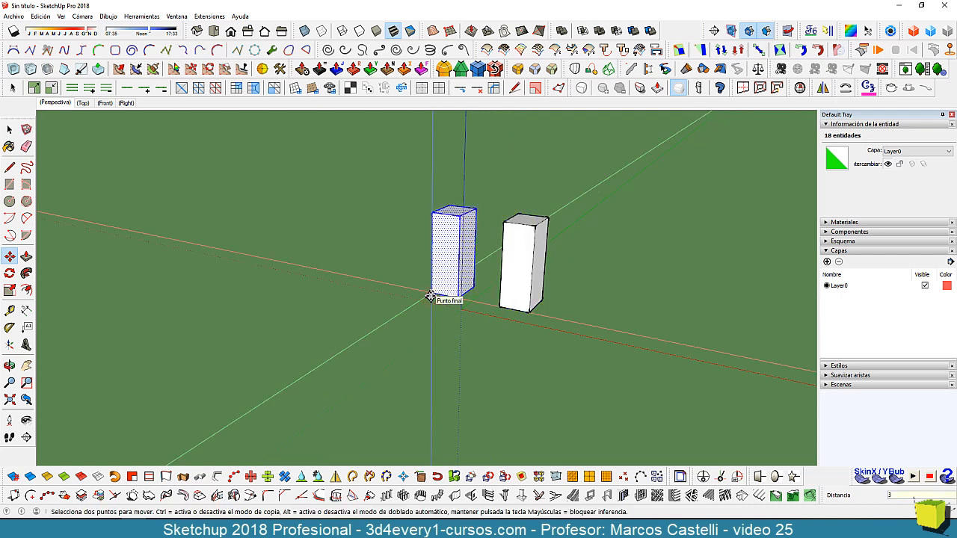
type("x")
key("Return")
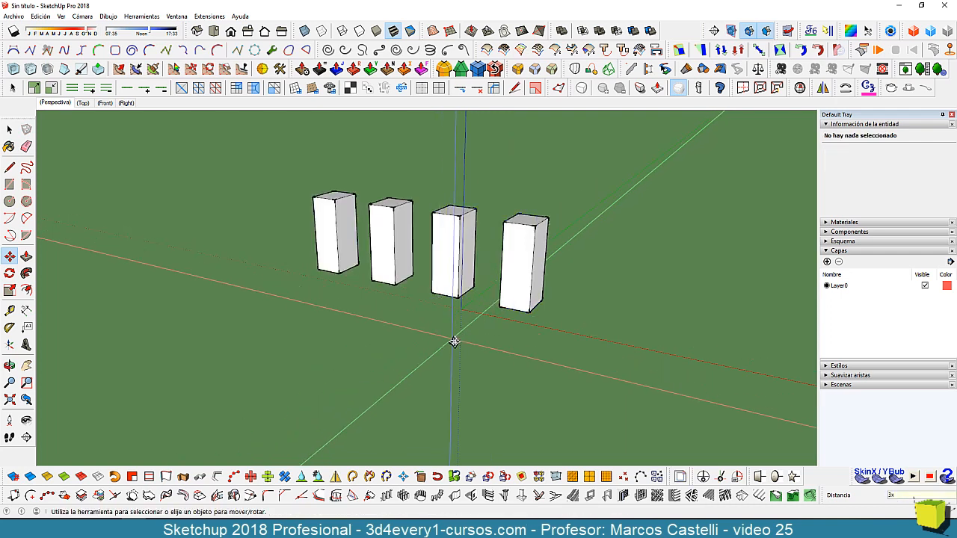
- Select each of the four loose boxes in turn to check that they are independent geometry
key("space")
left_click_drag(490, 186, 598, 367)
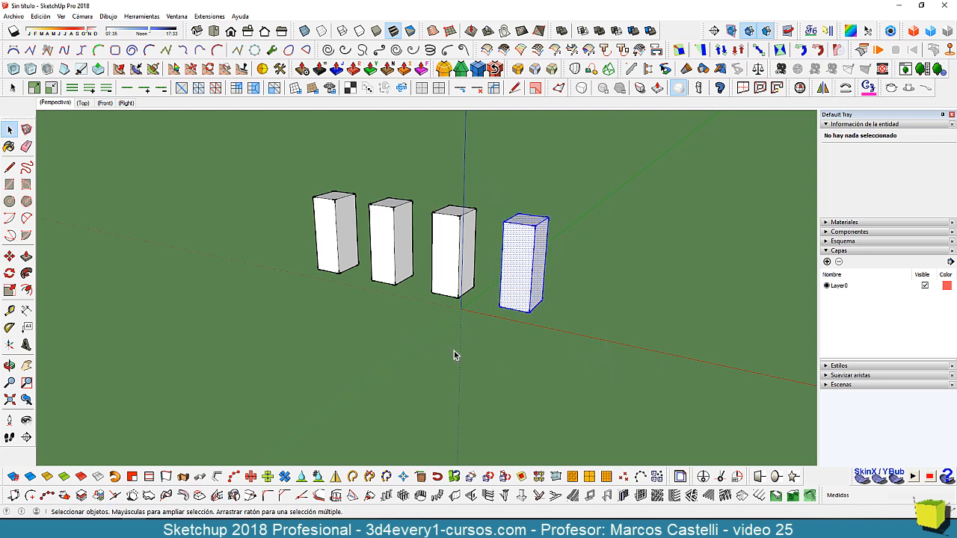
left_click_drag(421, 178, 500, 335)
left_click_drag(364, 177, 419, 336)
left_click_drag(290, 169, 365, 335)
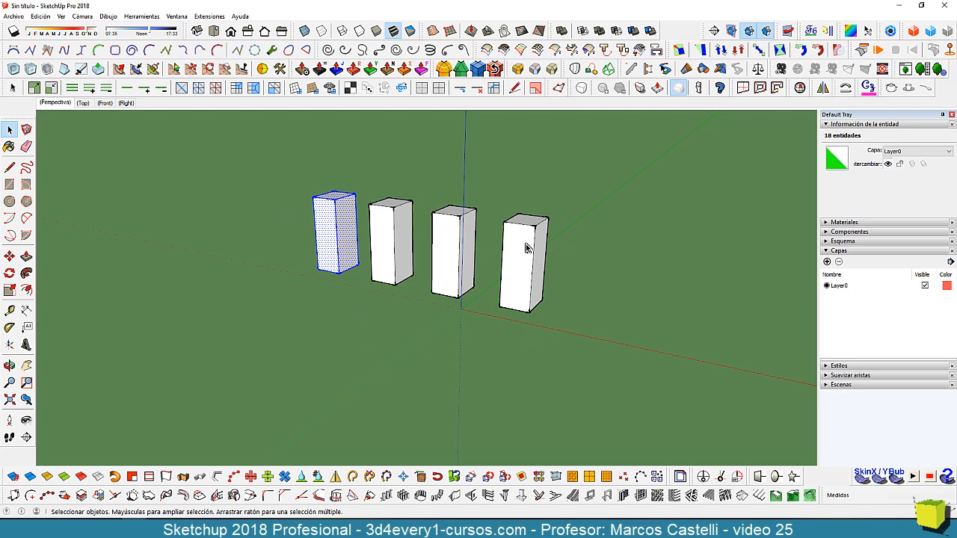
- Turn the original tall box into a component with the default settings, replacing the selection
left_click_drag(516, 241, 493, 329)
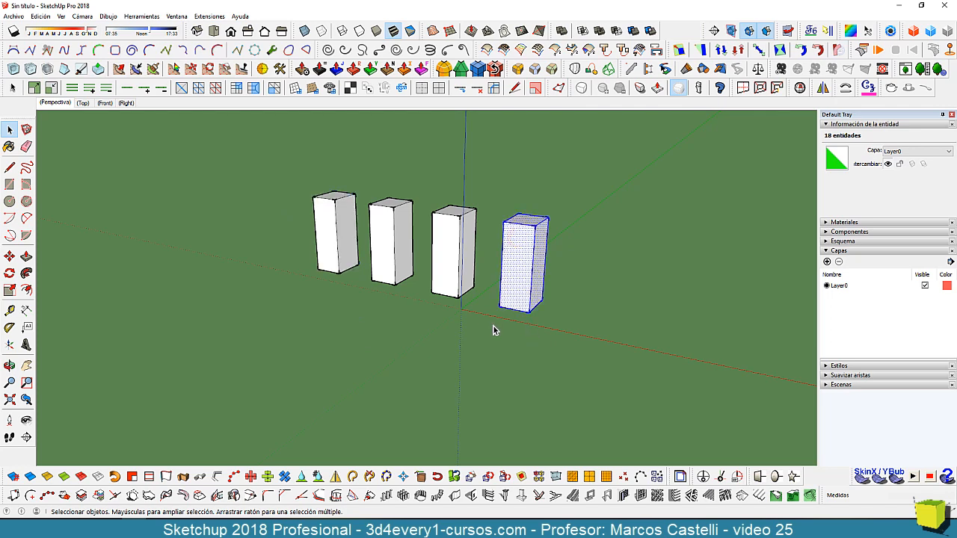
key("g")
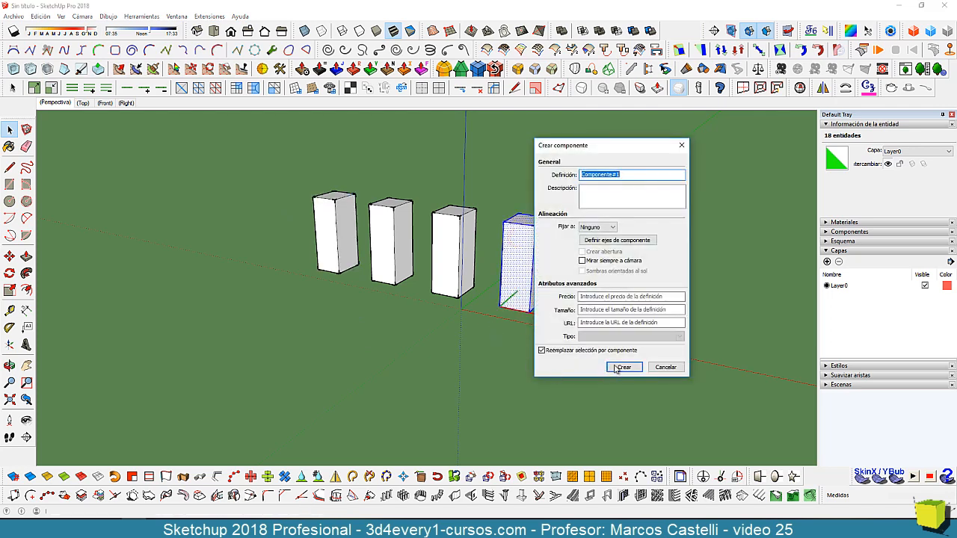
left_click(622, 367)
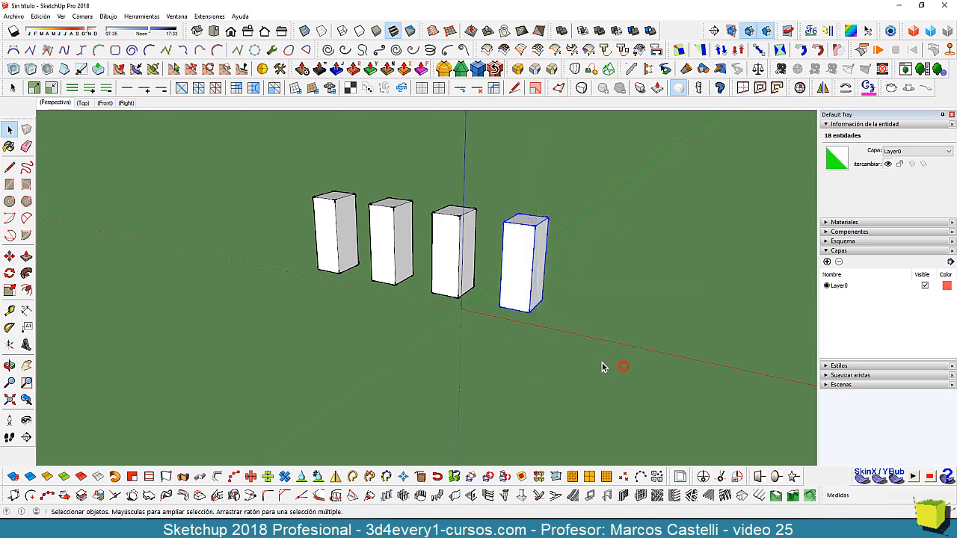
- Copy the component about 27.88 m along the positive red axis and array it into three copies (3x)
key("m")
left_click(500, 307)
key("ctrl")
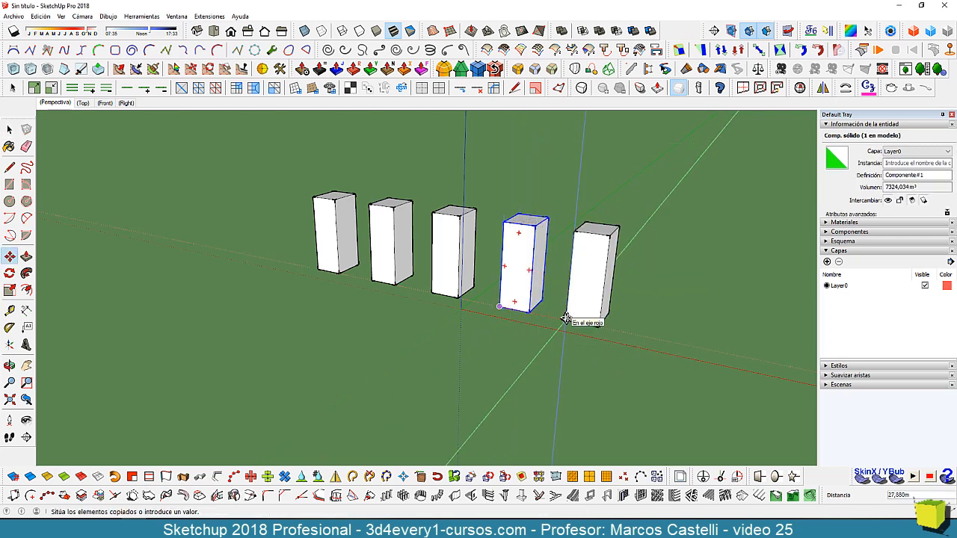
left_click(568, 320)
type("3x")
key("Return")
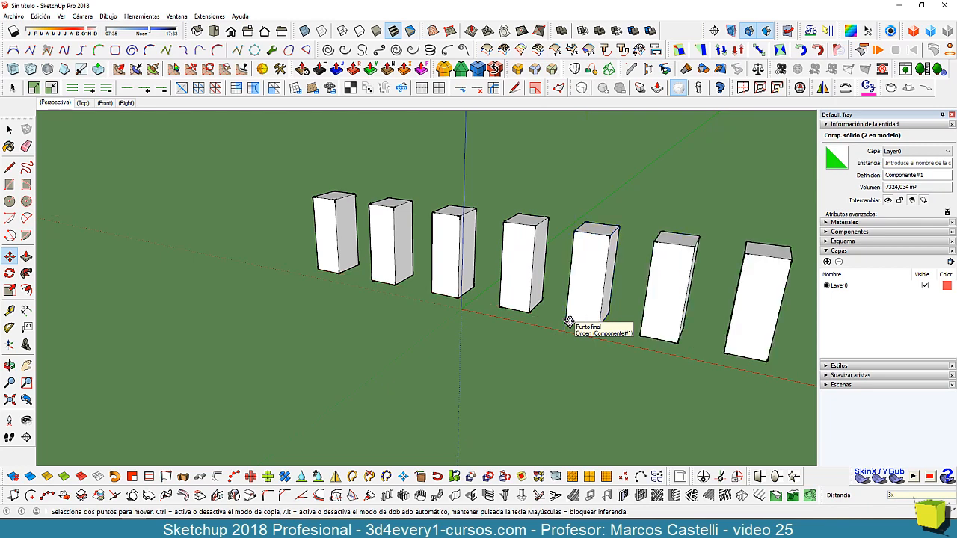
scroll(517, 331, "down", 3)
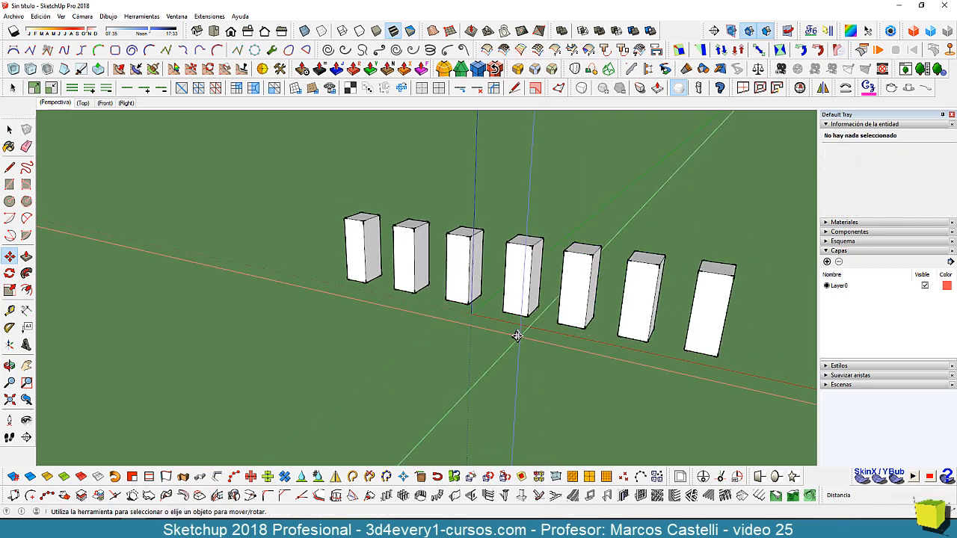
- Select the original component and each of the three loose boxes in turn to compare their entity information
key("space")
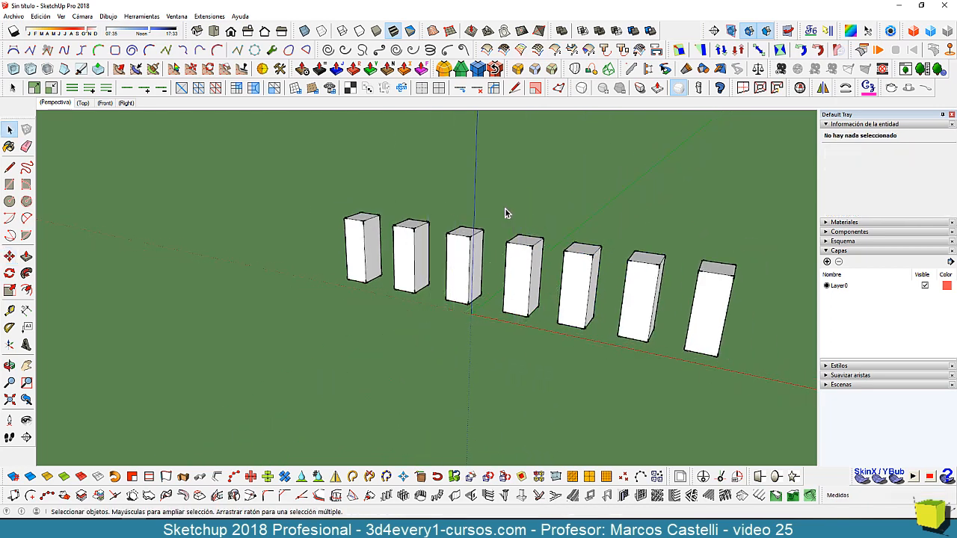
left_click_drag(500, 215, 550, 355)
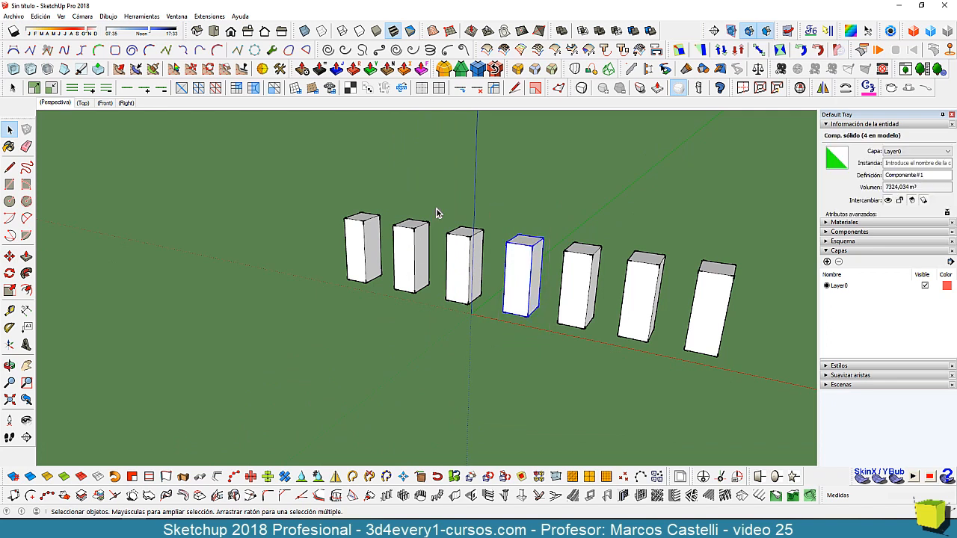
left_click_drag(442, 207, 486, 322)
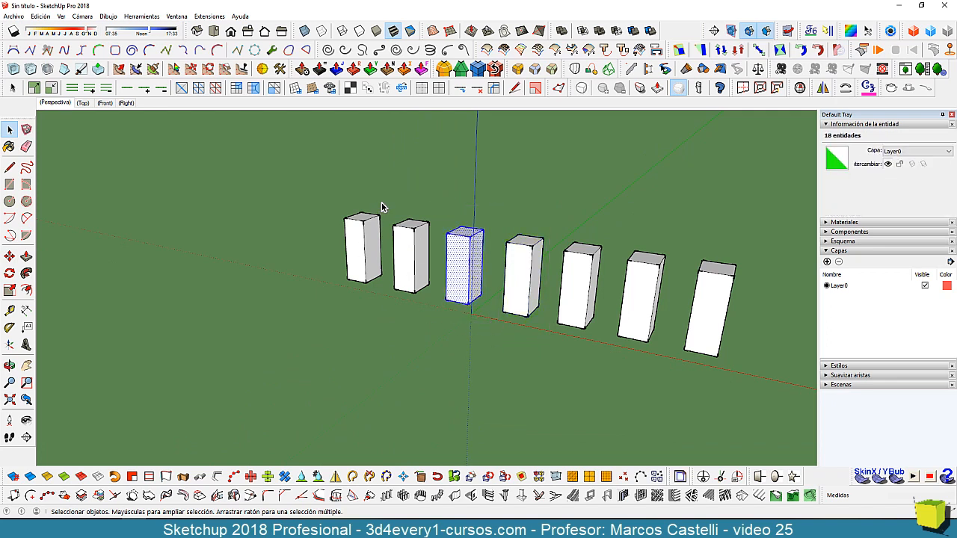
left_click_drag(384, 208, 432, 332)
left_click_drag(334, 187, 386, 313)
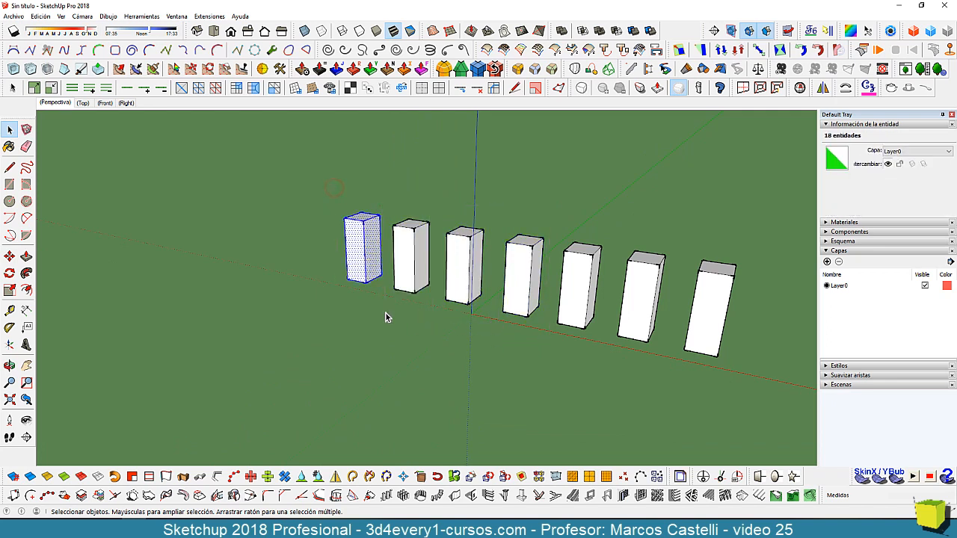
- Select the three component copies together, each copy individually and the original component to compare their entity information
left_click_drag(561, 219, 752, 381)
left_click_drag(550, 210, 770, 389)
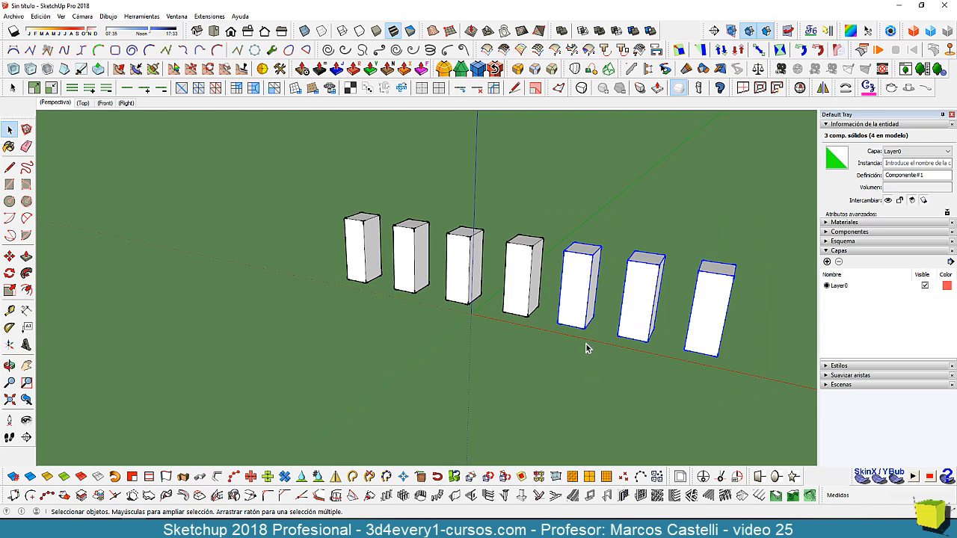
left_click_drag(555, 212, 747, 387)
left_click(577, 265)
left_click(643, 291)
left_click(698, 310)
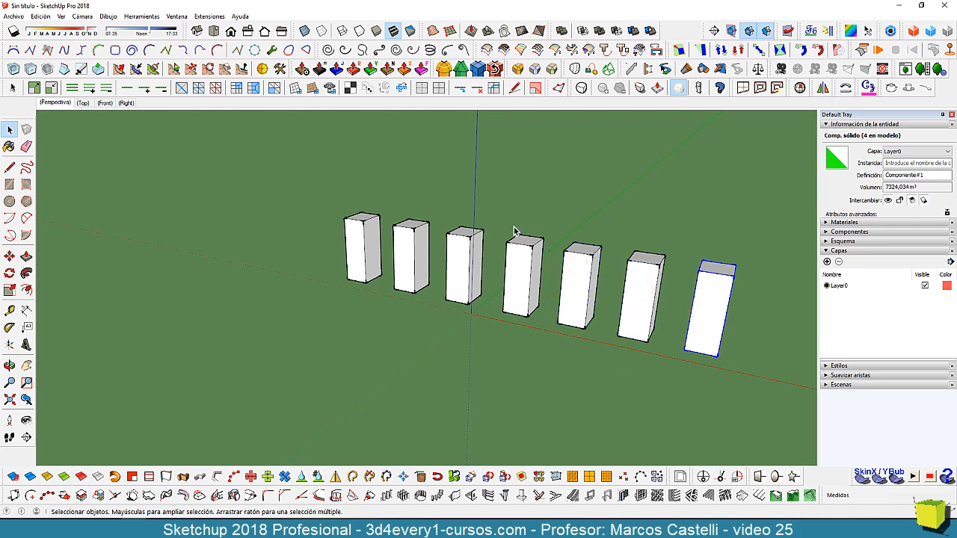
left_click_drag(493, 213, 549, 348)
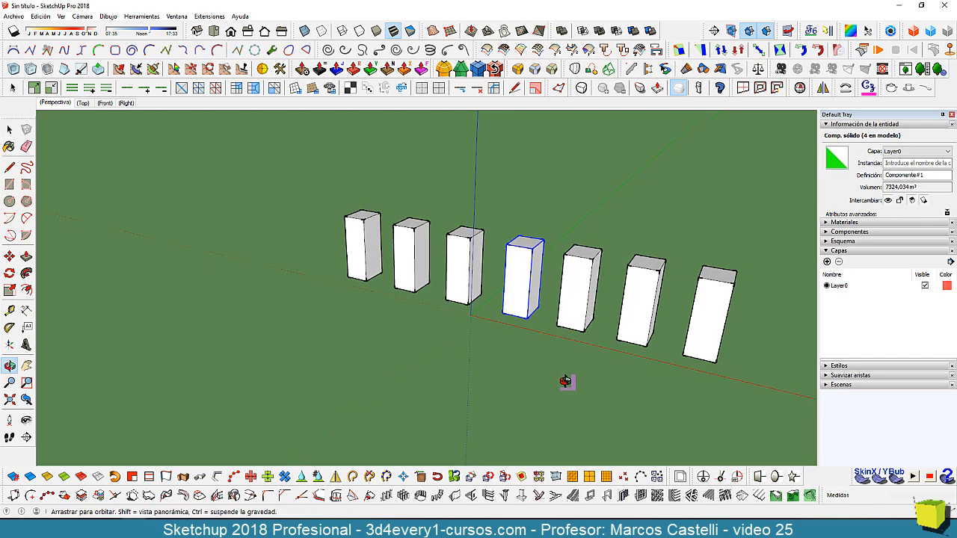
- Inside the original component, draw a line across the side face's upper corner and push the cut-off triangle in about 5.45 m
scroll(513, 266, "up", 2)
scroll(480, 275, "down", 1)
scroll(480, 275, "down", 1)
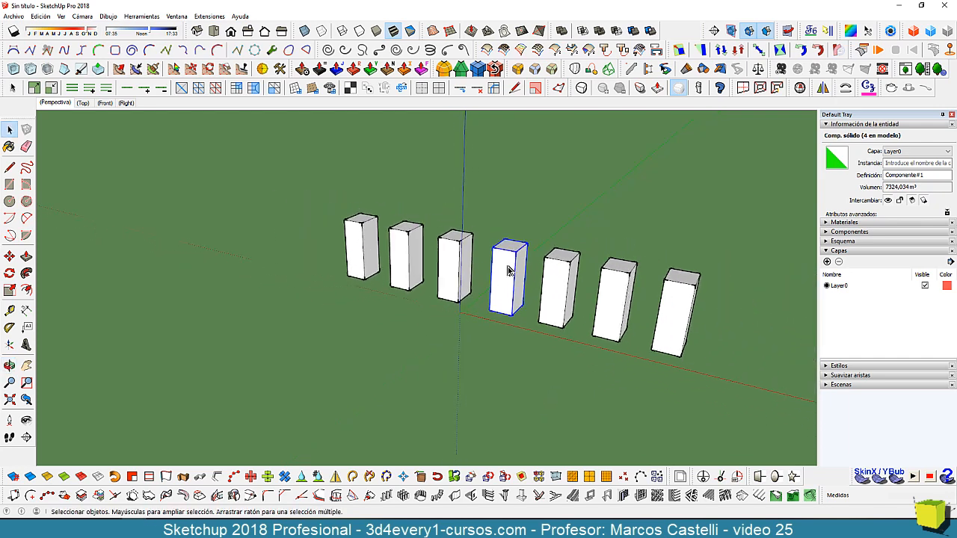
double_click(508, 265)
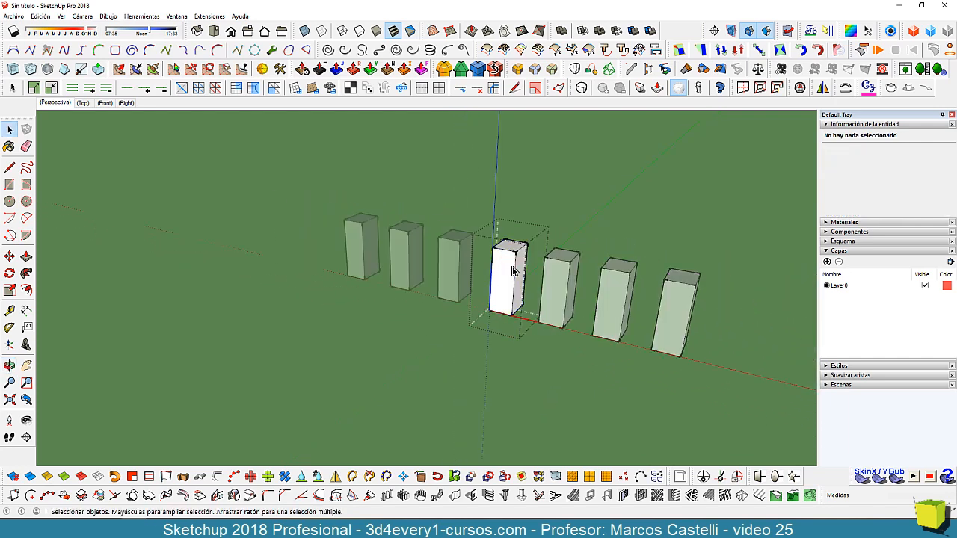
scroll(524, 262, "up", 1)
key("l")
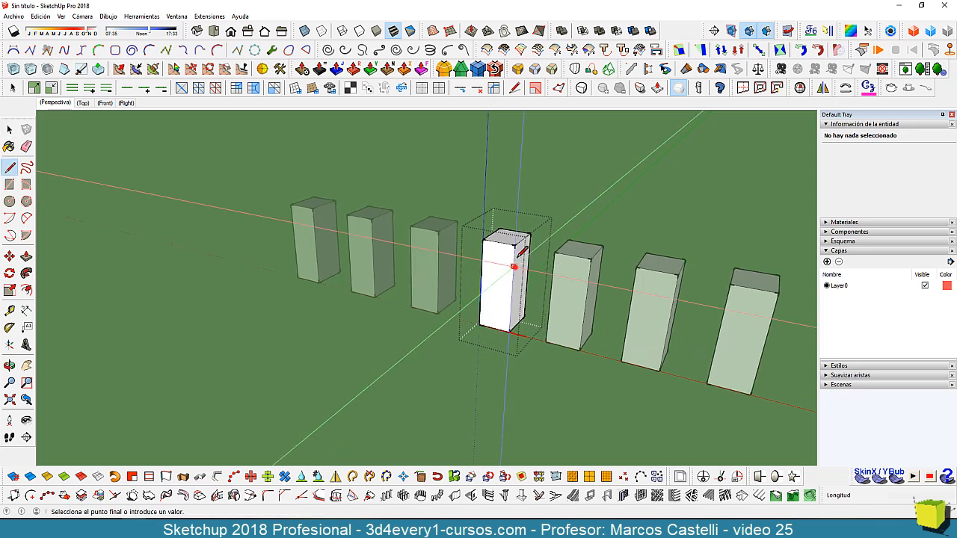
scroll(521, 243, "up", 1)
key("p")
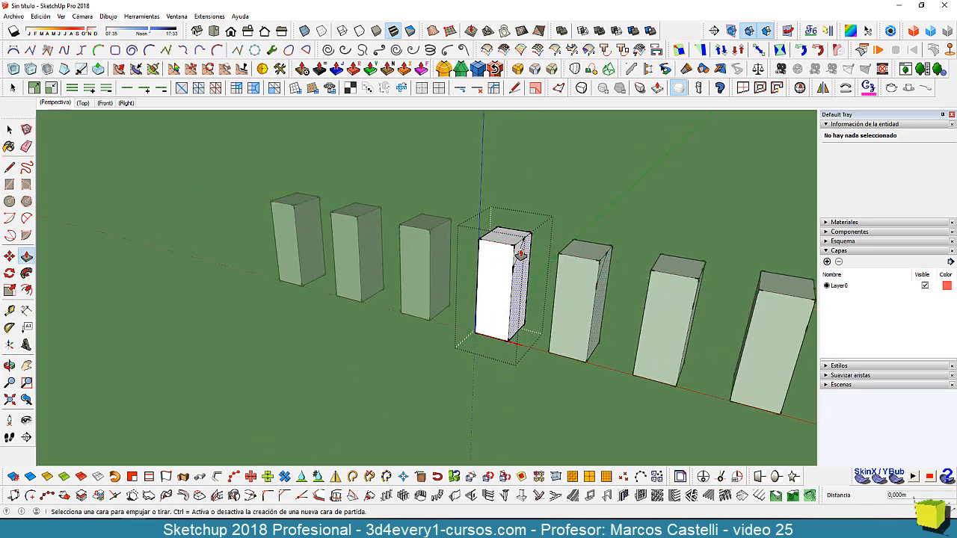
left_click(516, 248)
left_click(501, 246)
scroll(486, 291, "down", 1)
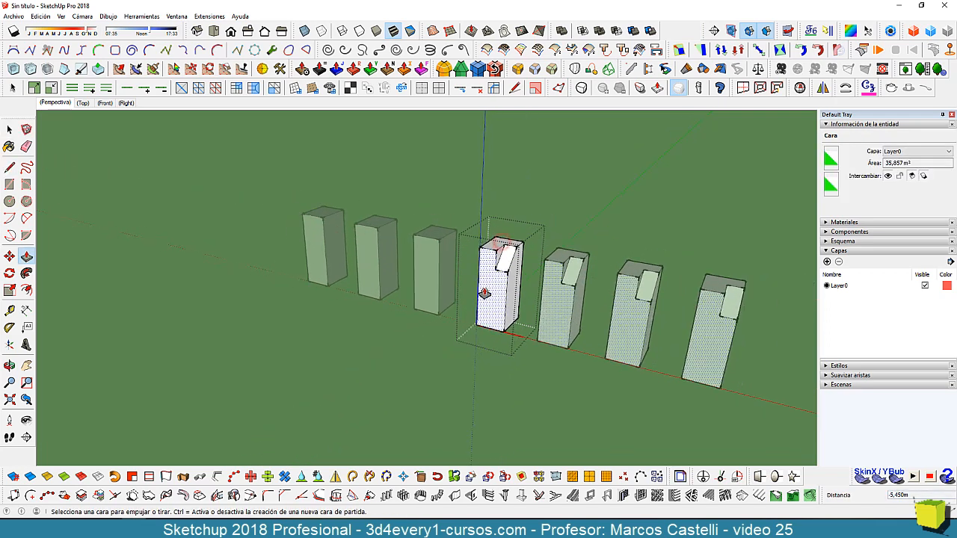
key("space")
left_click(483, 371)
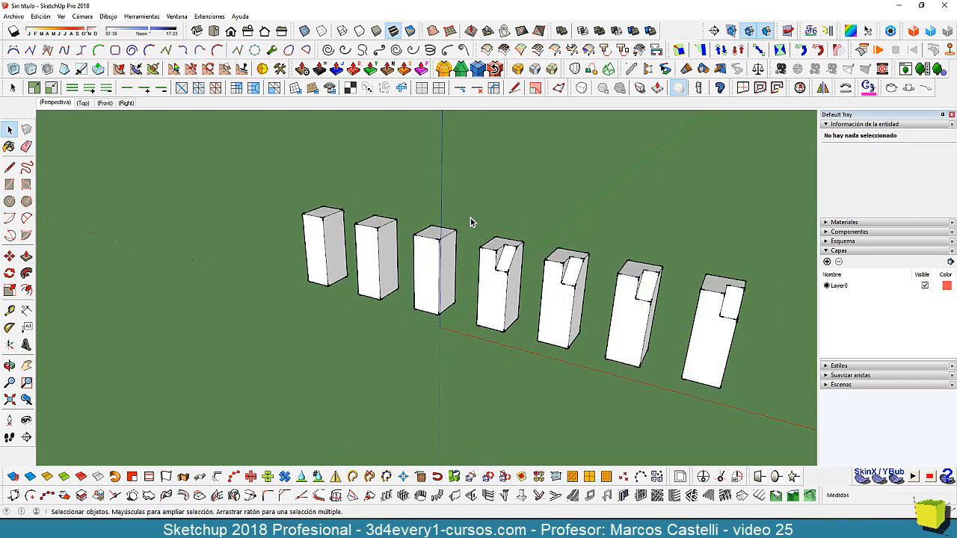
- Select the notched original component alone, then all four components together, to check how the edit carried over
left_click_drag(480, 346, 532, 360)
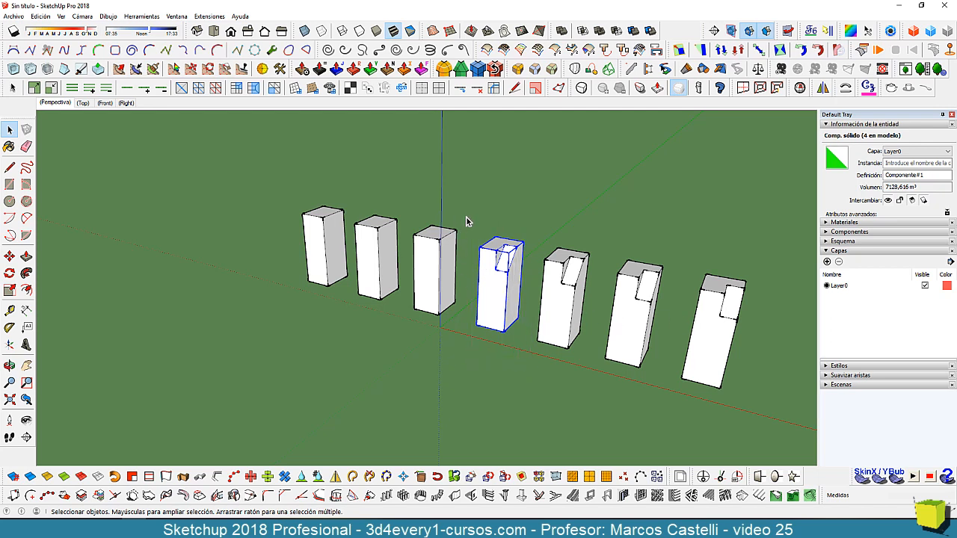
left_click_drag(465, 209, 771, 416)
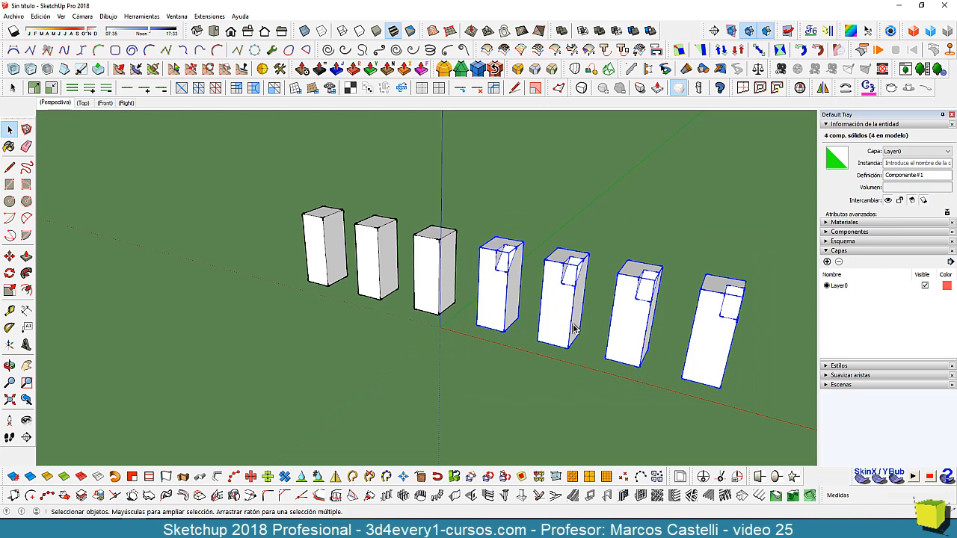
middle_click_drag(642, 392, 642, 339)
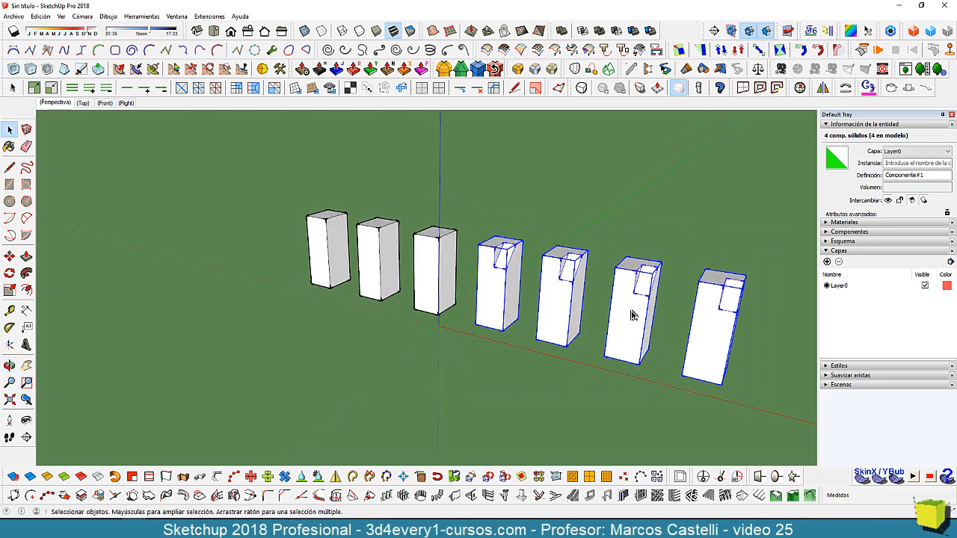
- Edit the second component copy, draw a circle on the lower half of its front face and push it inward to form a hole
double_click(634, 314)
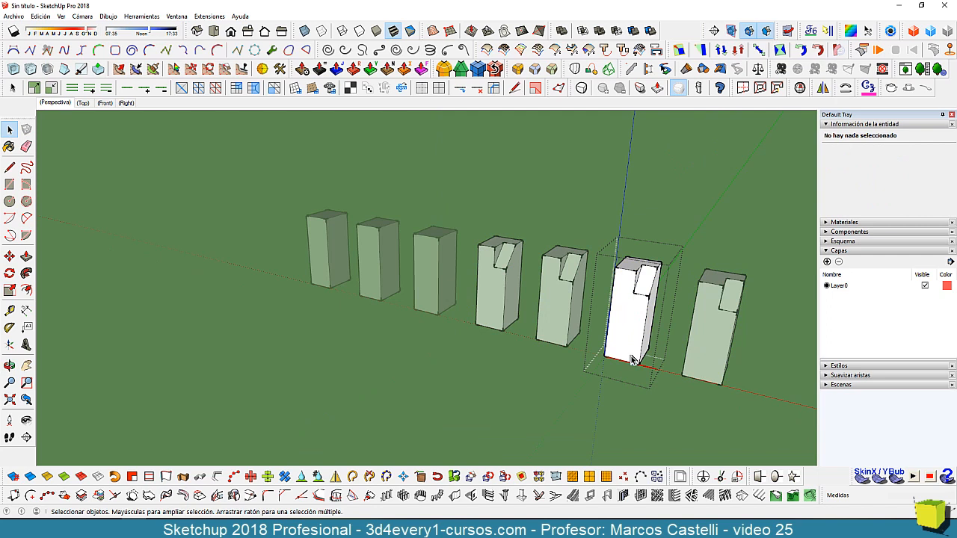
key("c")
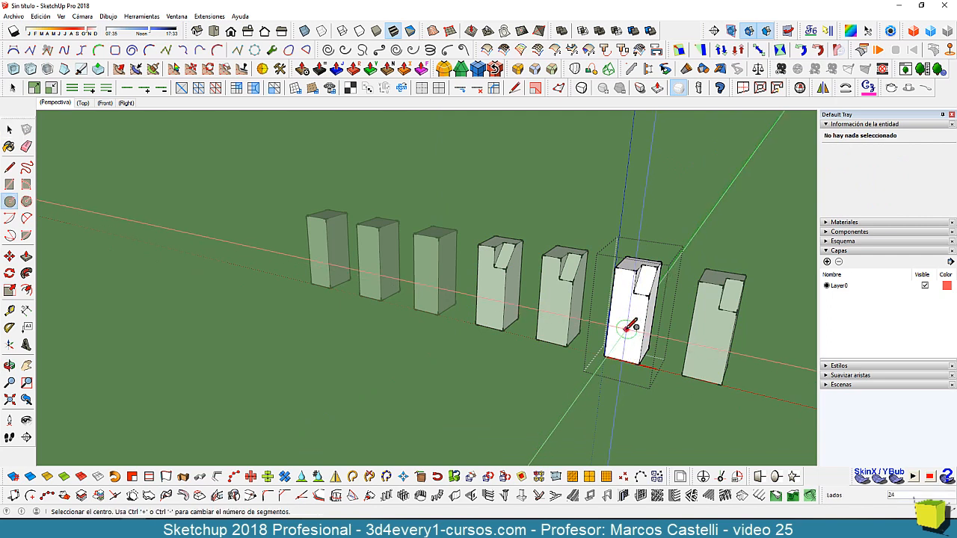
key("p")
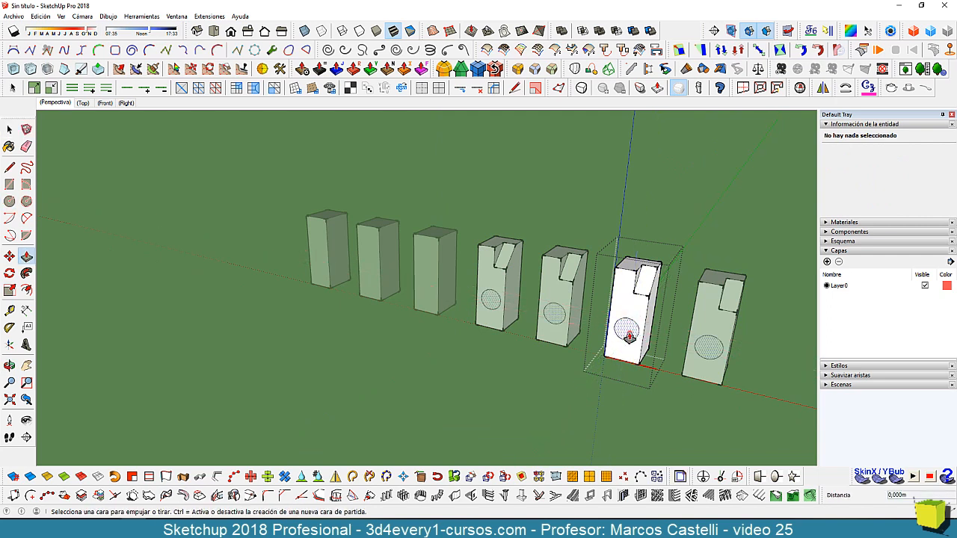
left_click(629, 335)
left_click(634, 330)
key("space")
left_click(604, 389)
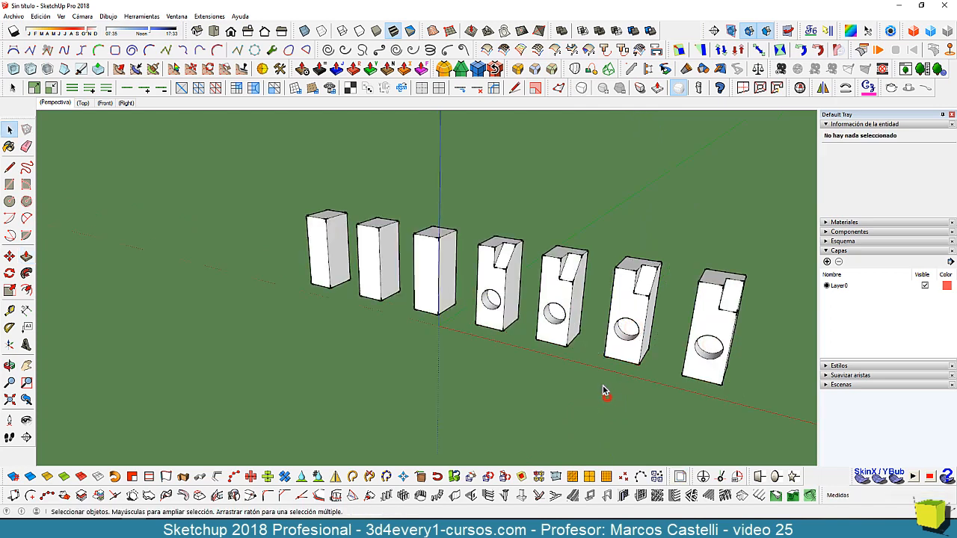
- Scale the original component upward along the blue axis by a factor of about 1.83
scroll(516, 309, "down", 4)
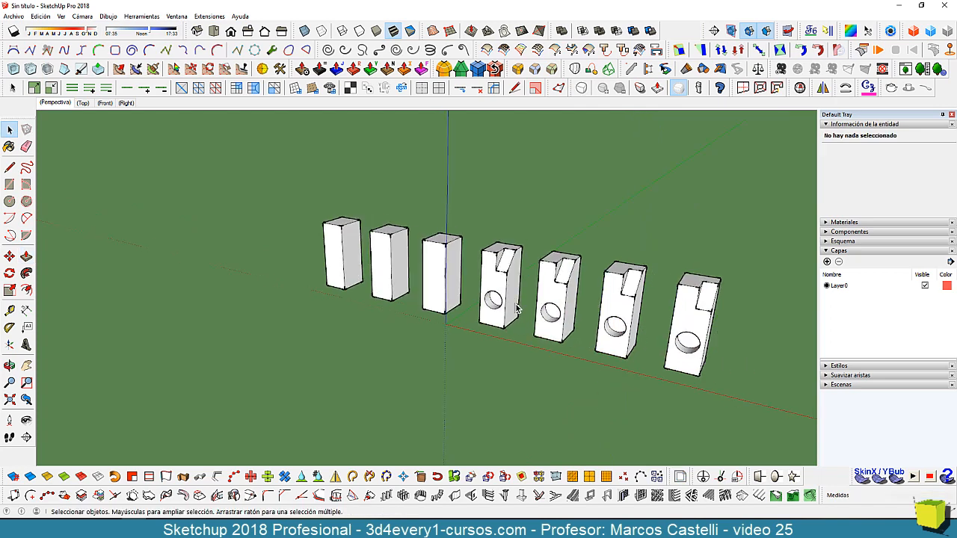
middle_click_drag(508, 359, 471, 310)
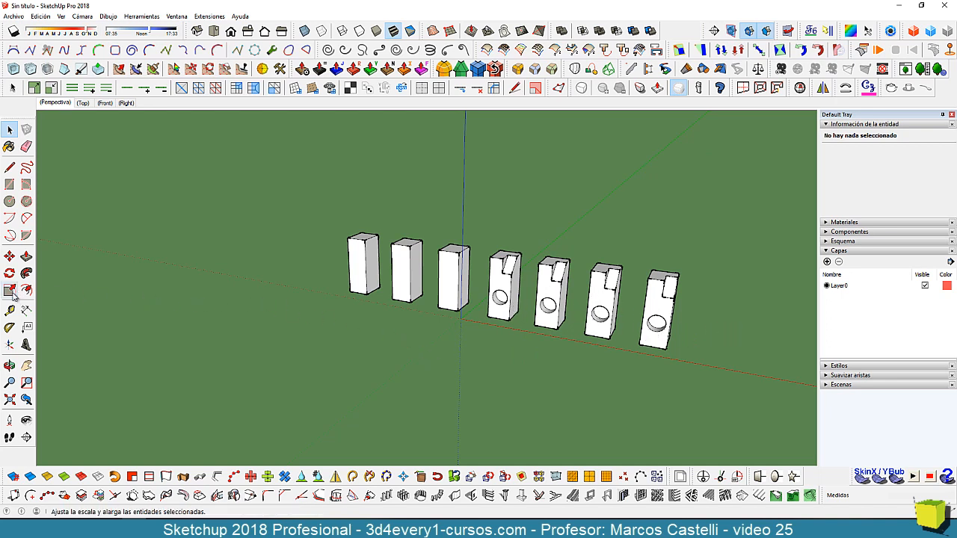
left_click(513, 285)
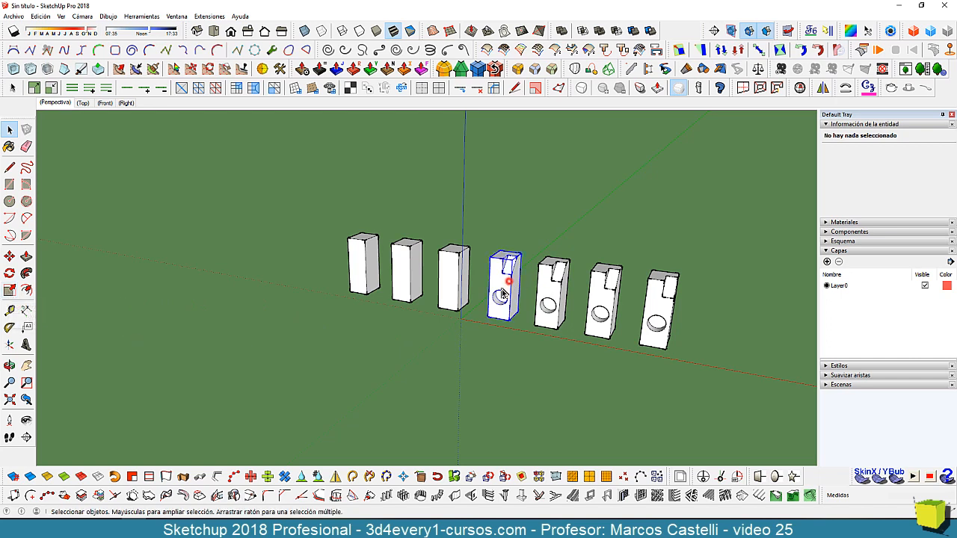
left_click(16, 291)
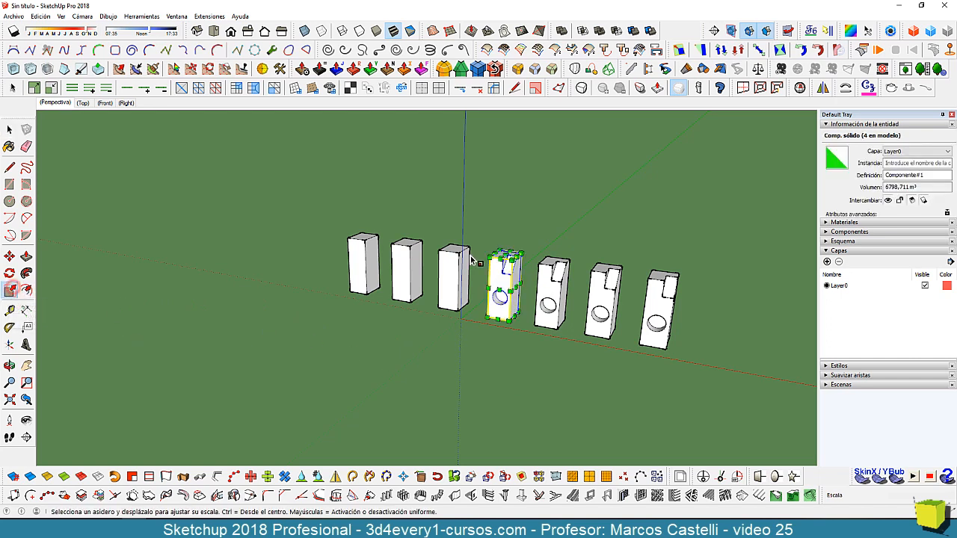
left_click_drag(507, 256, 513, 204)
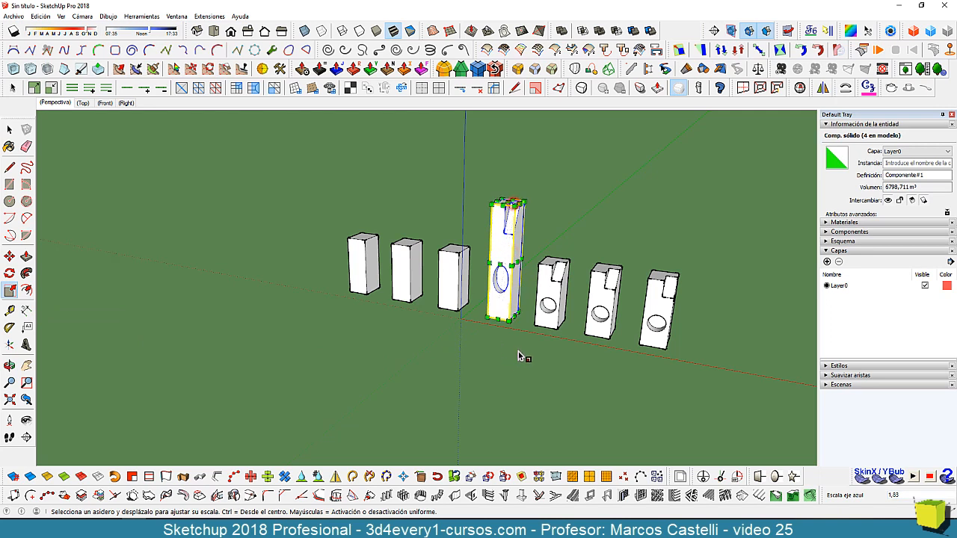
key("space")
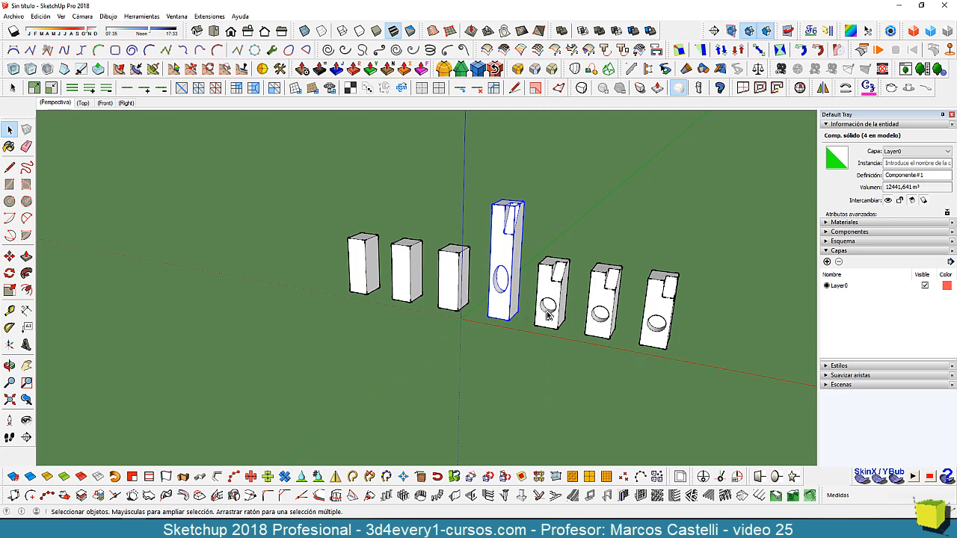
- Inside the first component copy, draw a circle of about 2.14 m radius on the front face below the existing hole
scroll(548, 314, "up", 3)
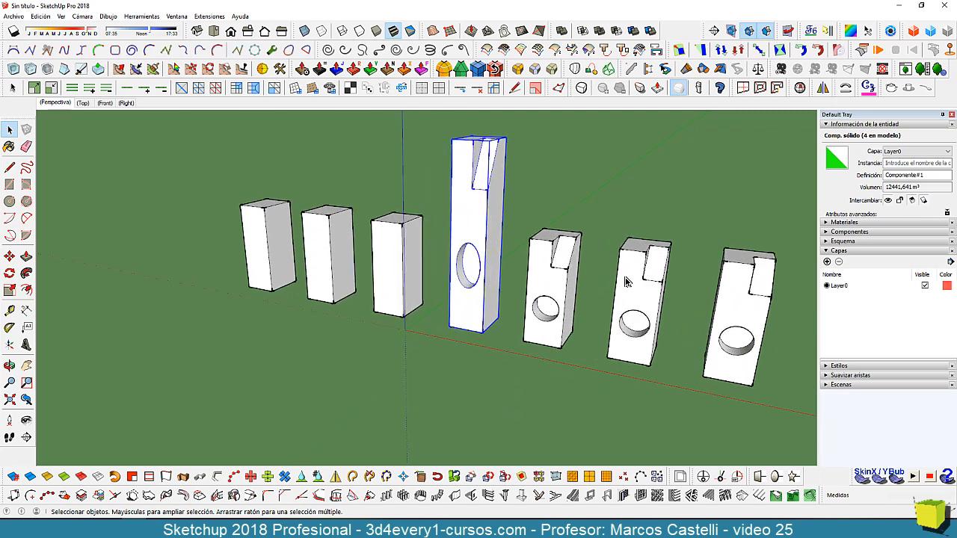
double_click(548, 281)
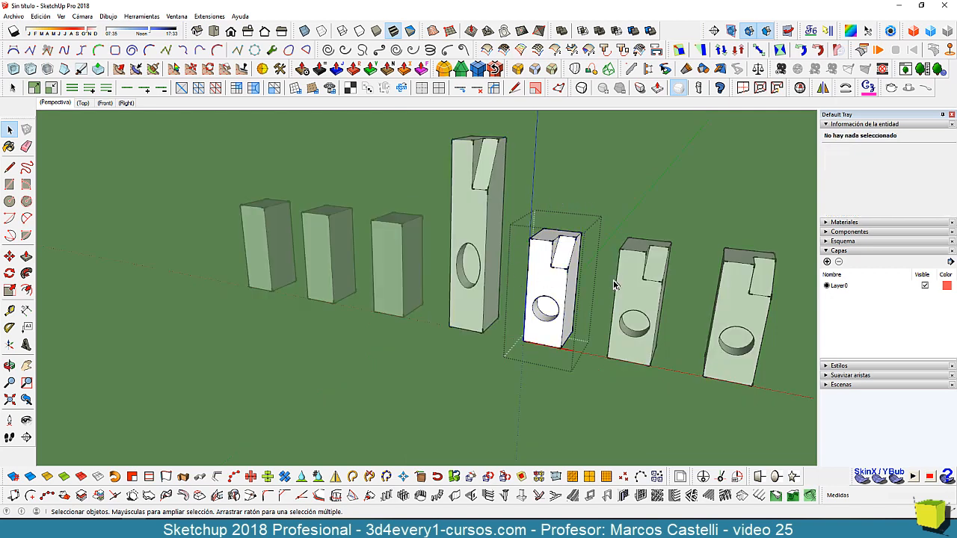
scroll(541, 344, "up", 1)
key("c")
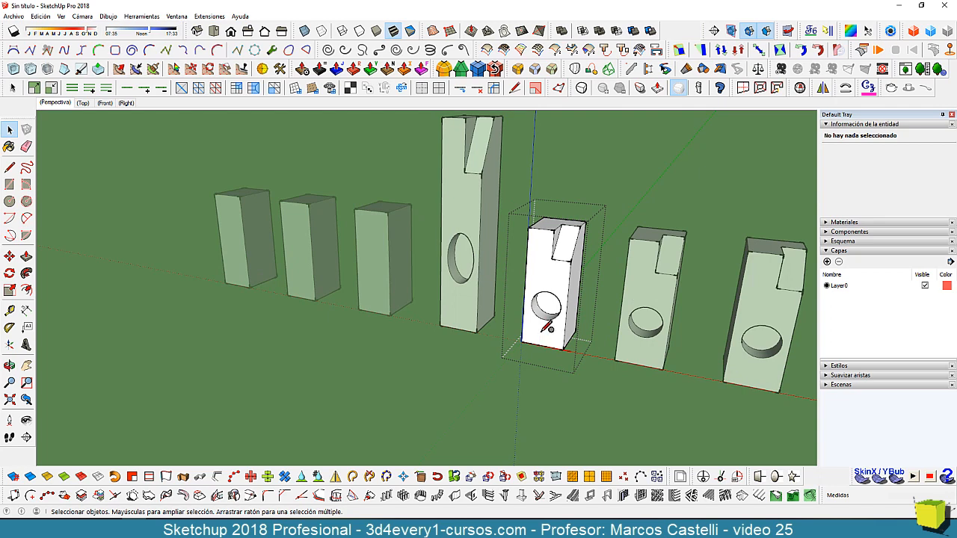
left_click(542, 334)
left_click(552, 329)
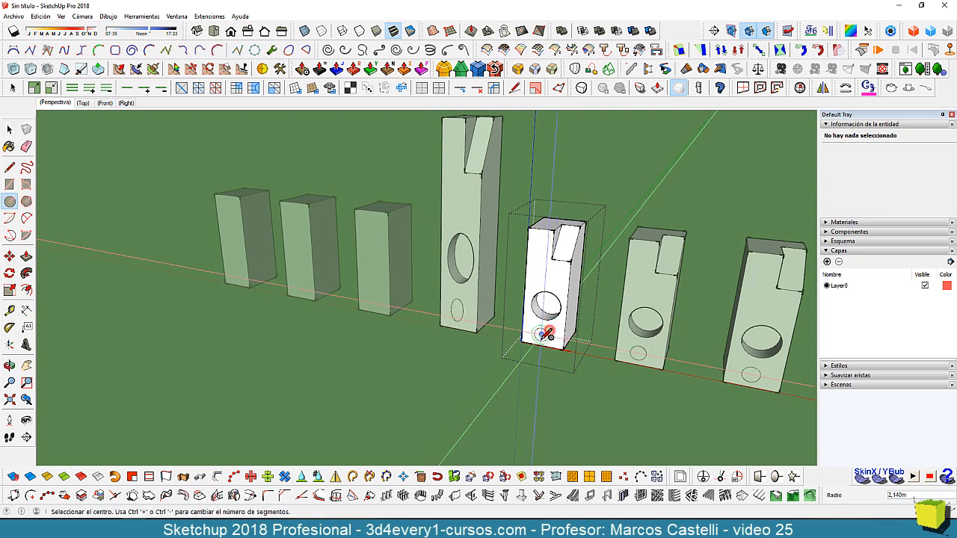
- Push the small circle about 1.55 m into the component and close the component
scroll(539, 340, "up", 2)
key("p")
left_click(539, 336)
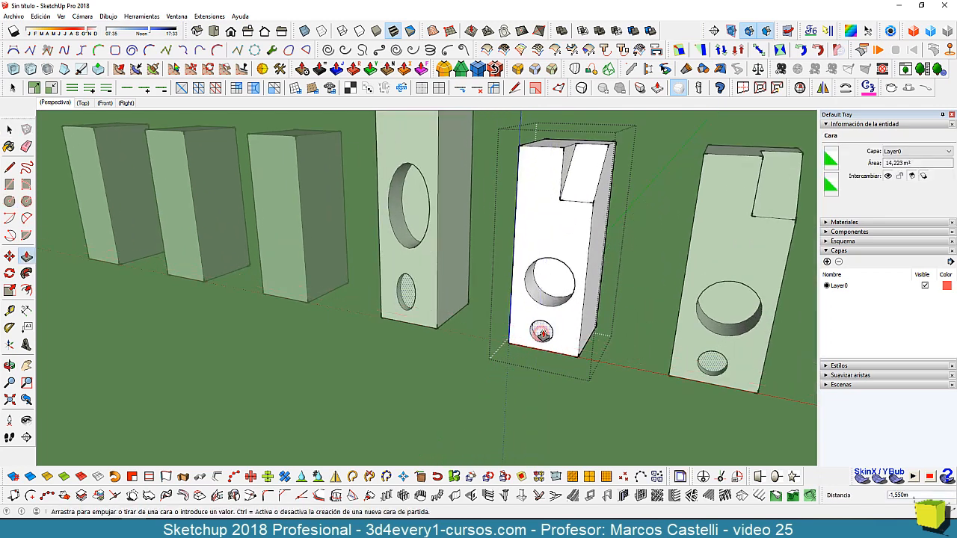
left_click(542, 334)
key("space")
left_click(530, 396)
scroll(530, 396, "down", 3)
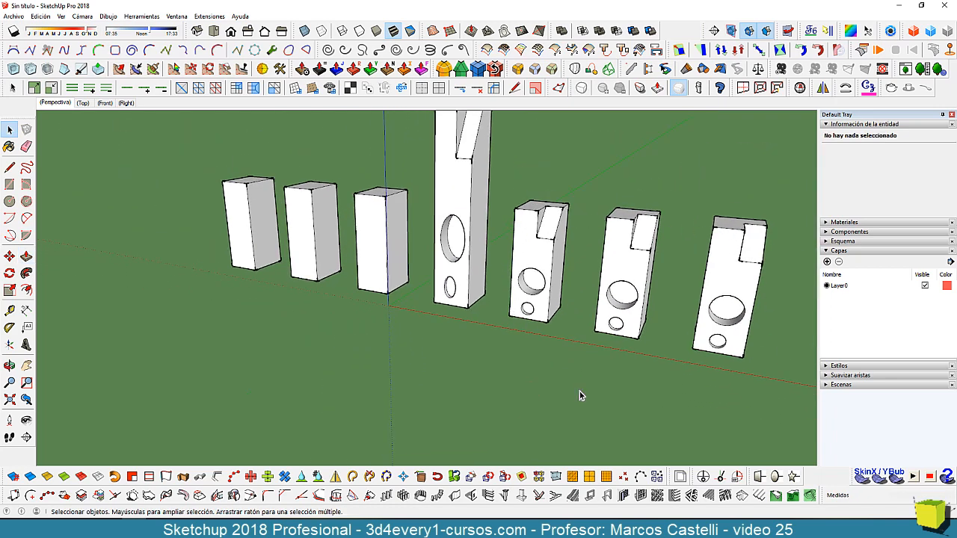
double_click(543, 256)
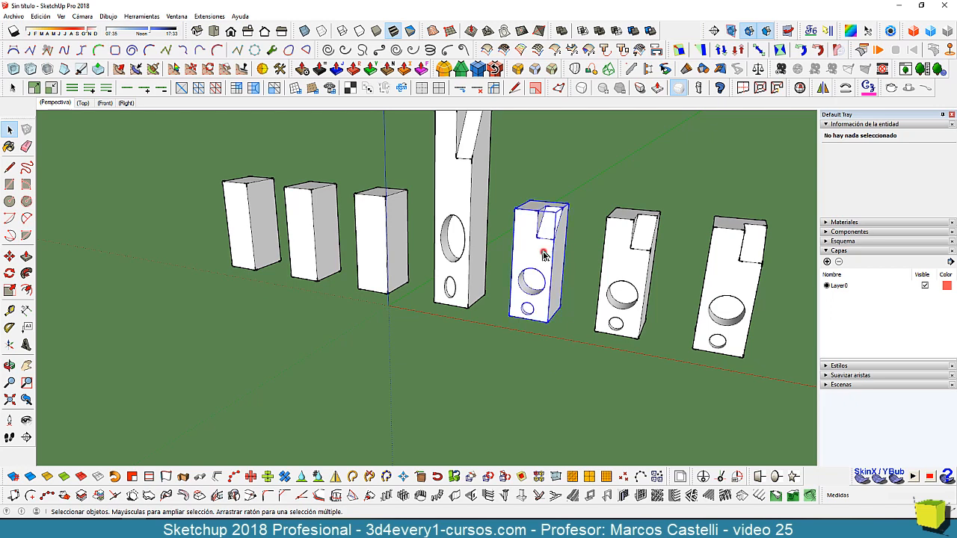
left_click(521, 353)
scroll(512, 336, "down", 5)
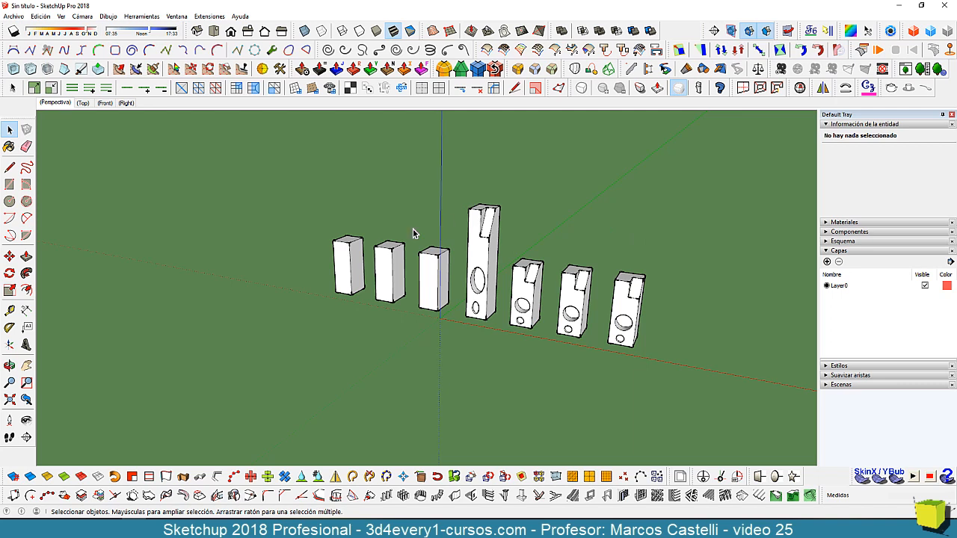
- Scale the first component copy horizontally to make it wider
left_click(528, 290)
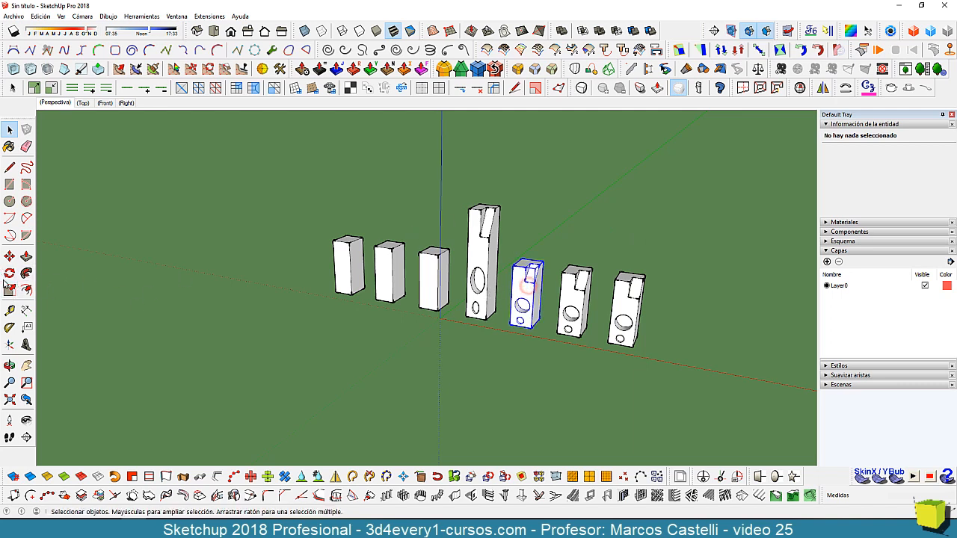
left_click(18, 292)
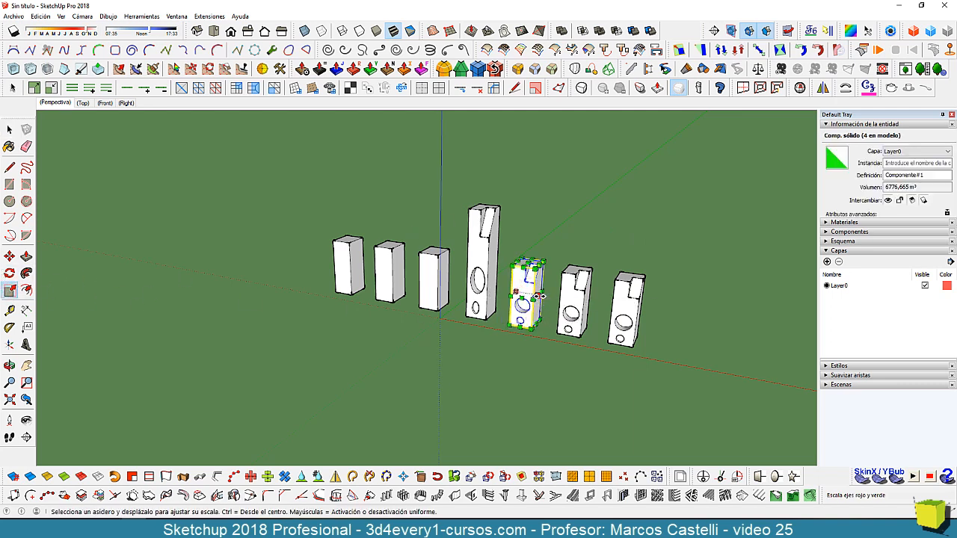
left_click(536, 297)
left_click(544, 298)
key("space")
- Rotate the second component copy 15 degrees about its lower front corner so it leans sideways
left_click(570, 321)
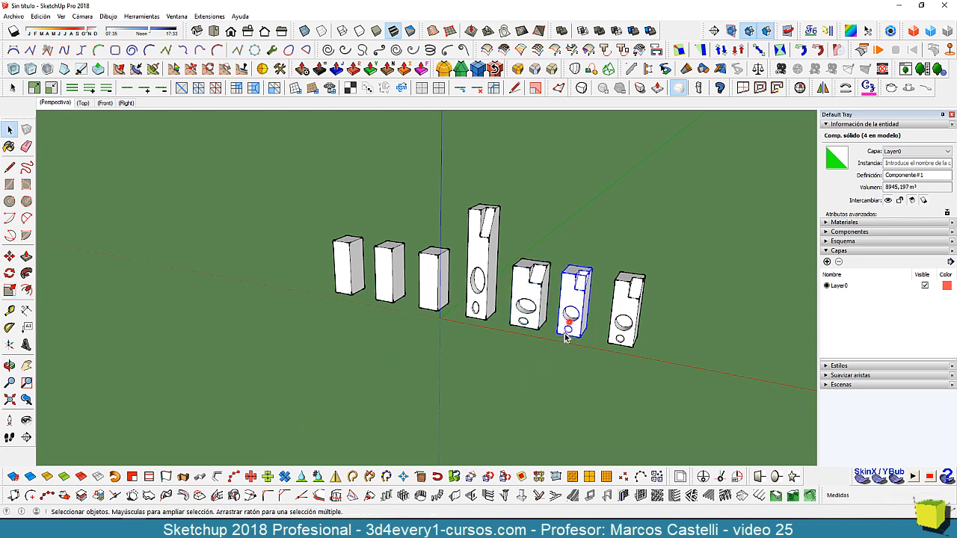
left_click(9, 273)
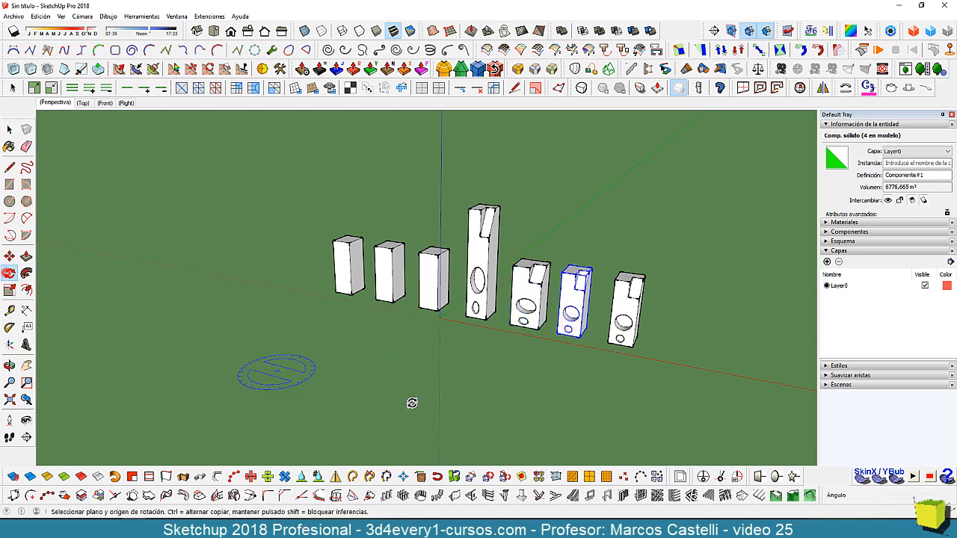
left_click(558, 334)
left_click(576, 333)
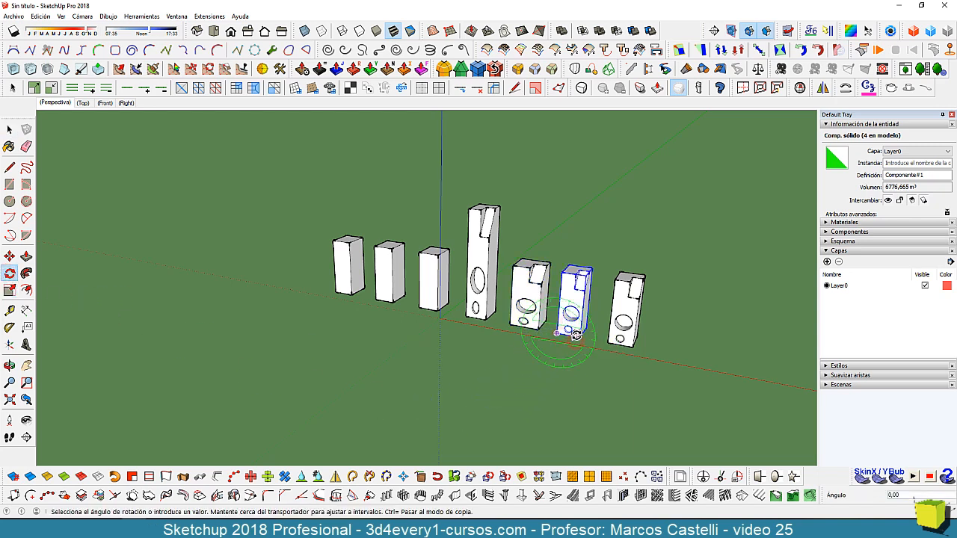
left_click(594, 334)
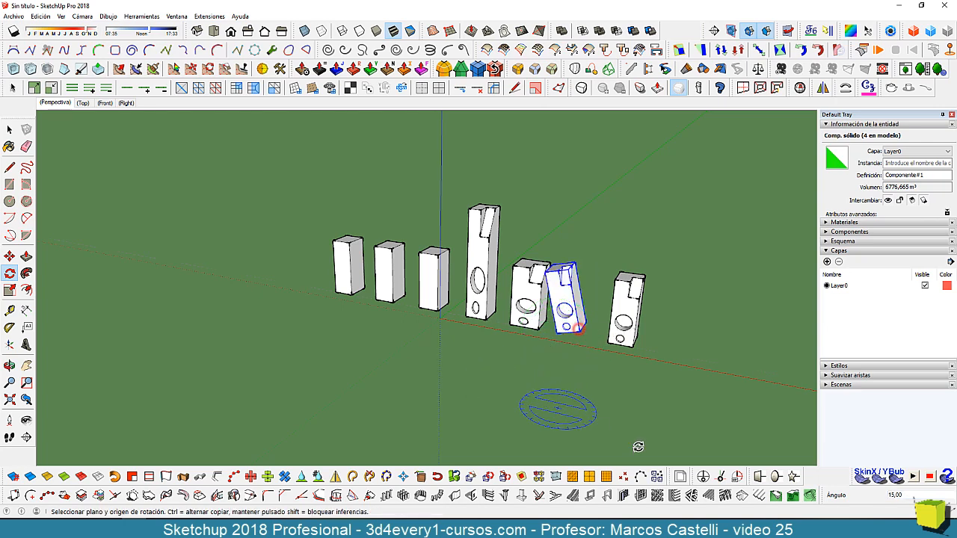
middle_click_drag(716, 442, 636, 436)
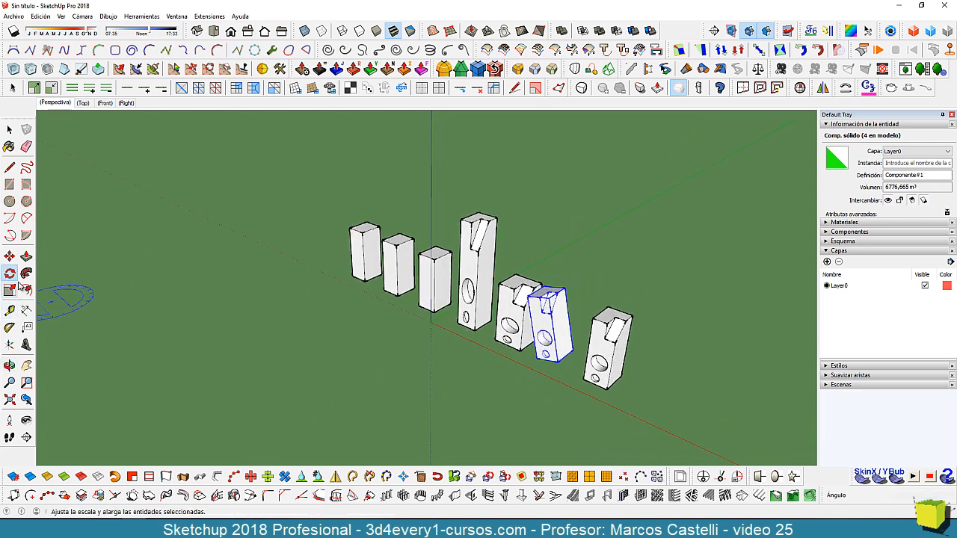
left_click(595, 318)
left_click(688, 336)
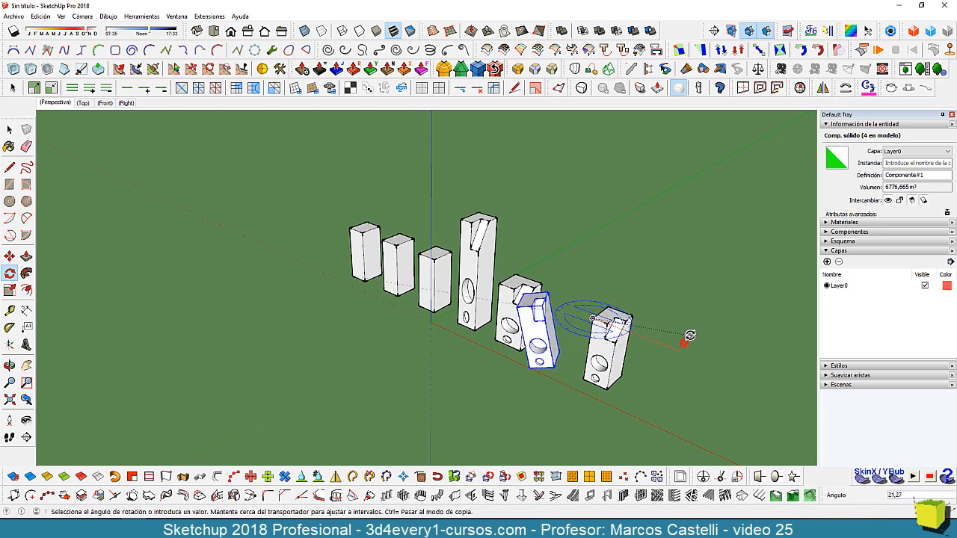
key("Escape")
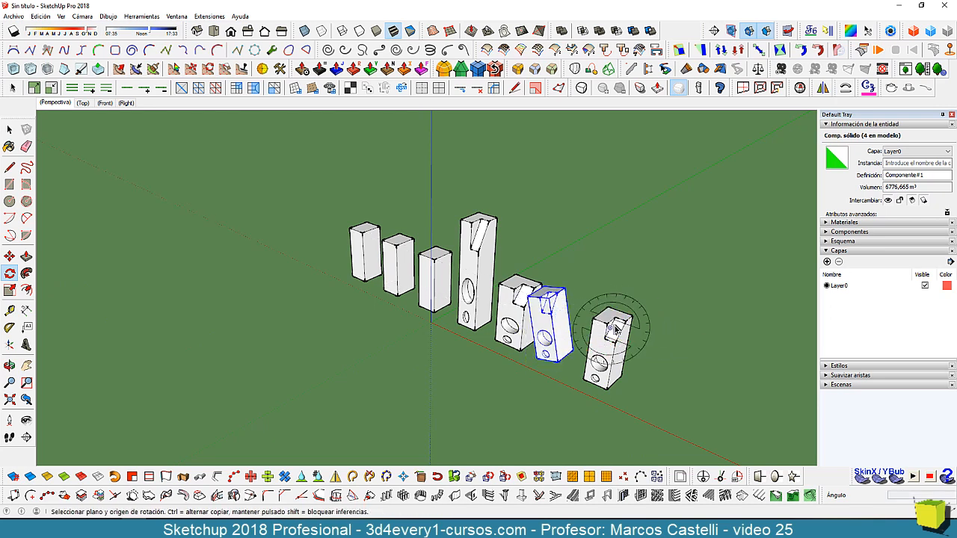
- Rotate the last component copy about 22 degrees horizontally around a top corner and clear the selection
key("space")
left_click(609, 330)
left_click(9, 273)
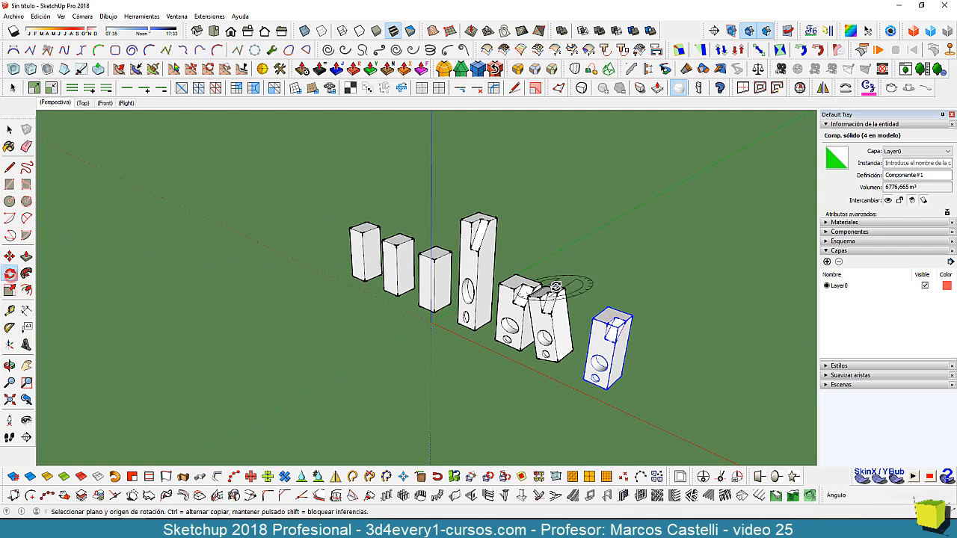
left_click(594, 318)
left_click(674, 337)
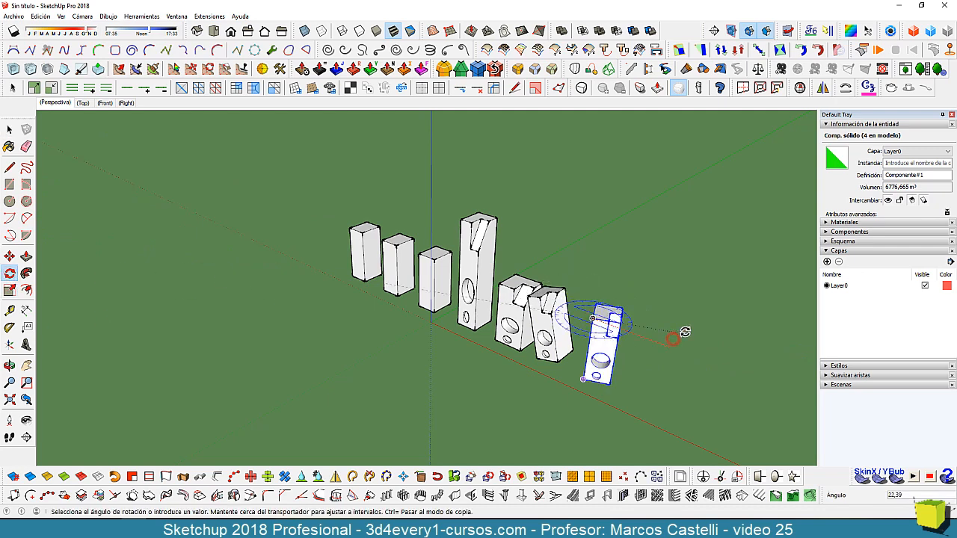
left_click(684, 331)
scroll(606, 361, "down", 1)
key("space")
left_click(559, 397)
- Scale the last component copy by about 1.31 along the blue axis and about 1.42 along the red axis
middle_click_drag(510, 400, 610, 351)
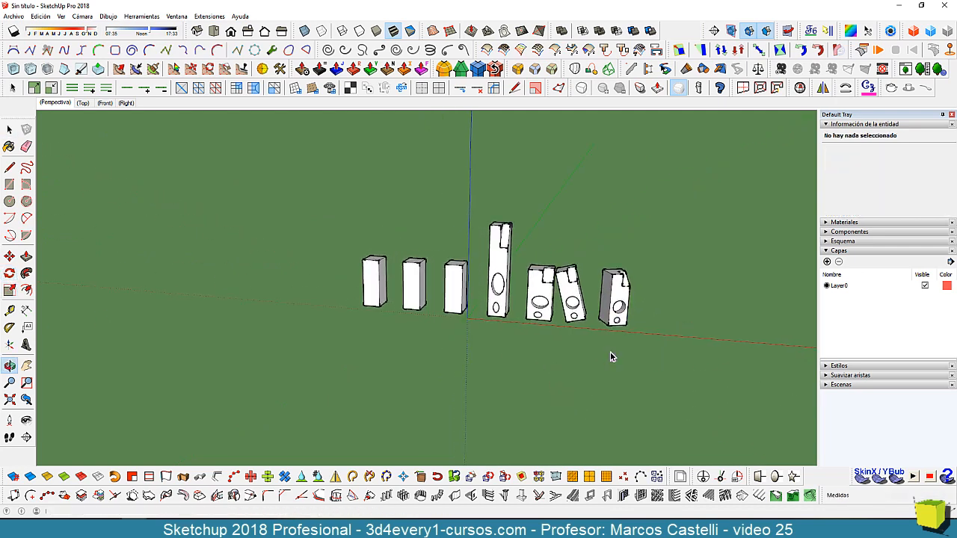
left_click(611, 301)
left_click(9, 290)
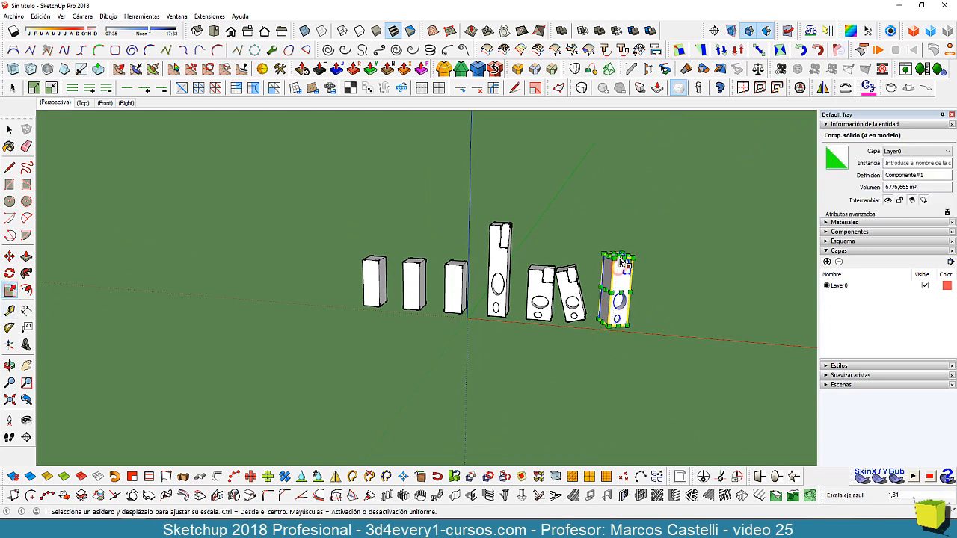
left_click_drag(603, 297, 600, 294)
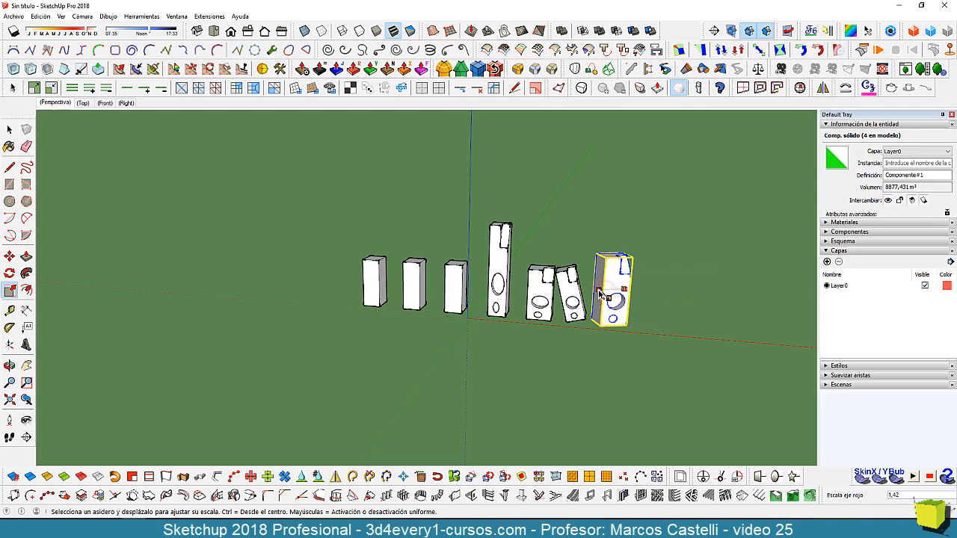
key("space")
left_click(578, 386)
- Move the tilted component copy along the red axis past the enlarged copy to the end of the row
middle_click_drag(477, 380, 508, 382)
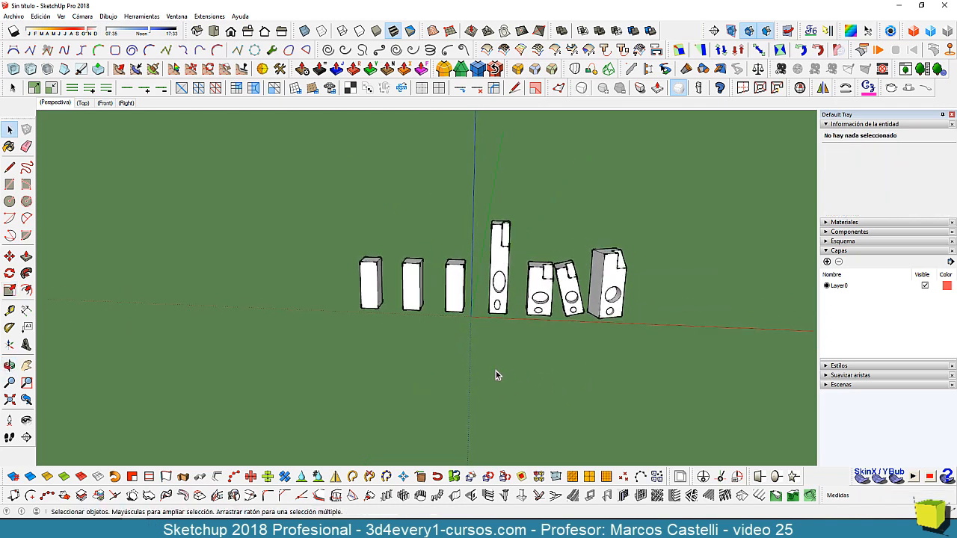
left_click(581, 315)
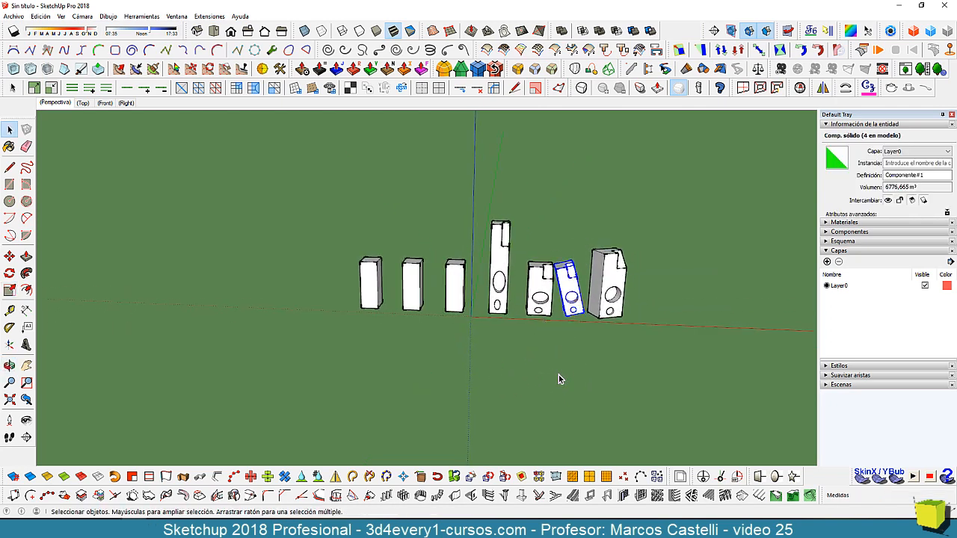
key("m")
left_click(564, 371)
left_click(666, 372)
middle_click_drag(566, 376, 540, 383)
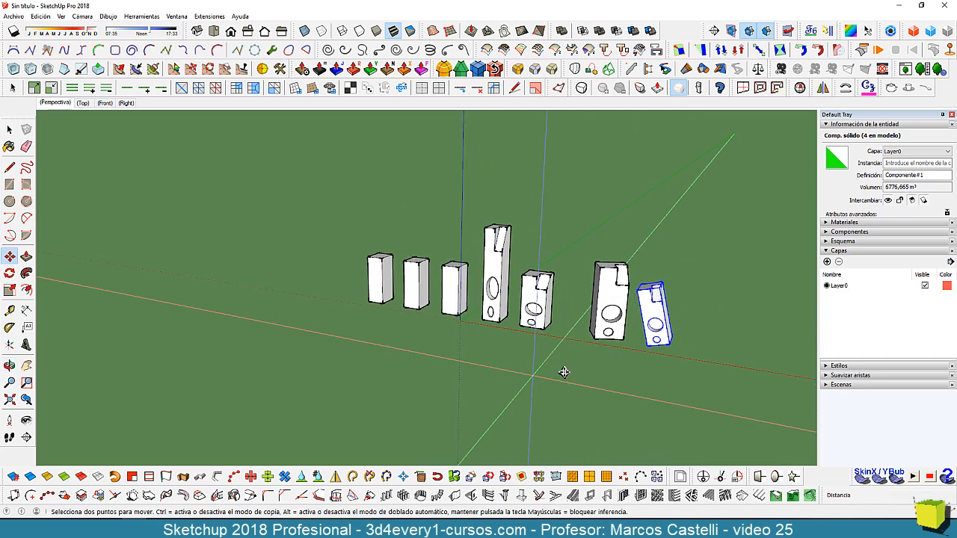
- Move the enlarged component copy about 12.7 m along the red axis, back toward the other components
key("space")
left_click(610, 333)
key("m")
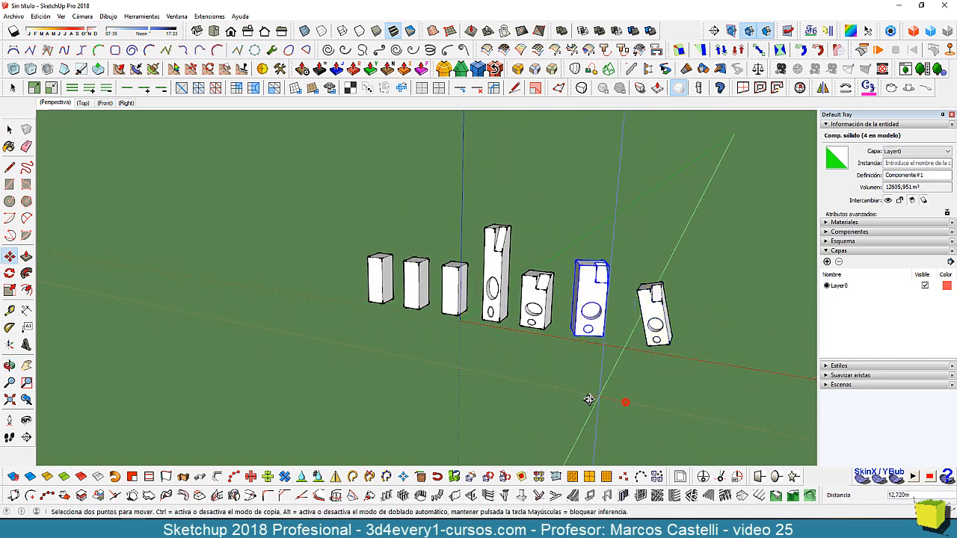
middle_click_drag(602, 400, 517, 372)
middle_click_drag(552, 402, 538, 406)
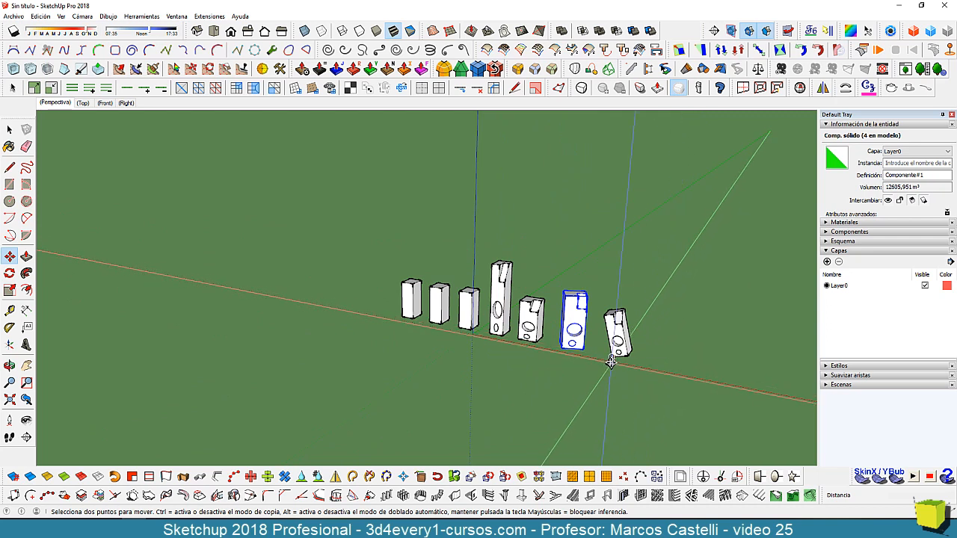
key("space")
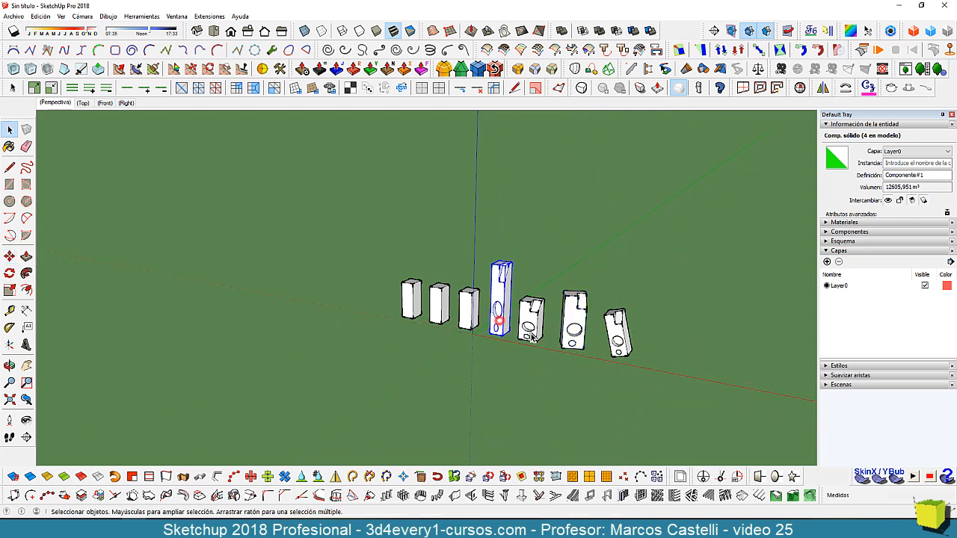
left_click(615, 344)
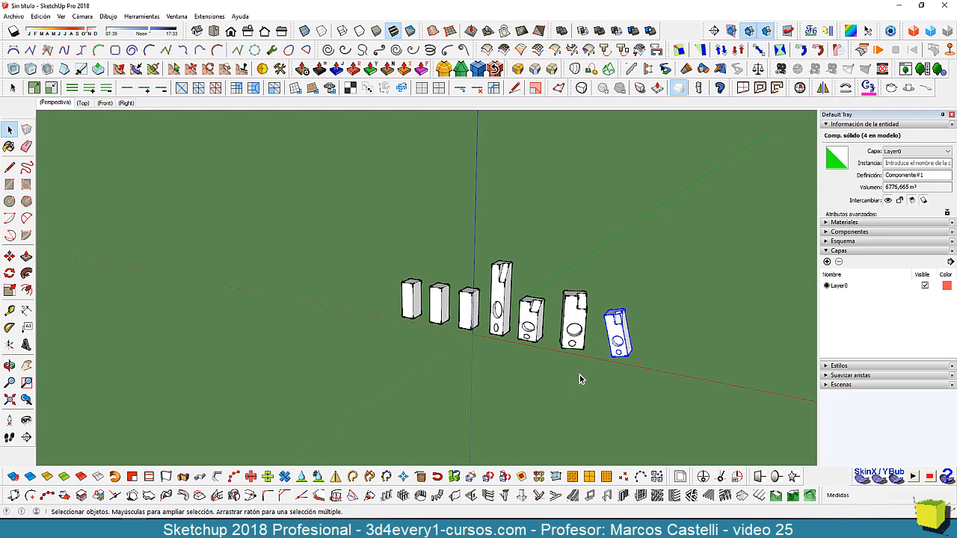
scroll(540, 349, "up", 2)
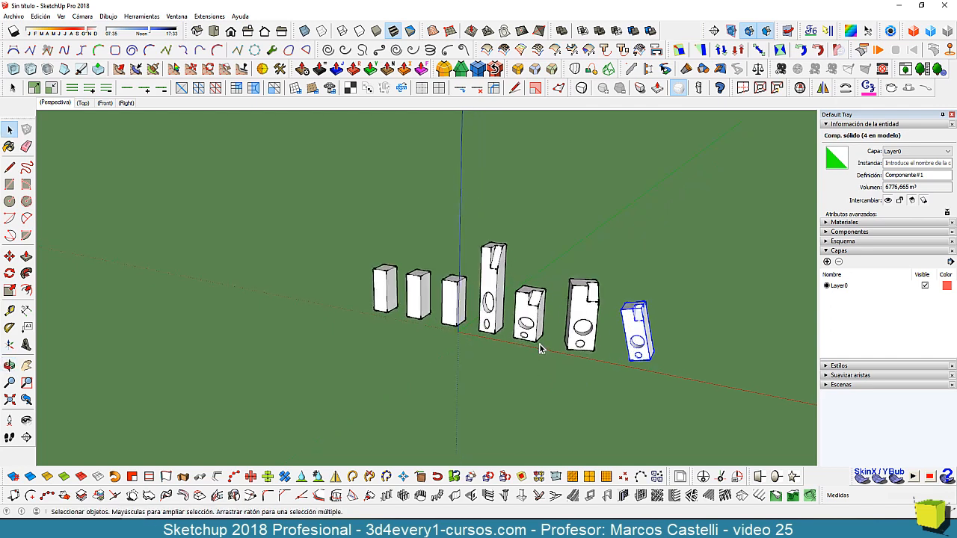
scroll(523, 370, "up", 1)
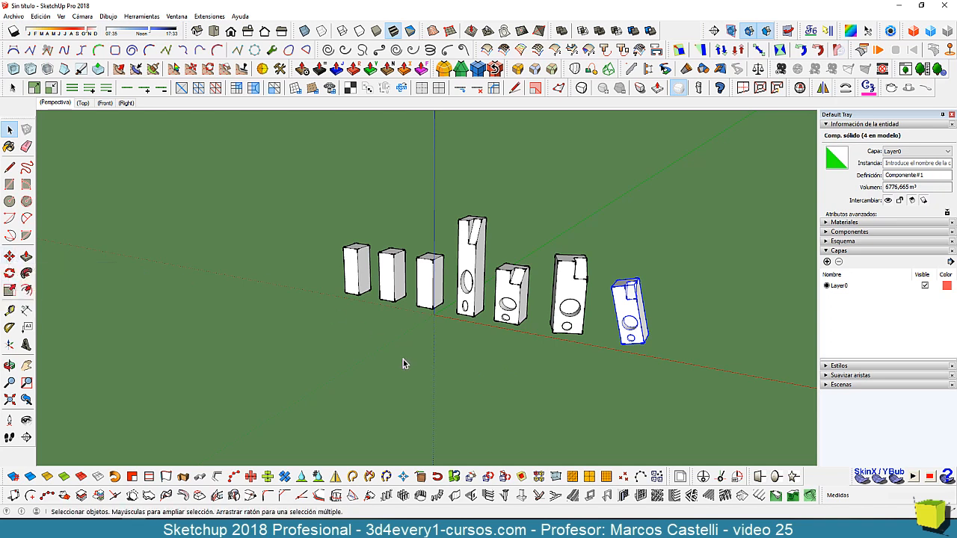
- Copy the four component instances about 33.8 m along the green axis and array the copy 50x
middle_click_drag(408, 361, 422, 199)
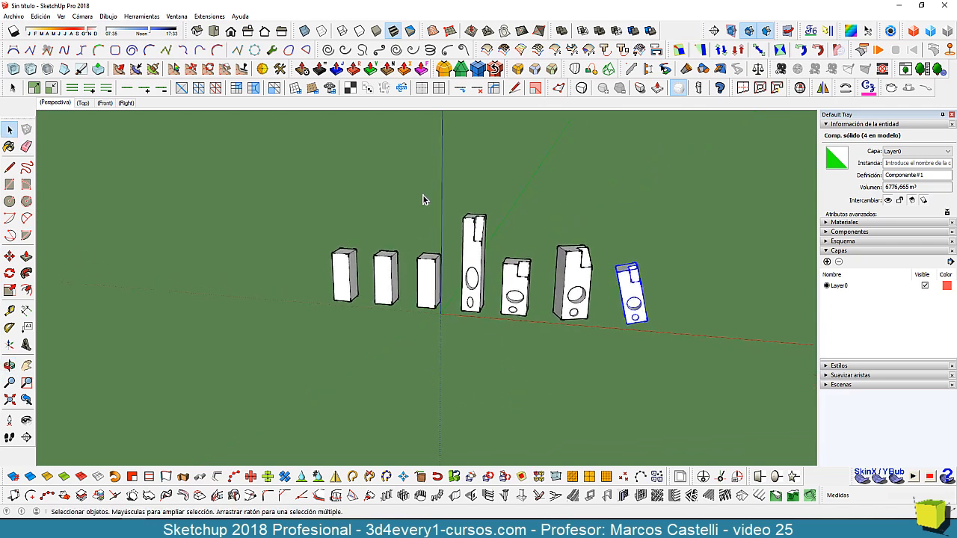
left_click_drag(450, 194, 660, 378)
middle_click_drag(660, 378, 444, 396)
key("m")
left_click(503, 391)
key("ctrl")
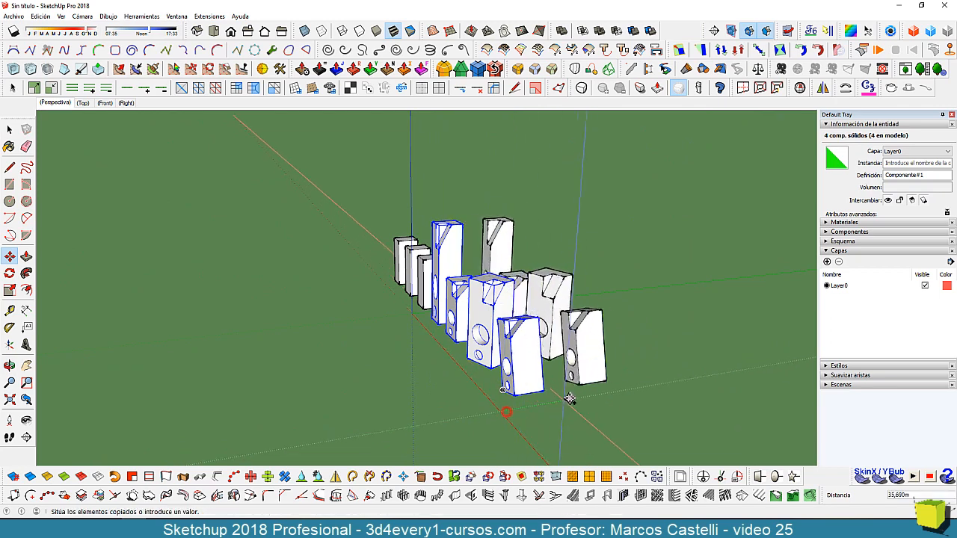
left_click(566, 398)
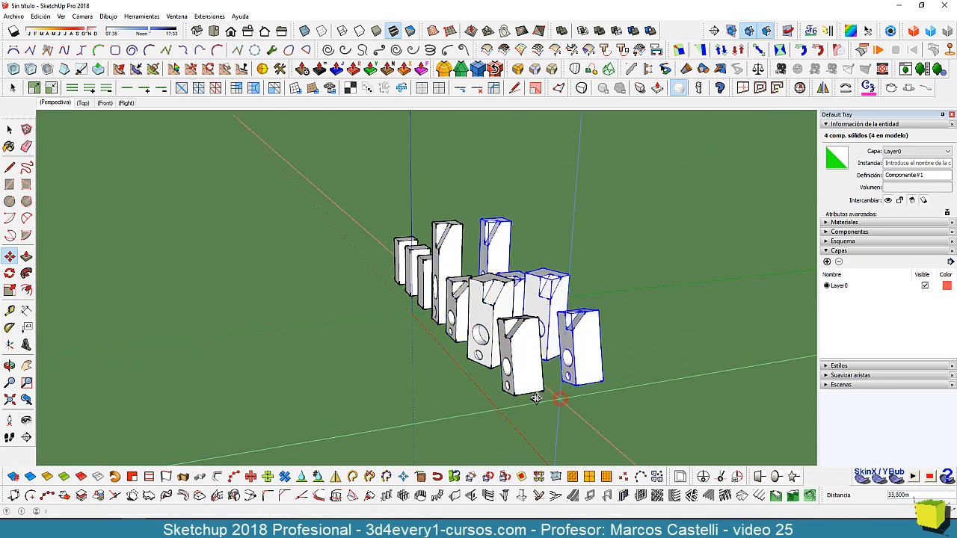
key("Return")
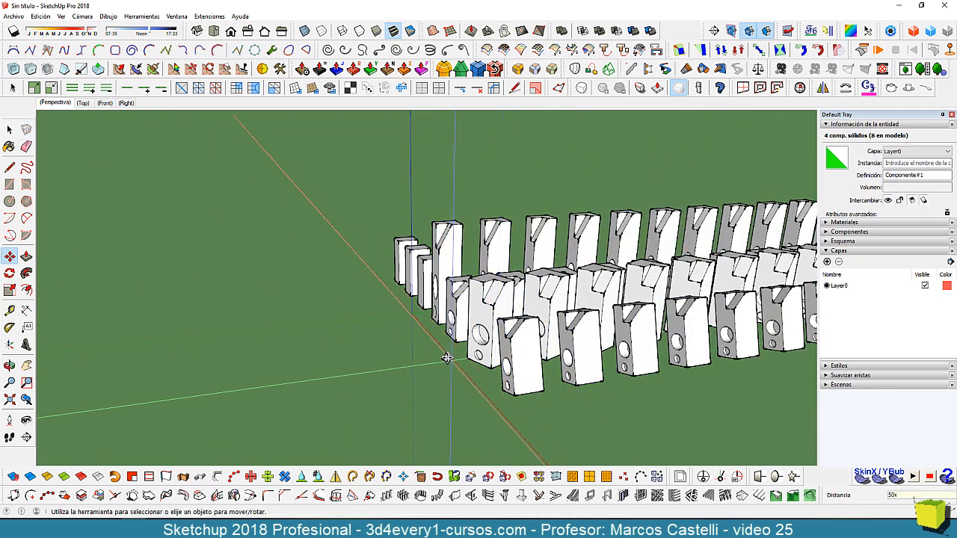
- Examine the arrayed rows of component instances up close and from a distance
scroll(382, 227, "down", 6)
middle_click_drag(354, 230, 442, 246)
scroll(421, 217, "up", 6)
scroll(421, 217, "down", 10)
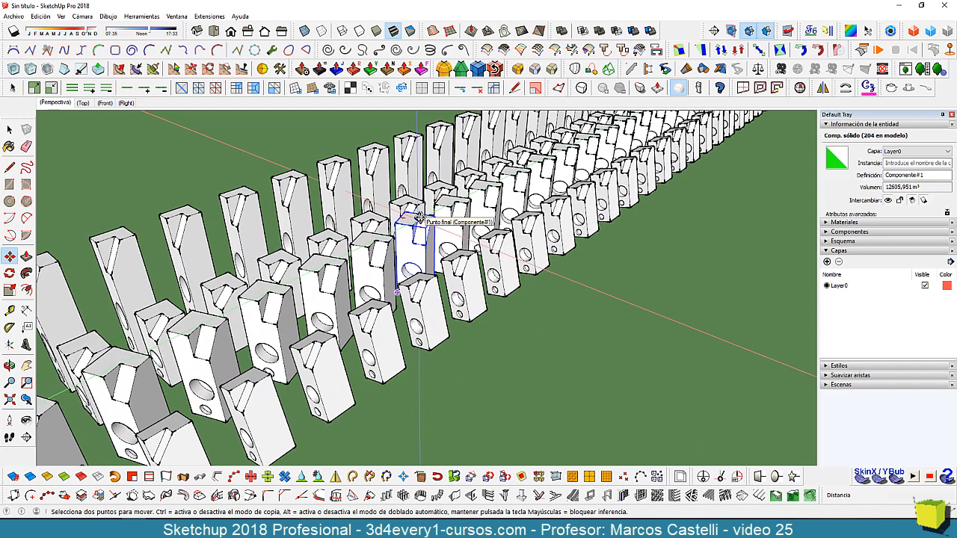
middle_click_drag(416, 228, 411, 252)
scroll(429, 279, "up", 5)
middle_click_drag(438, 290, 353, 314)
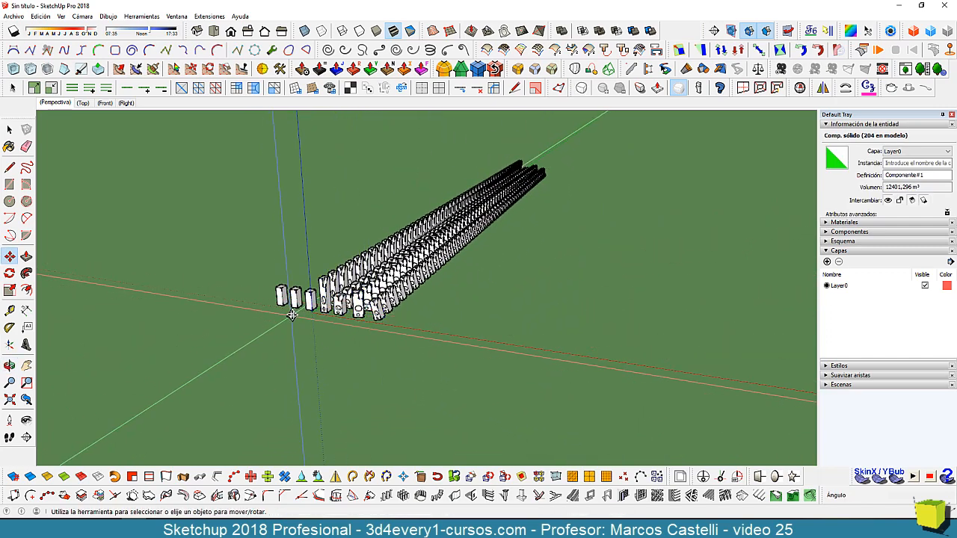
- Check the entity information of the three plain blocks and of one arrayed component instance
scroll(292, 307, "up", 4)
key("space")
left_click_drag(242, 238, 340, 322)
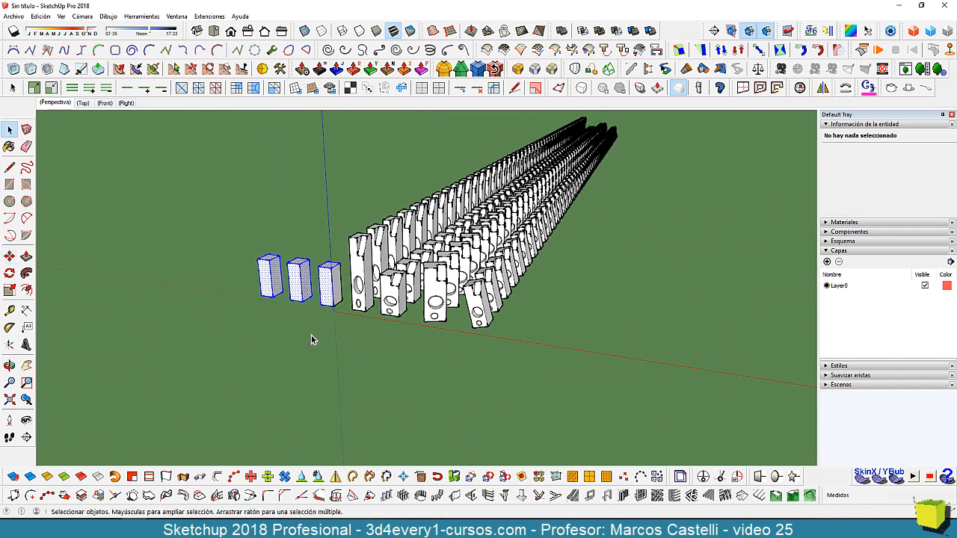
scroll(193, 235, "up", 3)
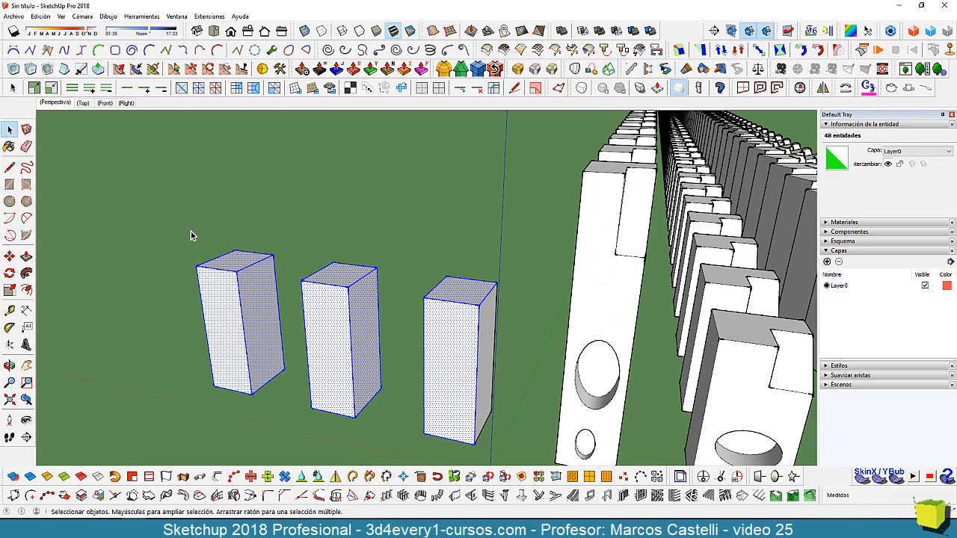
scroll(188, 235, "down", 3)
left_click_drag(166, 222, 363, 369)
scroll(419, 348, "down", 3)
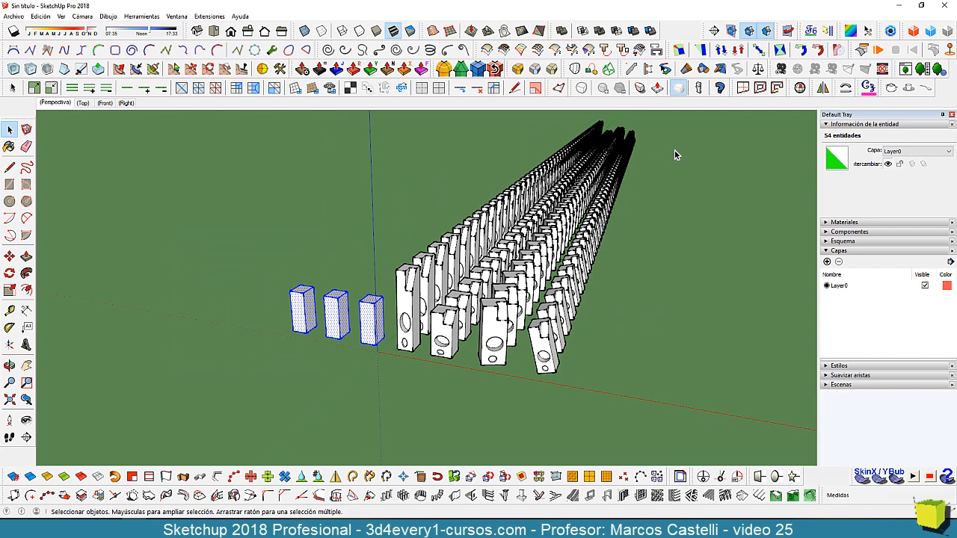
left_click(525, 302)
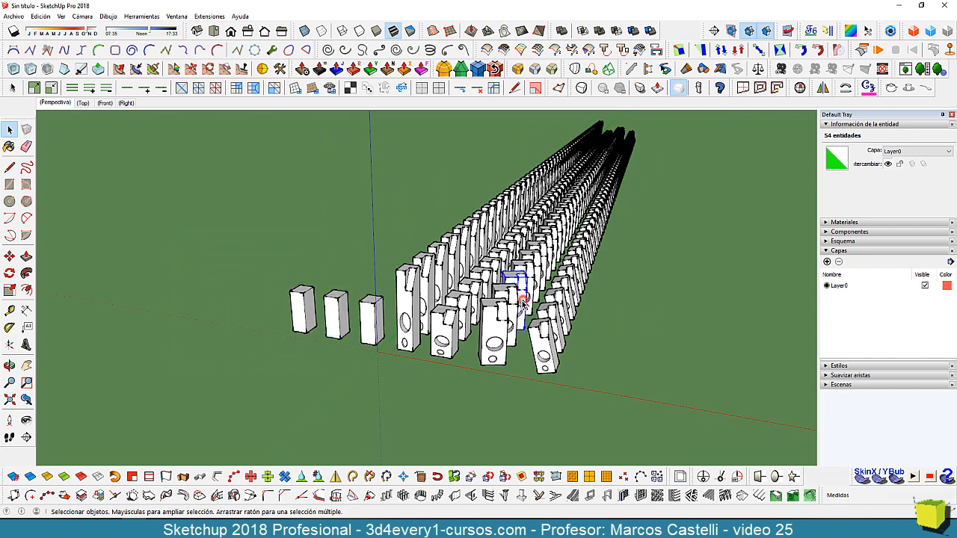
scroll(523, 305, "down", 5)
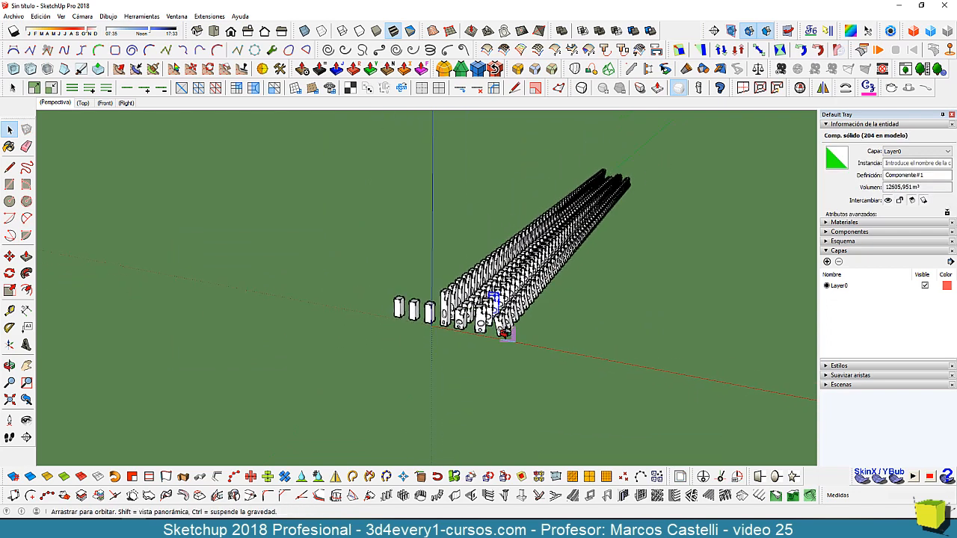